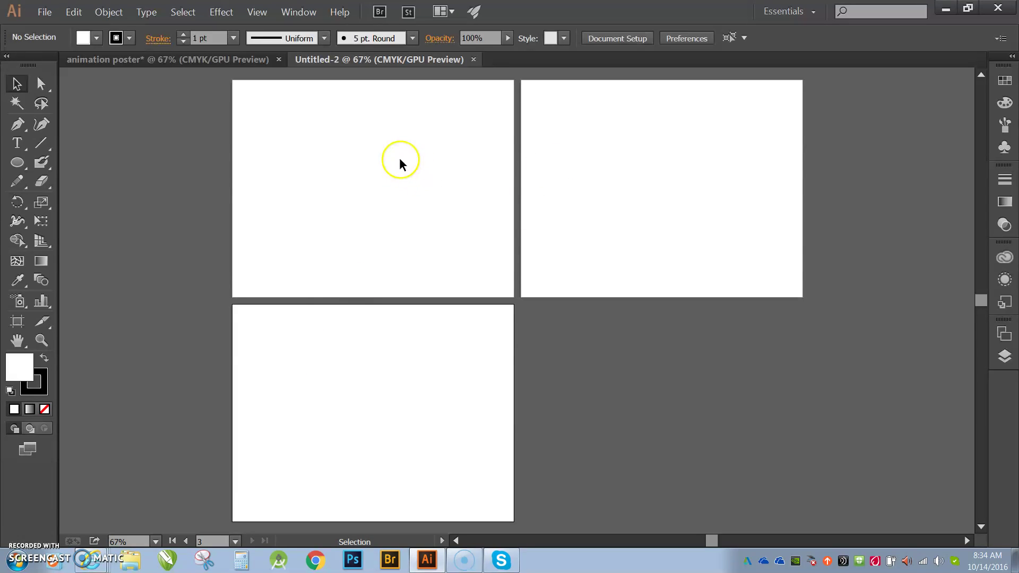
Open 22images.jpg from the Graphic images folder as a new document, then check the Fill swatches
{"action": "left_click", "coordinate": [45, 13]}
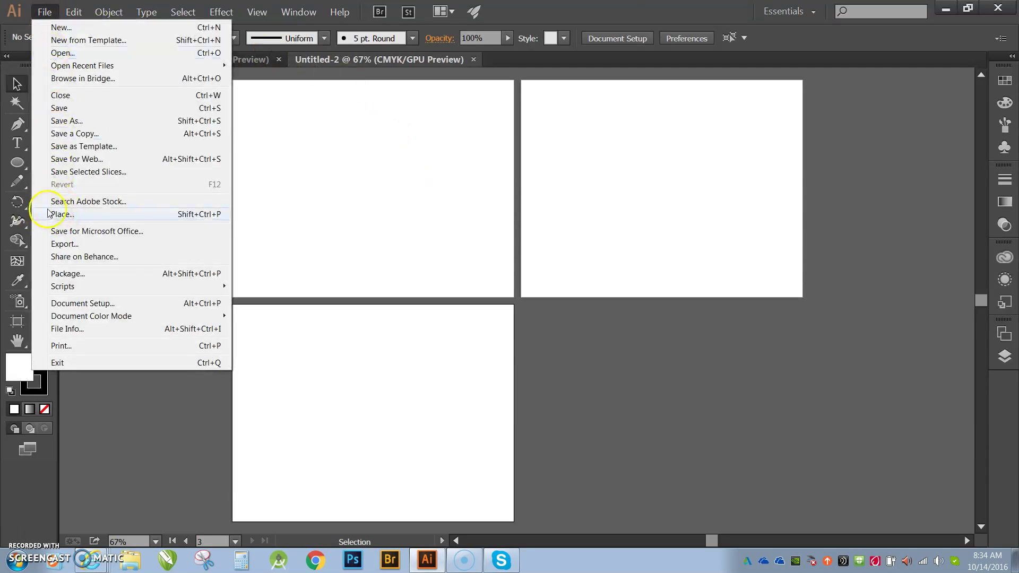
{"action": "left_click", "coordinate": [666, 381]}
{"action": "left_click", "coordinate": [46, 11]}
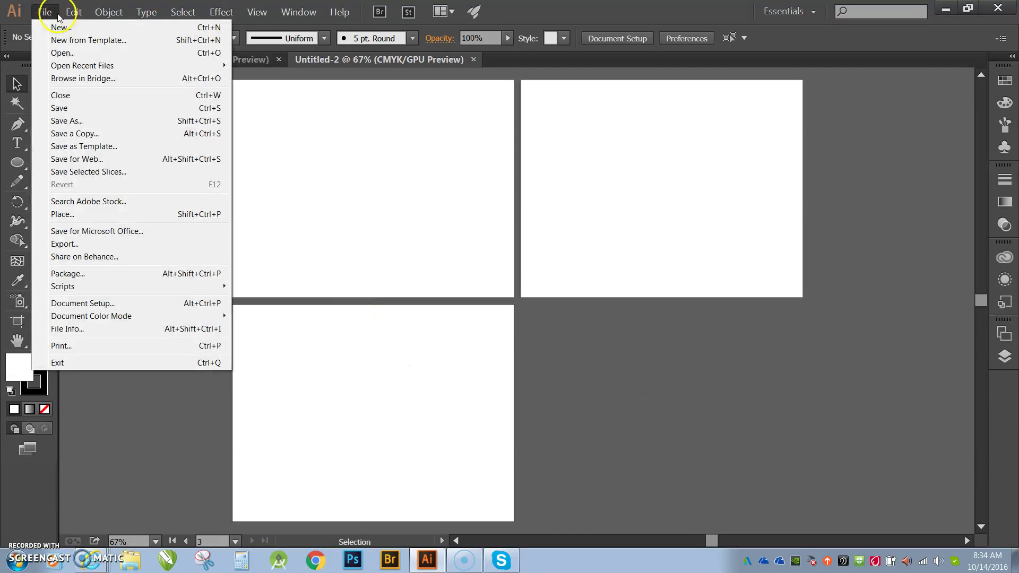
{"action": "left_click", "coordinate": [63, 54]}
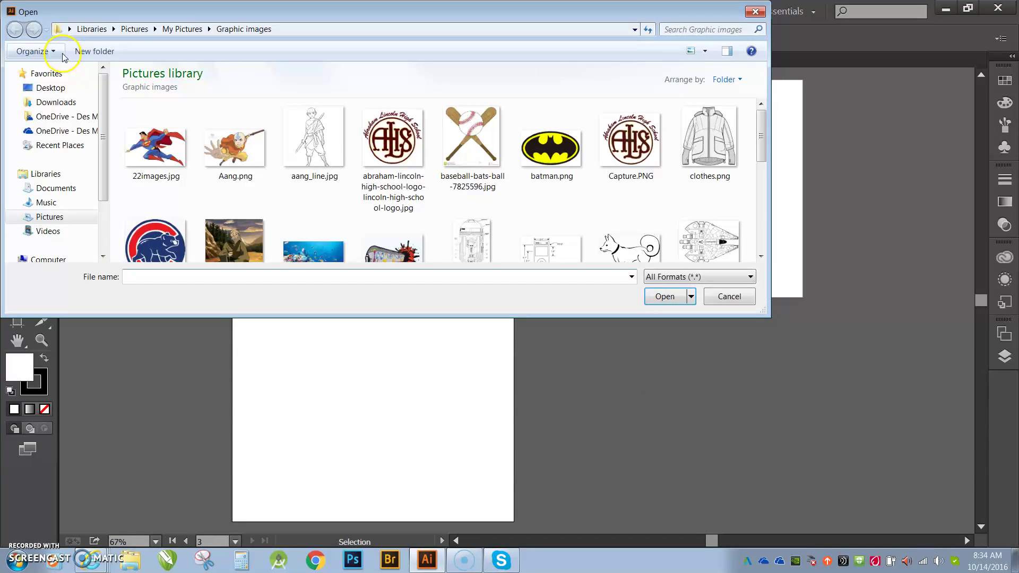
{"action": "double_click", "coordinate": [142, 163]}
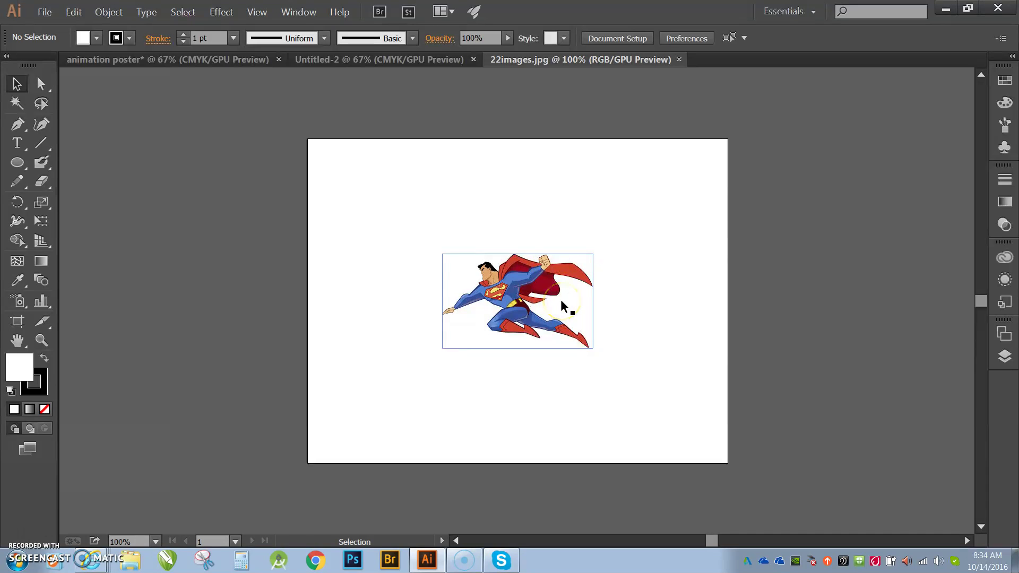
{"action": "left_click", "coordinate": [98, 38]}
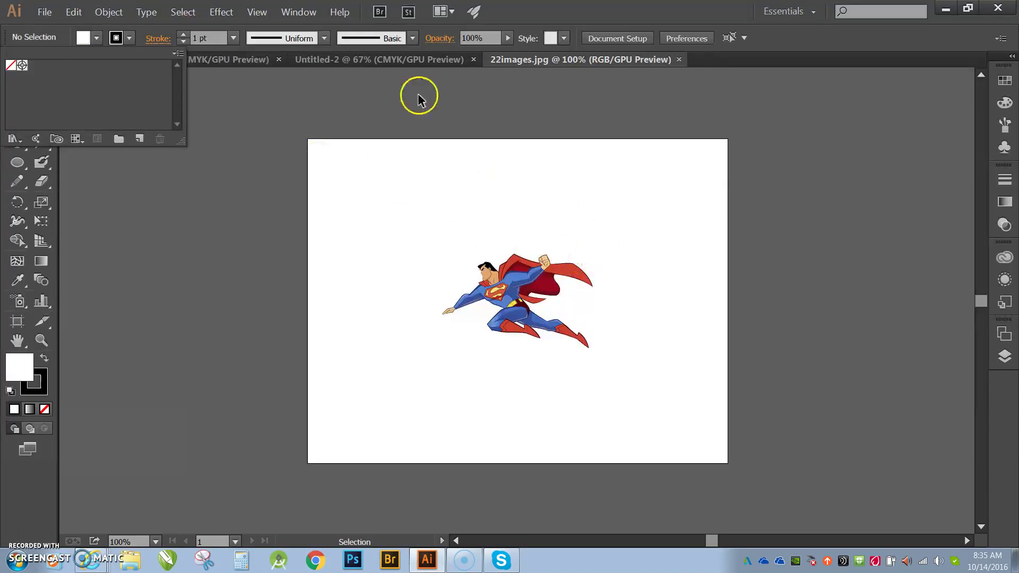
In Untitled-2, place Aang.png onto the first artboard
{"action": "left_click", "coordinate": [338, 60]}
{"action": "left_click", "coordinate": [41, 11]}
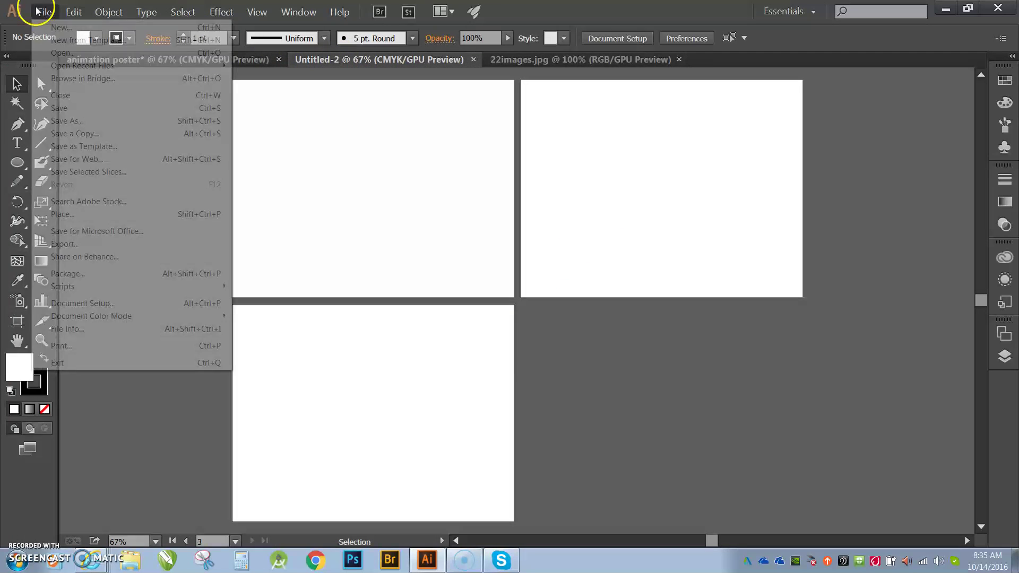
{"action": "left_click", "coordinate": [58, 215]}
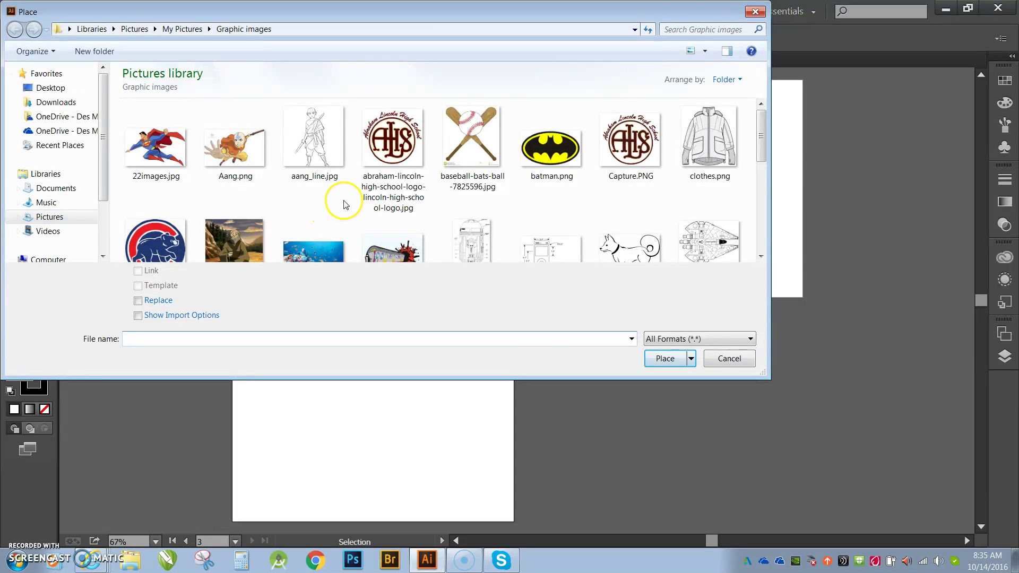
{"action": "double_click", "coordinate": [255, 162]}
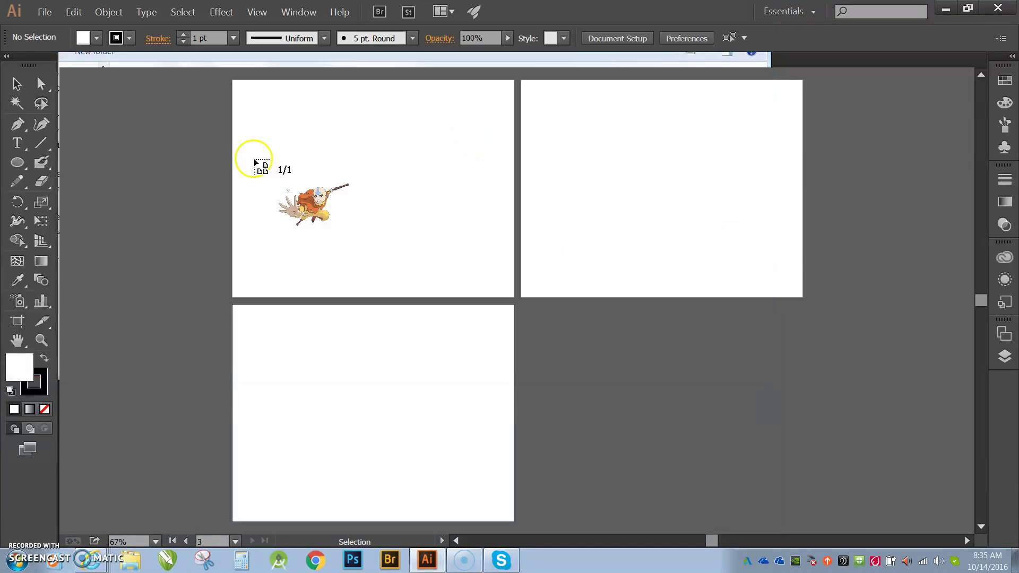
{"action": "left_click", "coordinate": [305, 141]}
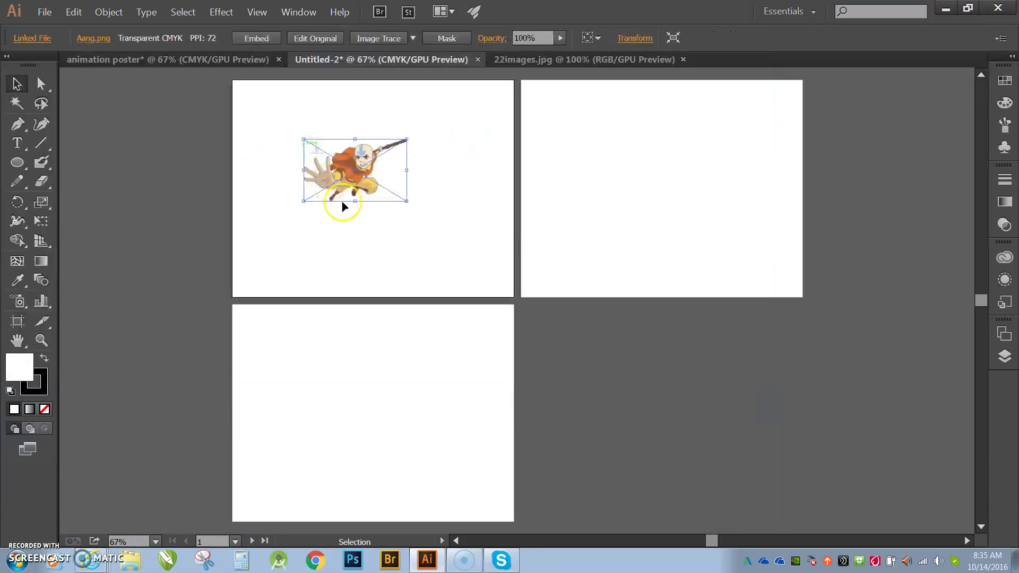
{"action": "left_click", "coordinate": [280, 212]}
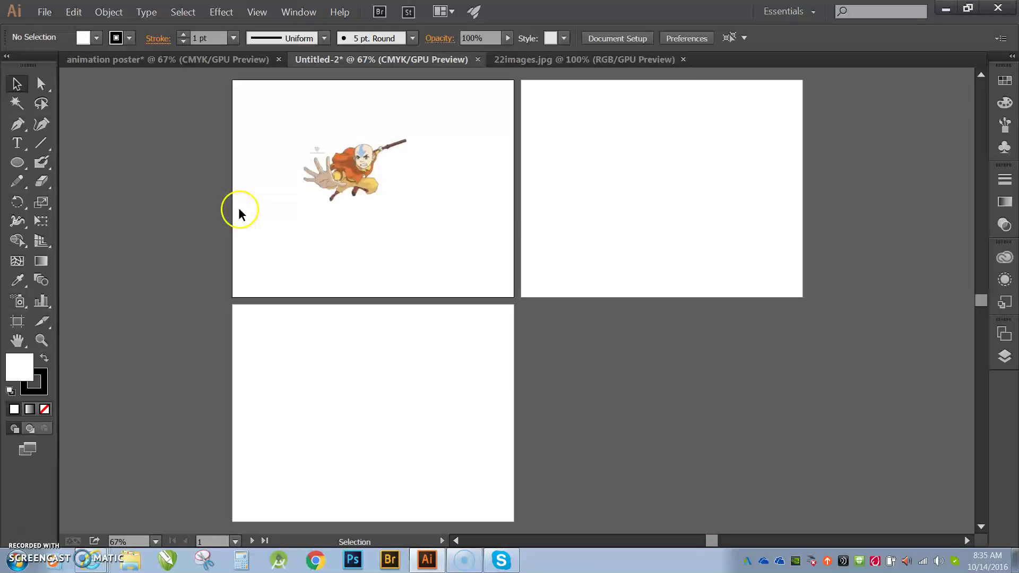
{"action": "left_click", "coordinate": [97, 39]}
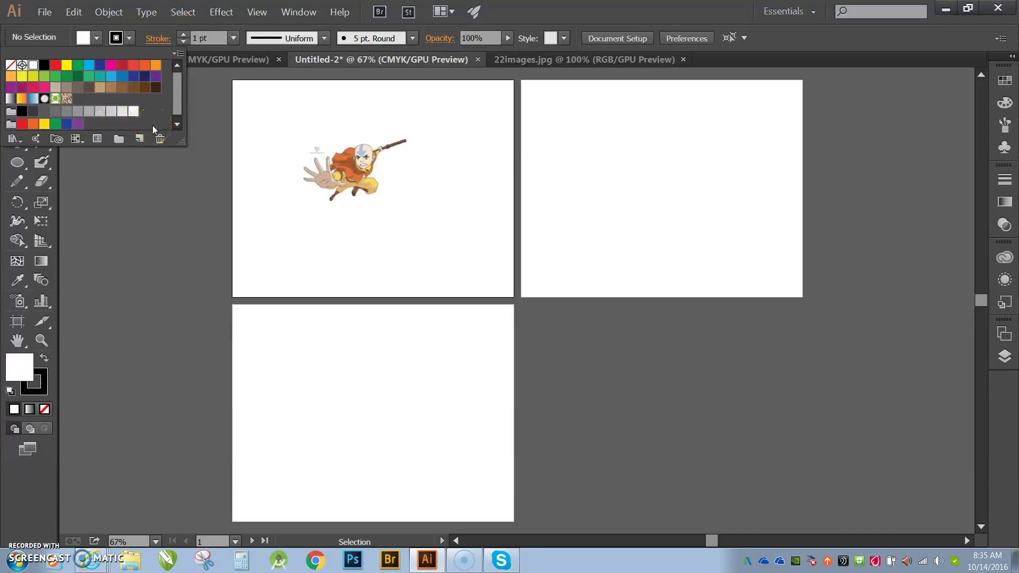
{"action": "left_click", "coordinate": [329, 202]}
Reposition the Aang image and enlarge it to about 7 in wide
{"action": "left_click", "coordinate": [312, 154]}
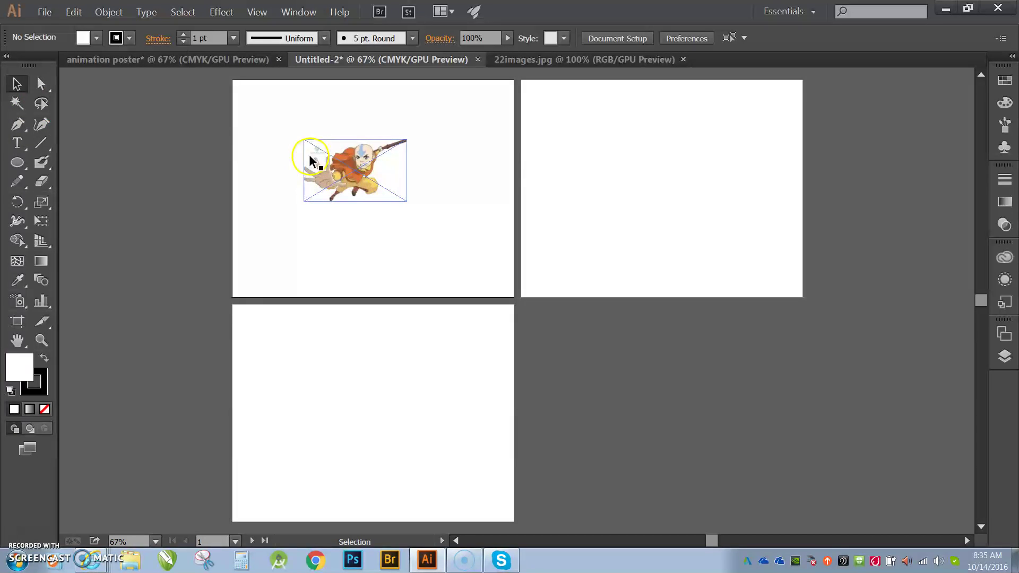
{"action": "mouse_move", "coordinate": [374, 190]}
{"action": "left_mouse_down"}
{"action": "mouse_move", "coordinate": [349, 183]}
{"action": "mouse_move", "coordinate": [367, 180]}
{"action": "left_mouse_up"}
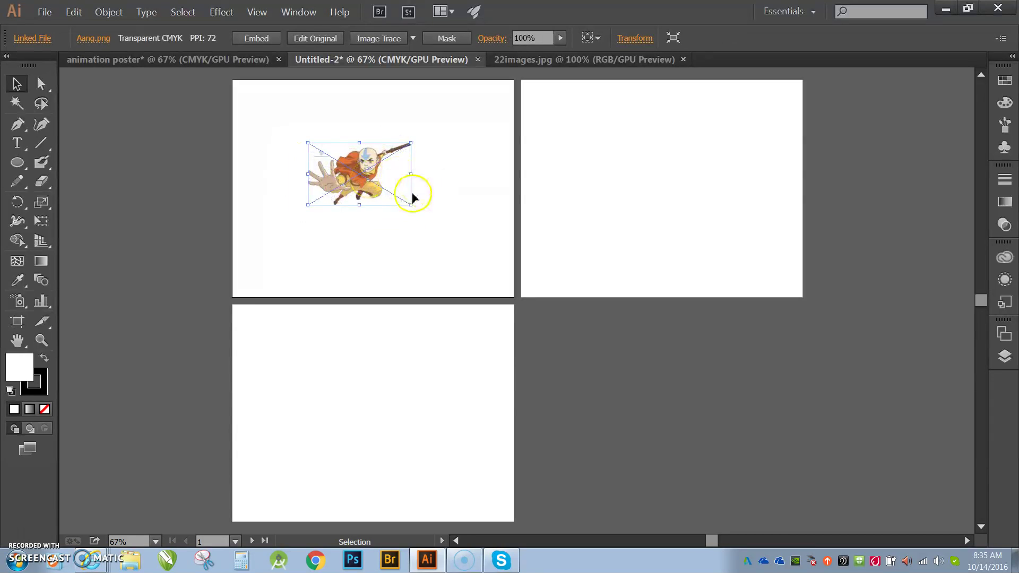
{"action": "left_click_drag", "start_coordinate": [411, 205], "coordinate": [470, 241]}
{"action": "left_click_drag", "start_coordinate": [410, 189], "coordinate": [391, 170]}
{"action": "left_click_drag", "start_coordinate": [452, 223], "coordinate": [475, 248]}
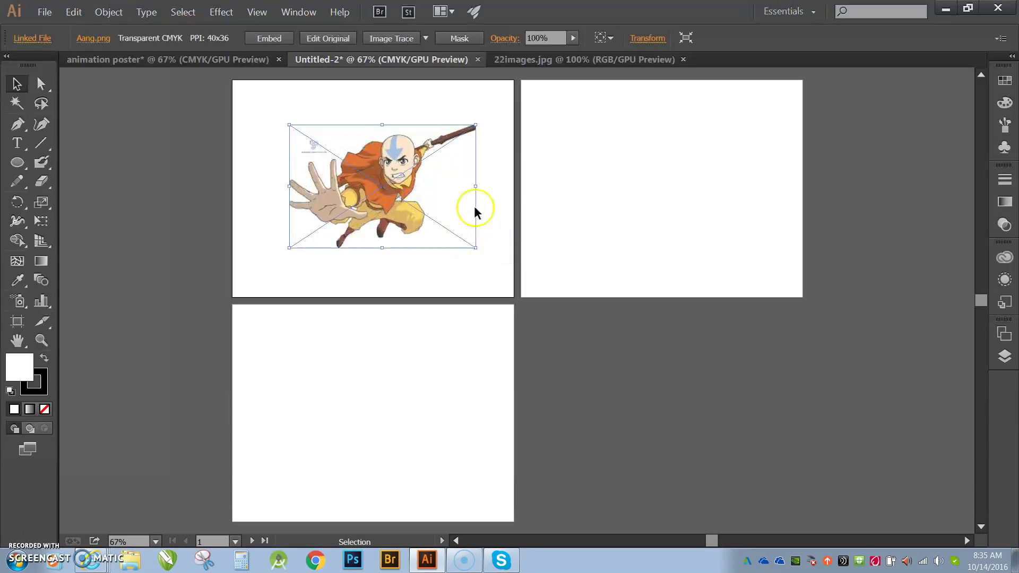
Place the Katara image th72ZCSETB.jpg on artboard 2 and enlarge it to about 6.19 in wide
{"action": "left_click", "coordinate": [44, 12]}
{"action": "left_click", "coordinate": [62, 214]}
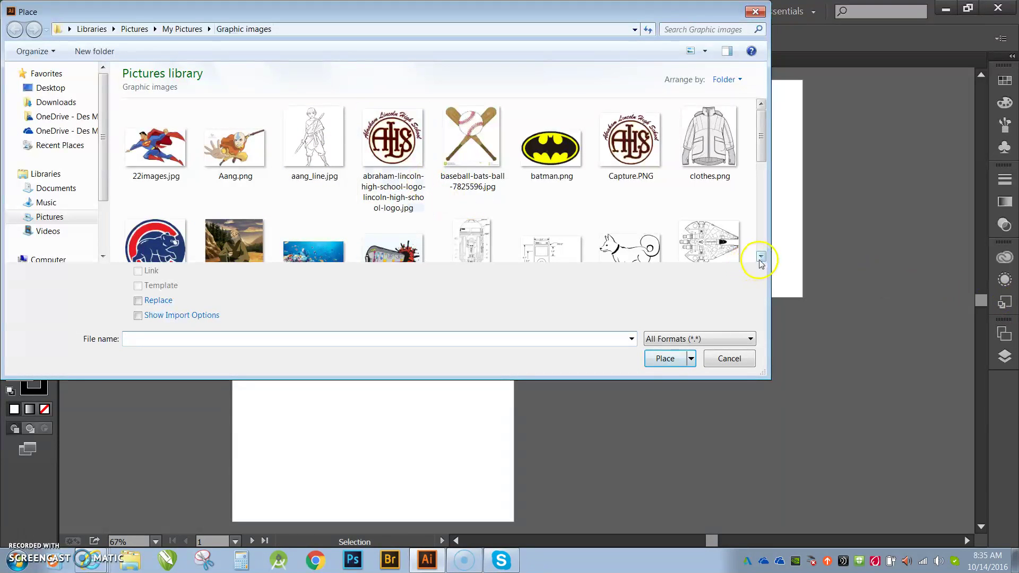
{"action": "left_click", "coordinate": [761, 257]}
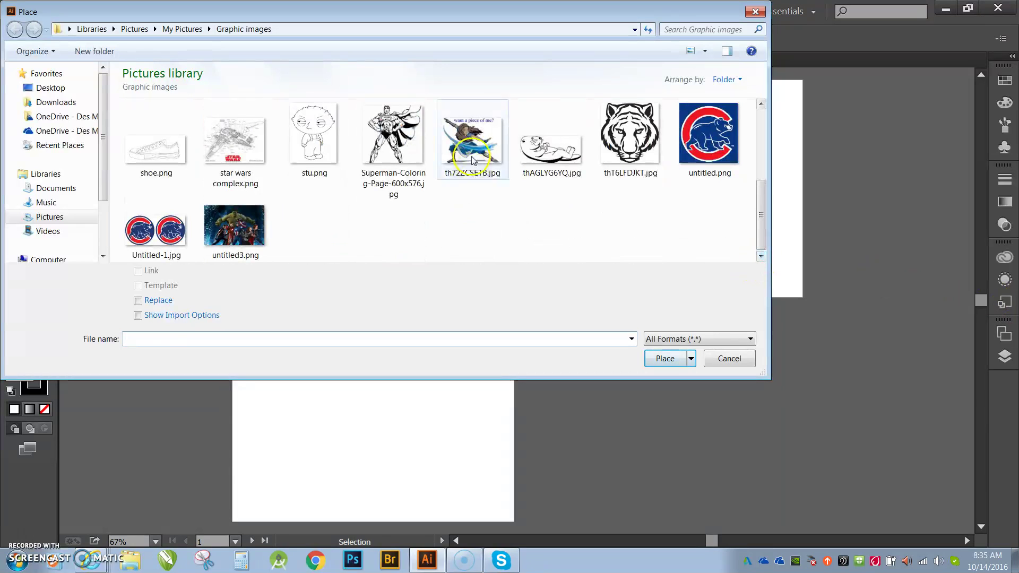
{"action": "double_click", "coordinate": [471, 139]}
{"action": "left_click", "coordinate": [594, 142]}
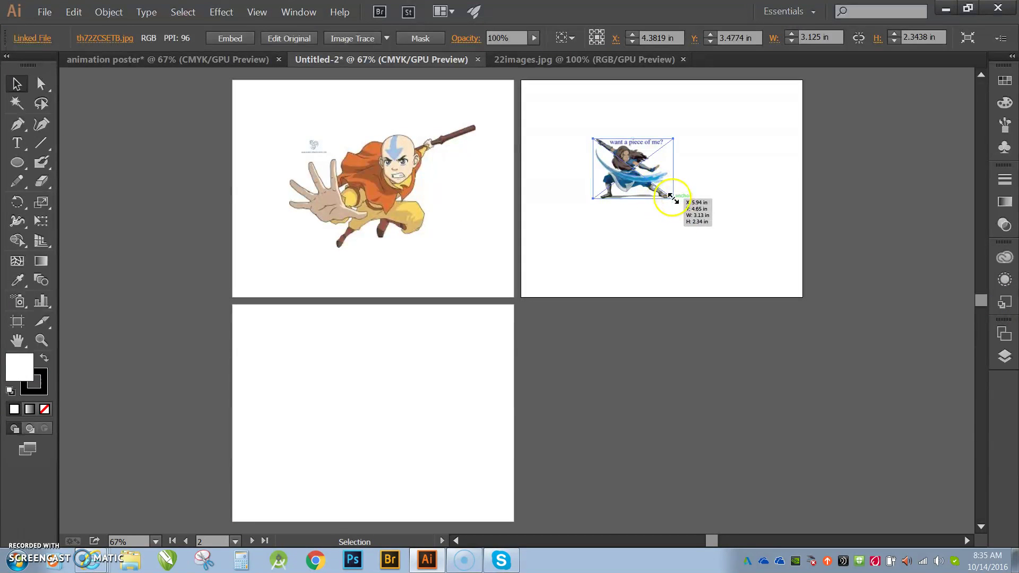
{"action": "left_click_drag", "start_coordinate": [670, 196], "coordinate": [743, 234]}
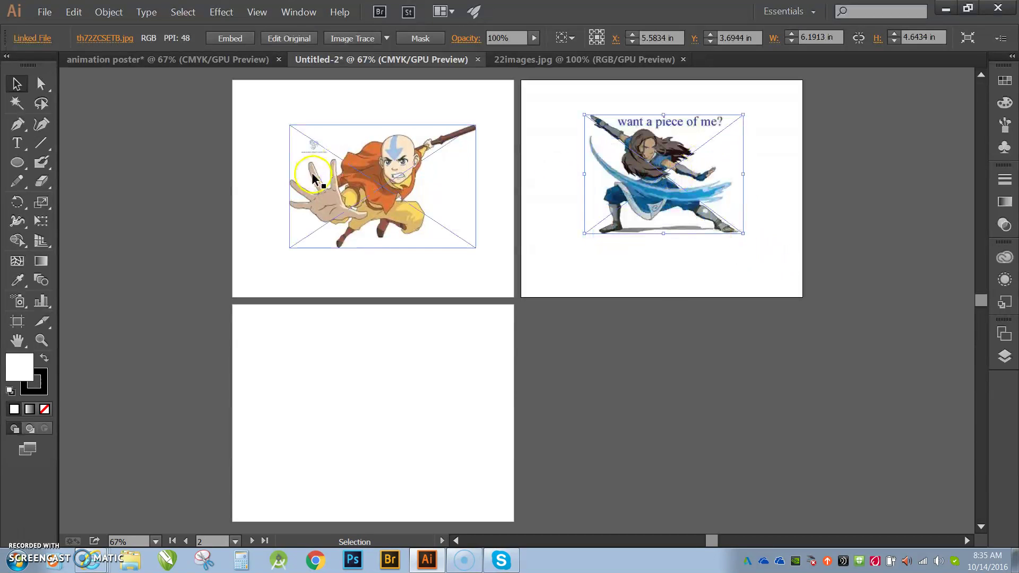
Place general iroh.gif on artboard 3 and nudge it slightly up
{"action": "left_click", "coordinate": [313, 178]}
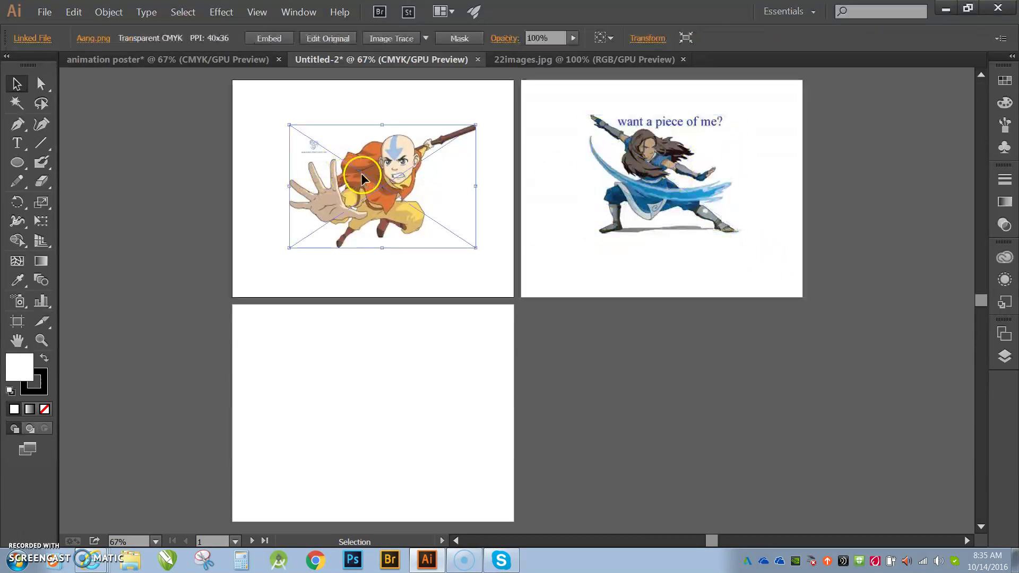
{"action": "left_click", "coordinate": [45, 18]}
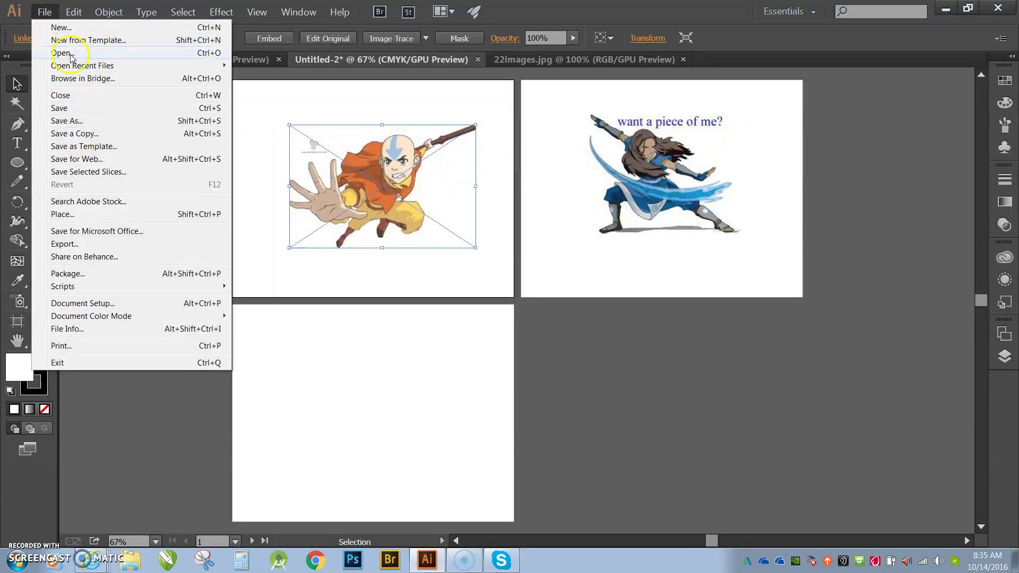
{"action": "left_click", "coordinate": [64, 53]}
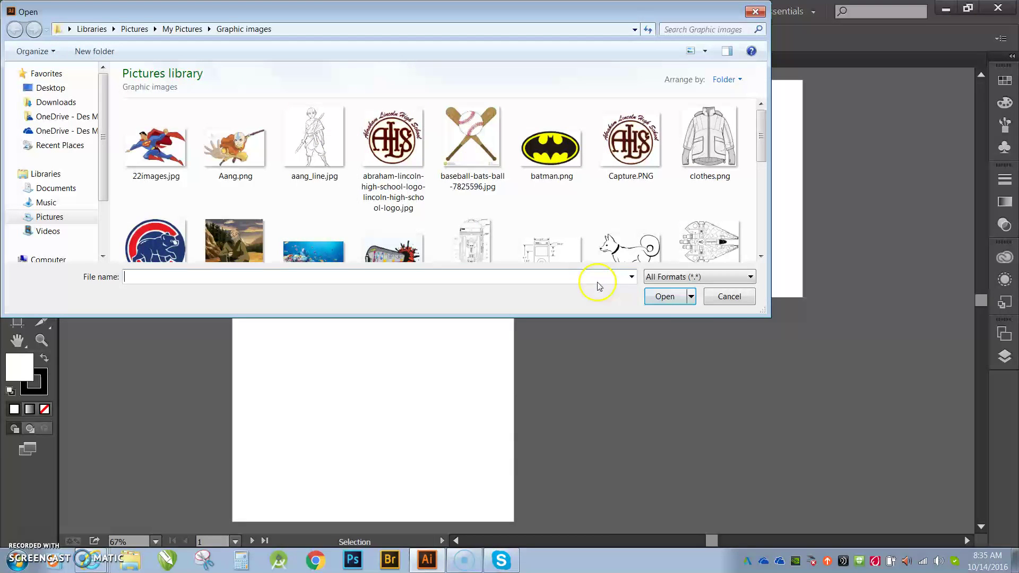
{"action": "left_click", "coordinate": [743, 297]}
{"action": "left_click", "coordinate": [44, 13]}
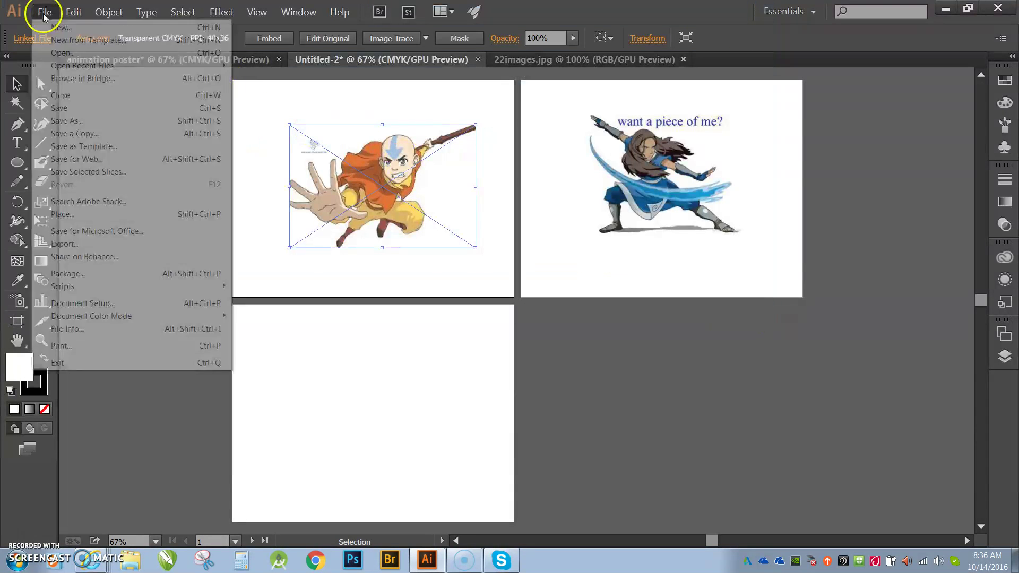
{"action": "left_click", "coordinate": [62, 214]}
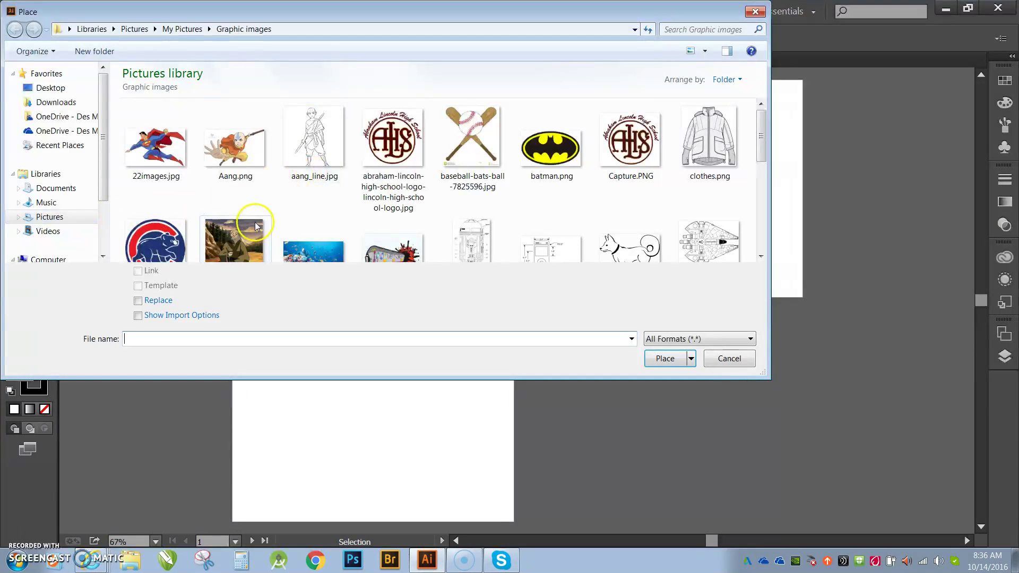
{"action": "double_click", "coordinate": [229, 245]}
{"action": "left_click", "coordinate": [293, 336]}
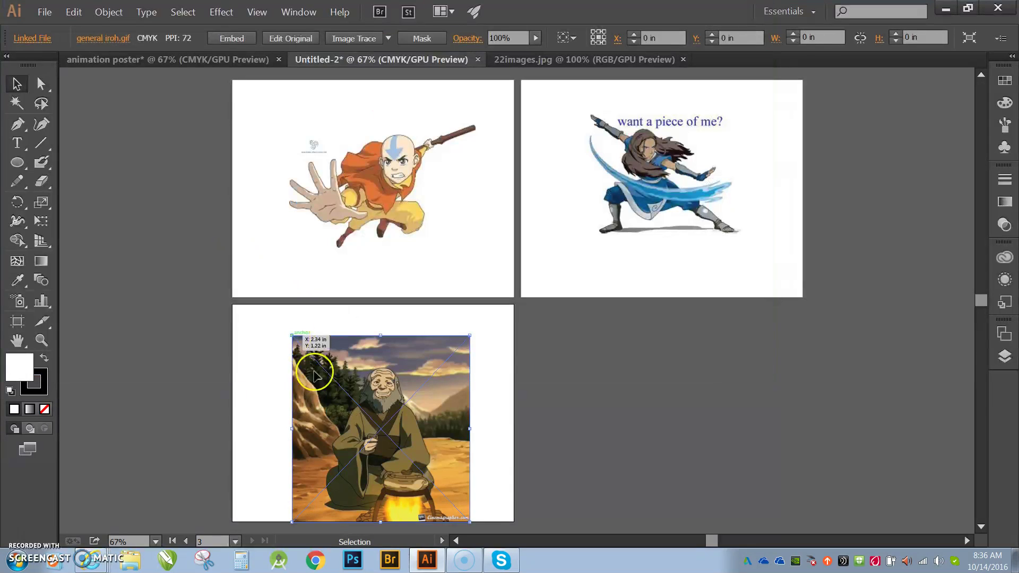
{"action": "left_click_drag", "start_coordinate": [364, 414], "coordinate": [364, 399]}
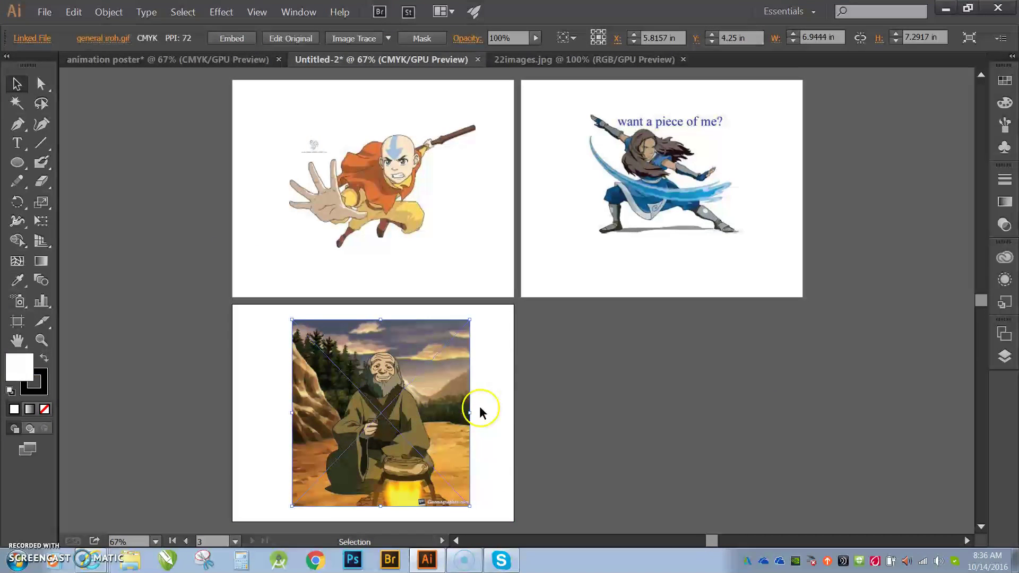
{"action": "left_click", "coordinate": [509, 397]}
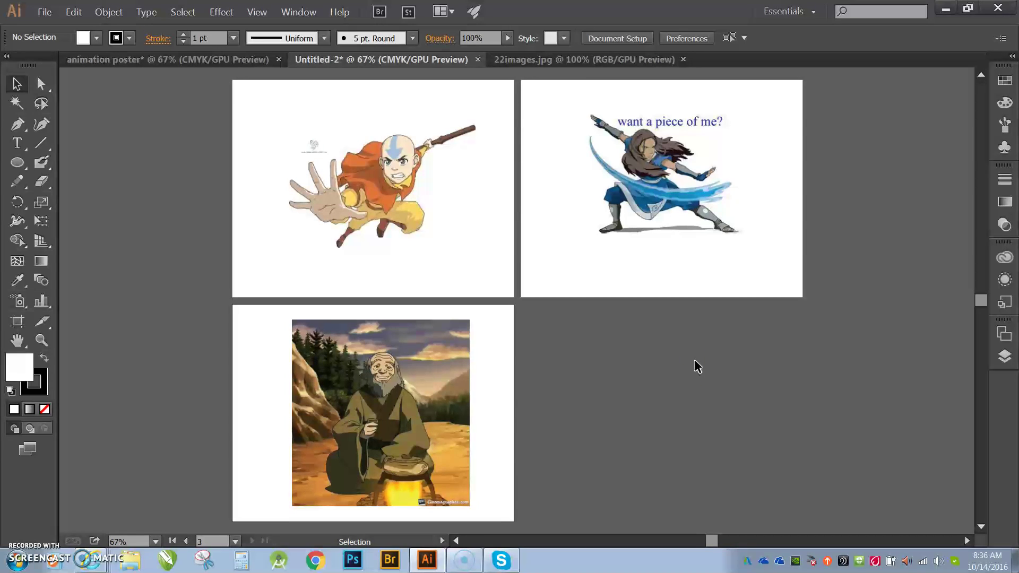
Check the Layers and Artboards lists to confirm Layer 1 holds the three images across three artboards
{"action": "left_click", "coordinate": [1004, 357]}
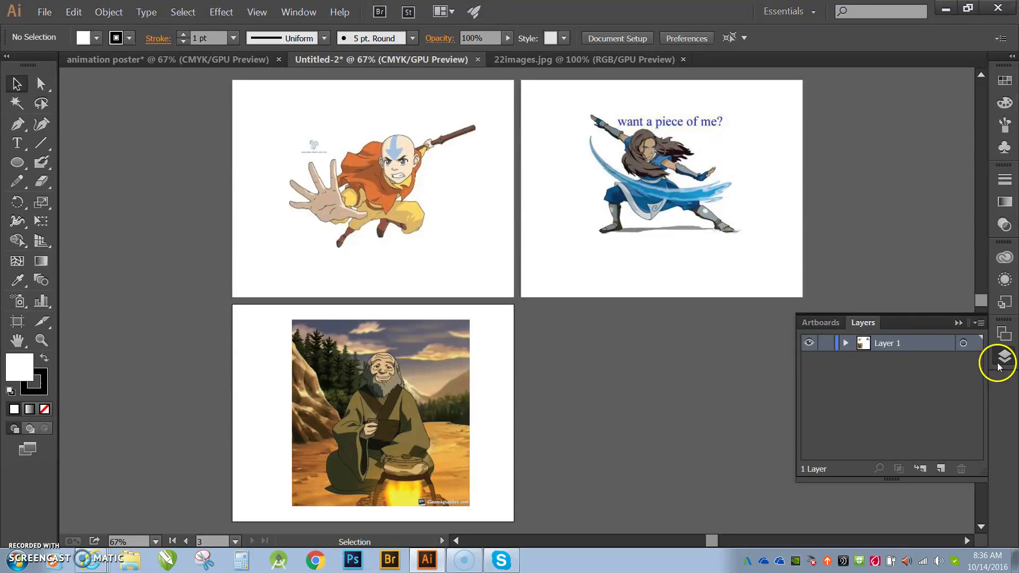
{"action": "left_click", "coordinate": [829, 324]}
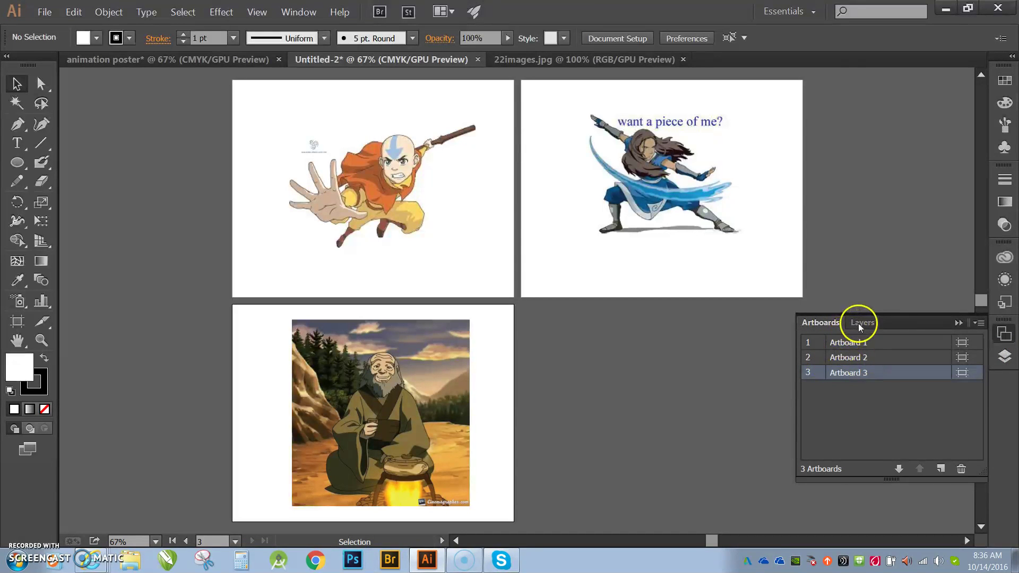
{"action": "left_click", "coordinate": [860, 324]}
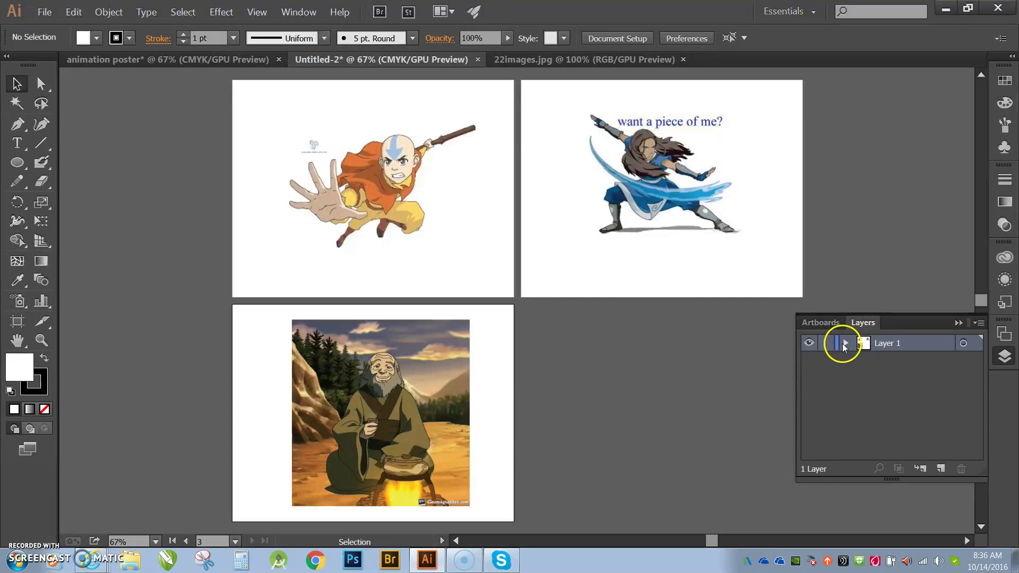
{"action": "left_click", "coordinate": [843, 343]}
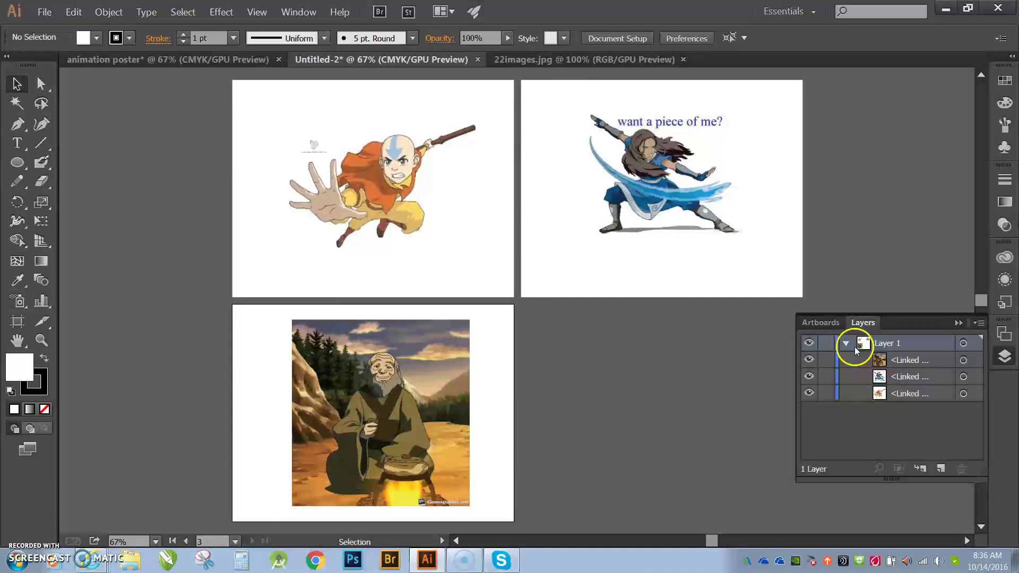
{"action": "left_click", "coordinate": [847, 344]}
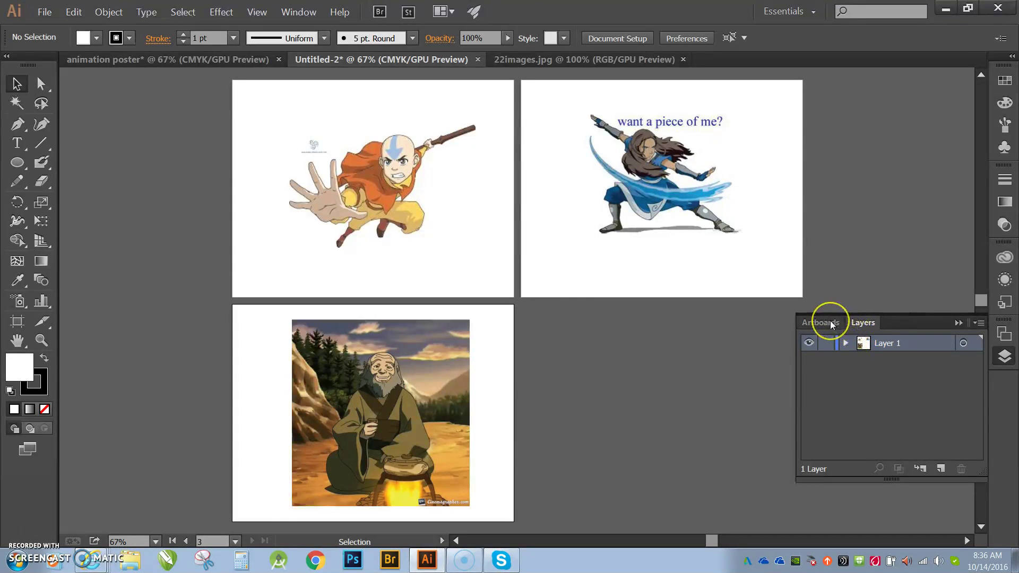
{"action": "left_click", "coordinate": [832, 324]}
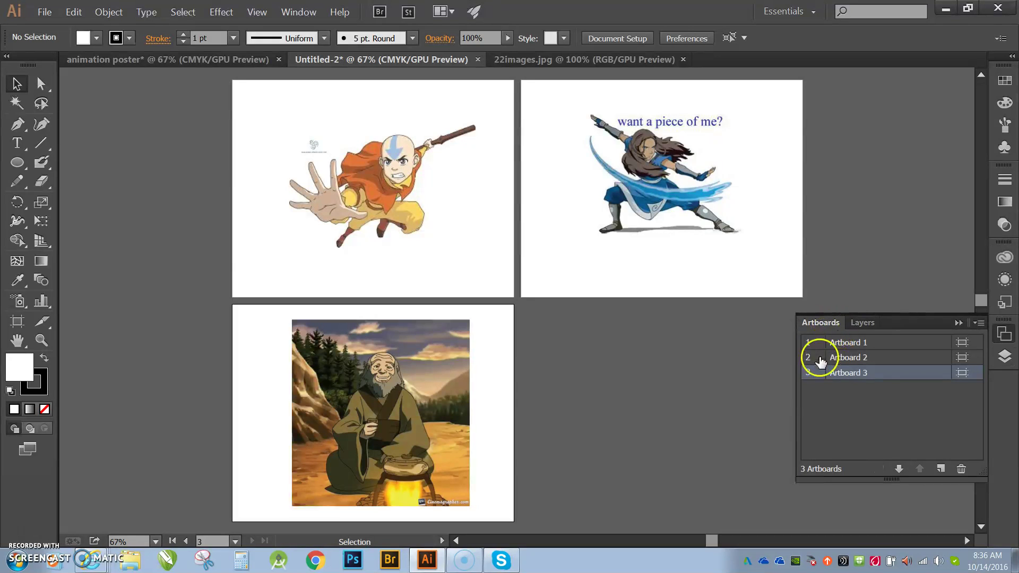
{"action": "left_click", "coordinate": [852, 324]}
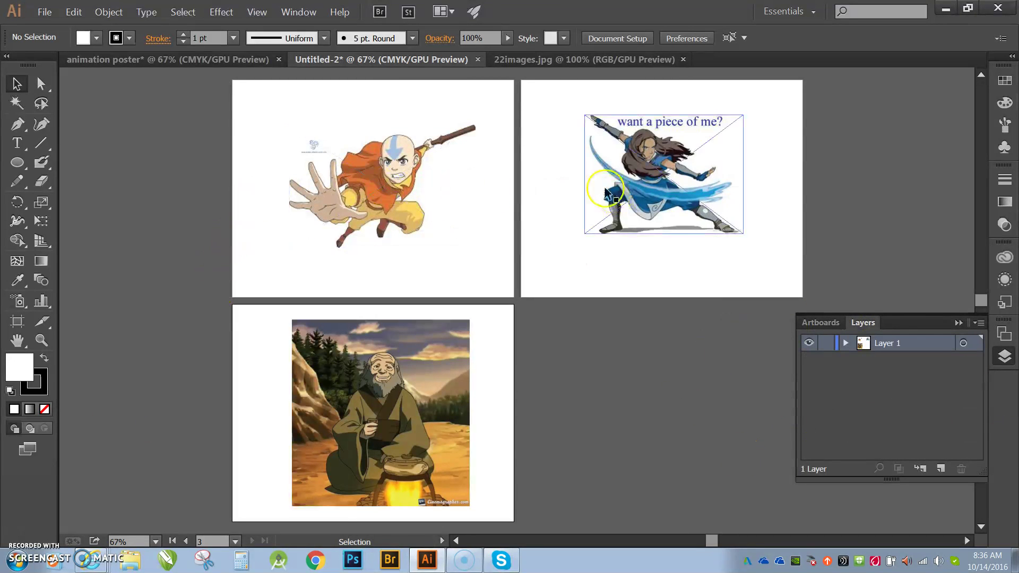
Zoom in to 300% on Aang and eyedrop the bright orange of his cloak
{"action": "key", "text": "z"}
{"action": "left_click", "coordinate": [377, 175]}
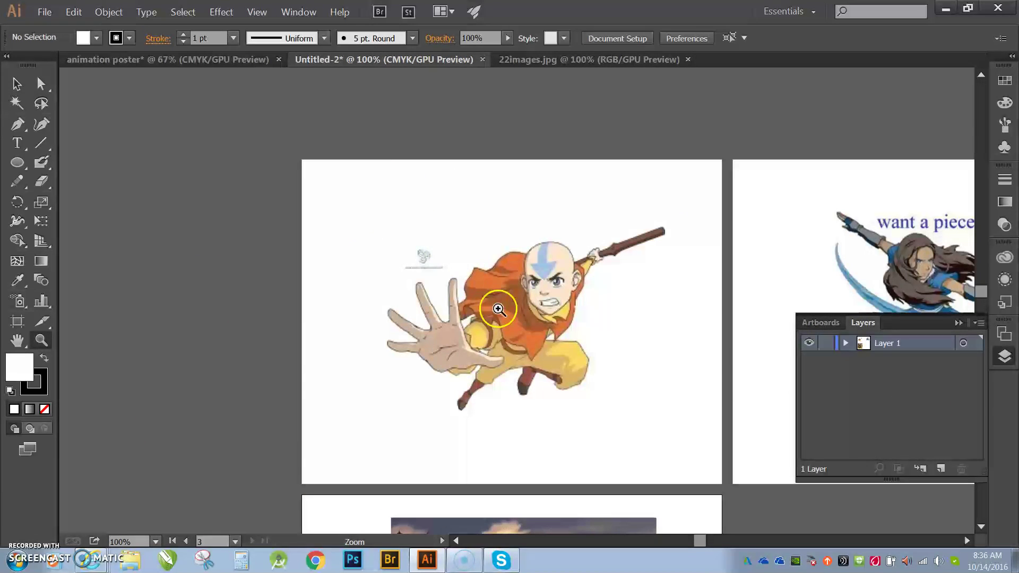
{"action": "left_click", "coordinate": [505, 302]}
{"action": "left_click", "coordinate": [528, 301]}
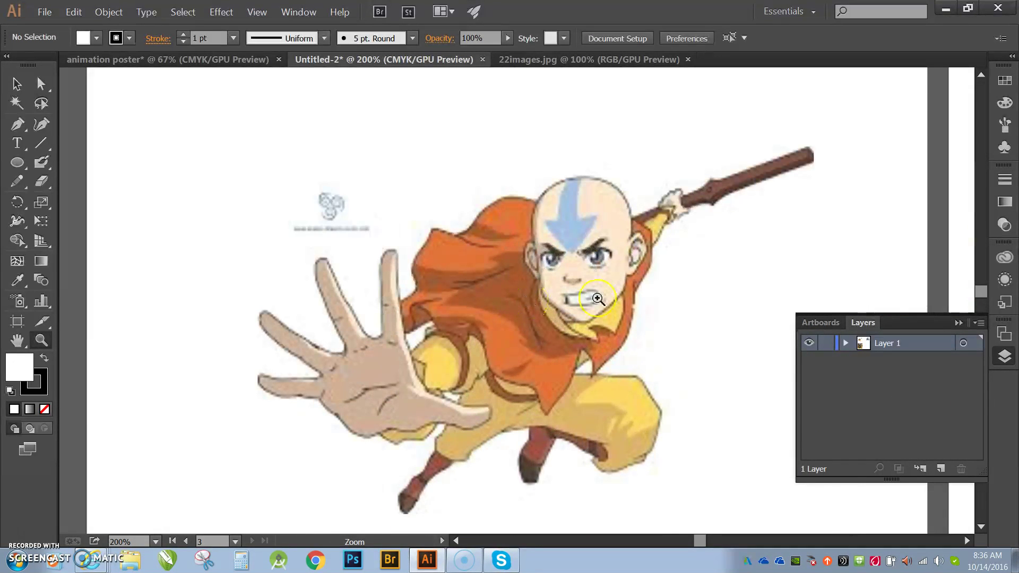
{"action": "left_click", "coordinate": [959, 323]}
{"action": "left_click", "coordinate": [578, 267]}
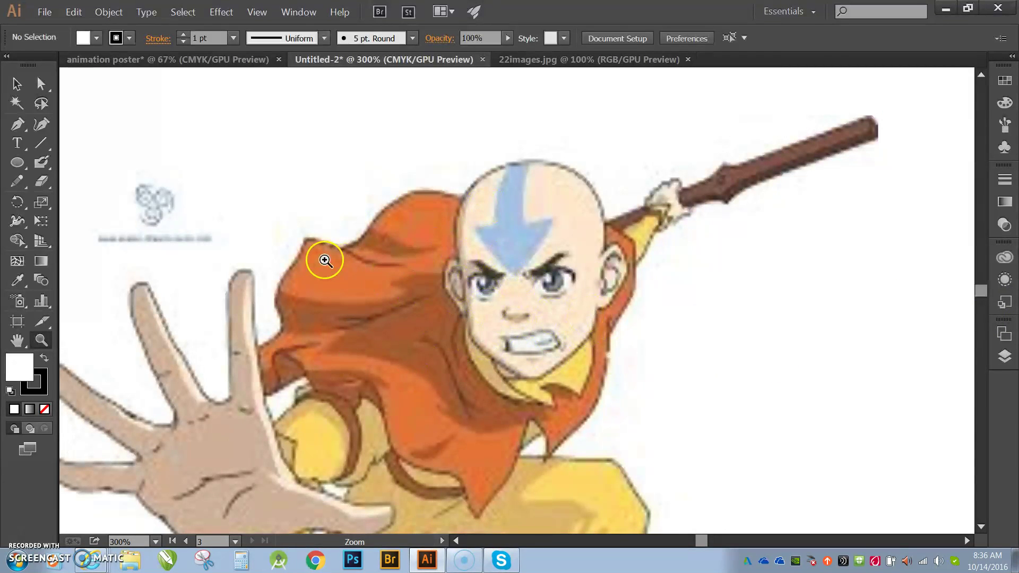
{"action": "left_click", "coordinate": [17, 283]}
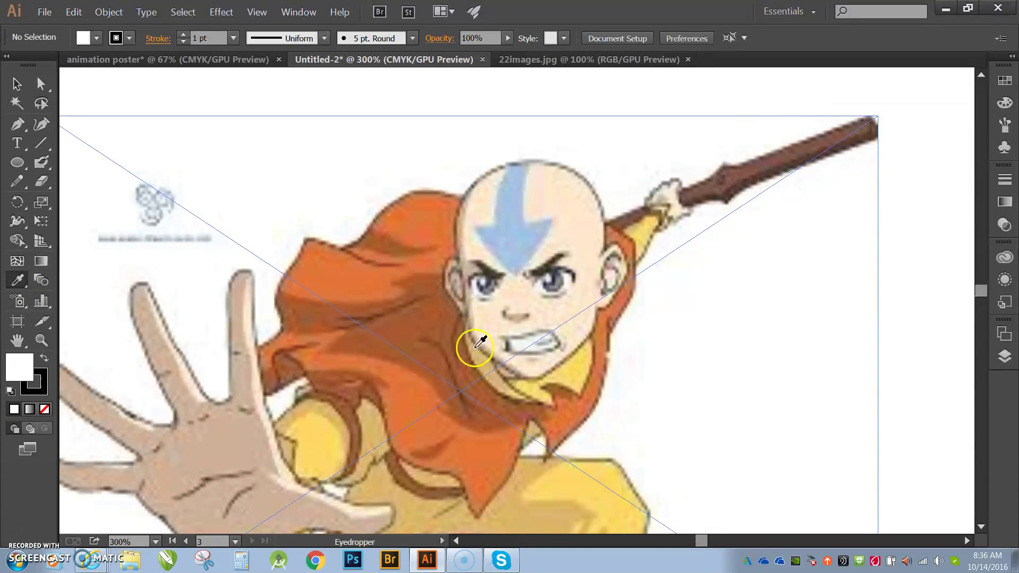
{"action": "left_click", "coordinate": [358, 287]}
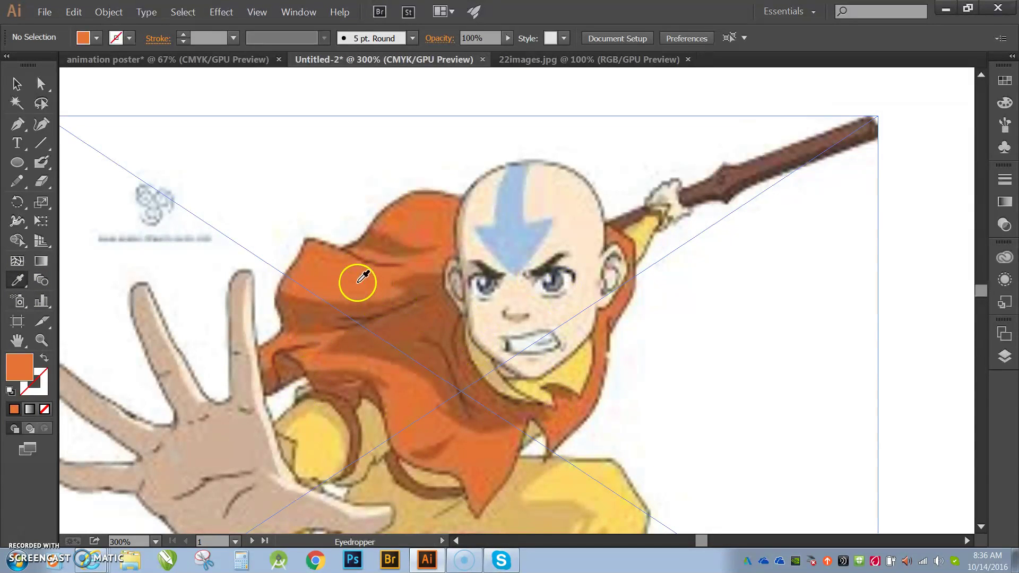
Save the sampled orange as a new swatch named 'aang1 jacket'
{"action": "left_click", "coordinate": [97, 40]}
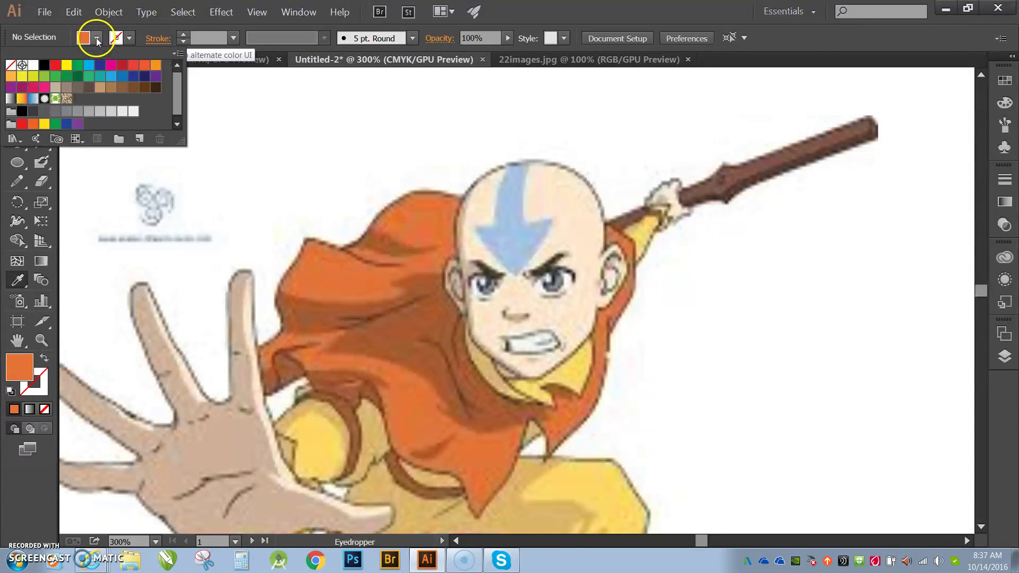
{"action": "left_click", "coordinate": [139, 139]}
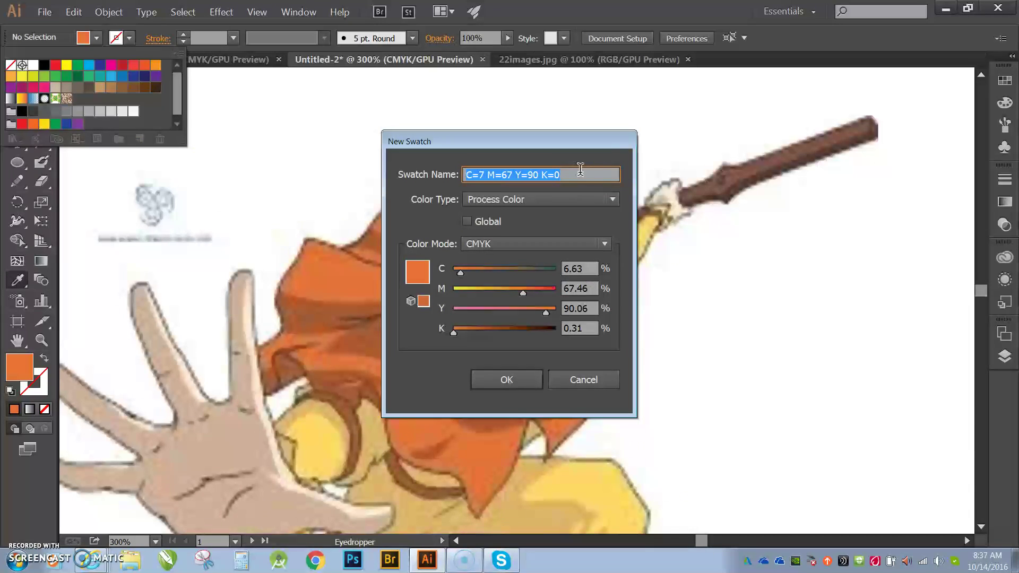
{"action": "key", "text": "BackSpace"}
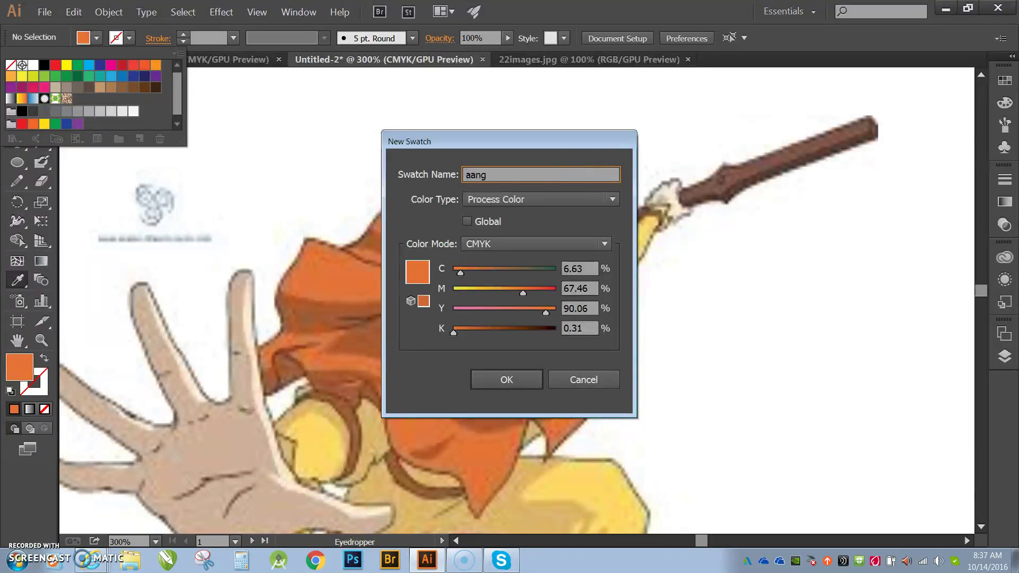
{"action": "type", "text": "aang1 jacket"}
{"action": "left_click", "coordinate": [531, 379]}
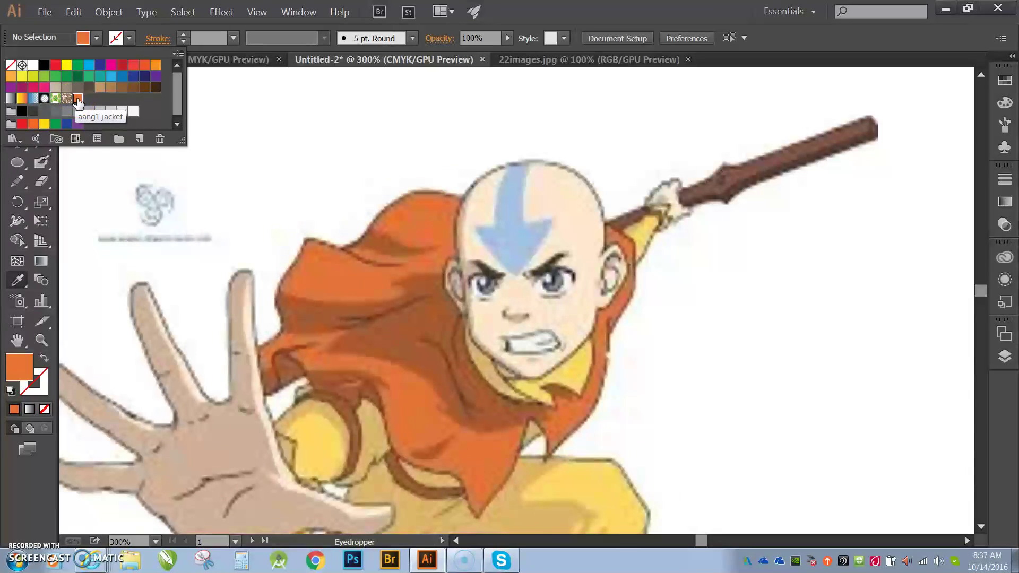
Eyedrop the cloak's shadow orange and save it as swatch 'aang2 jacket' (C=23 M=71 Y=90 K=12)
{"action": "left_click", "coordinate": [78, 100]}
{"action": "left_click", "coordinate": [269, 349]}
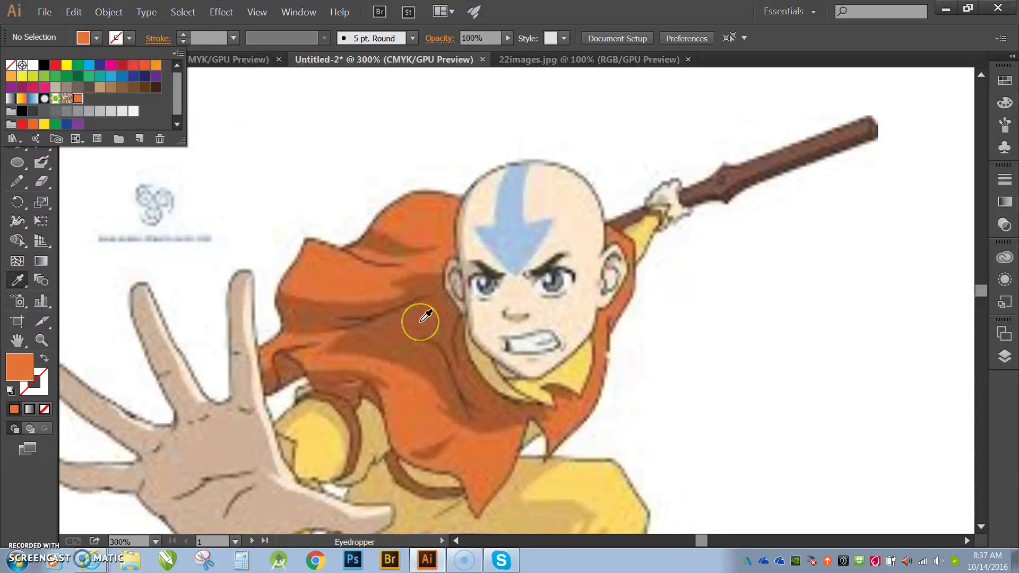
{"action": "key", "text": "Escape"}
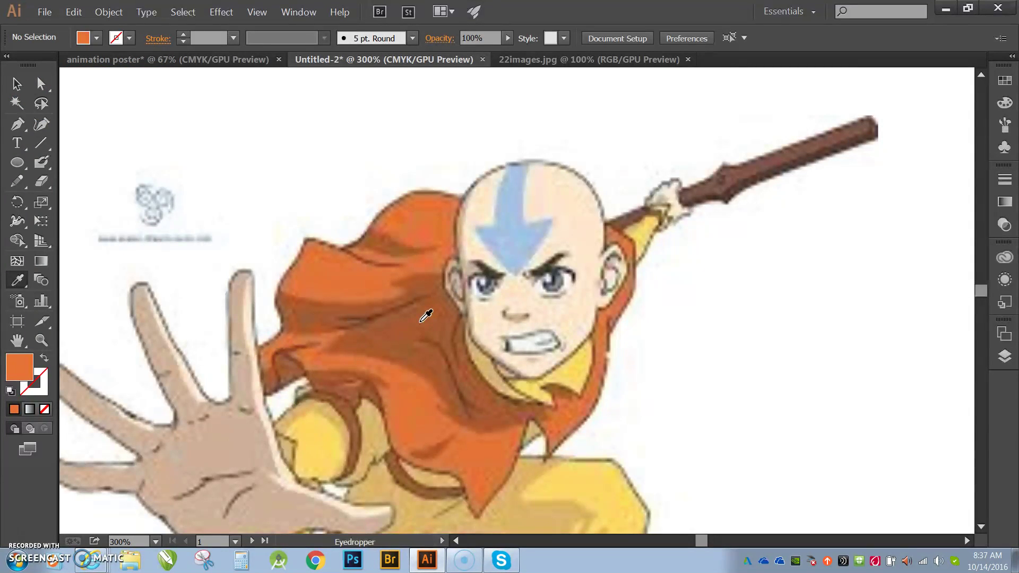
{"action": "left_click", "coordinate": [426, 317]}
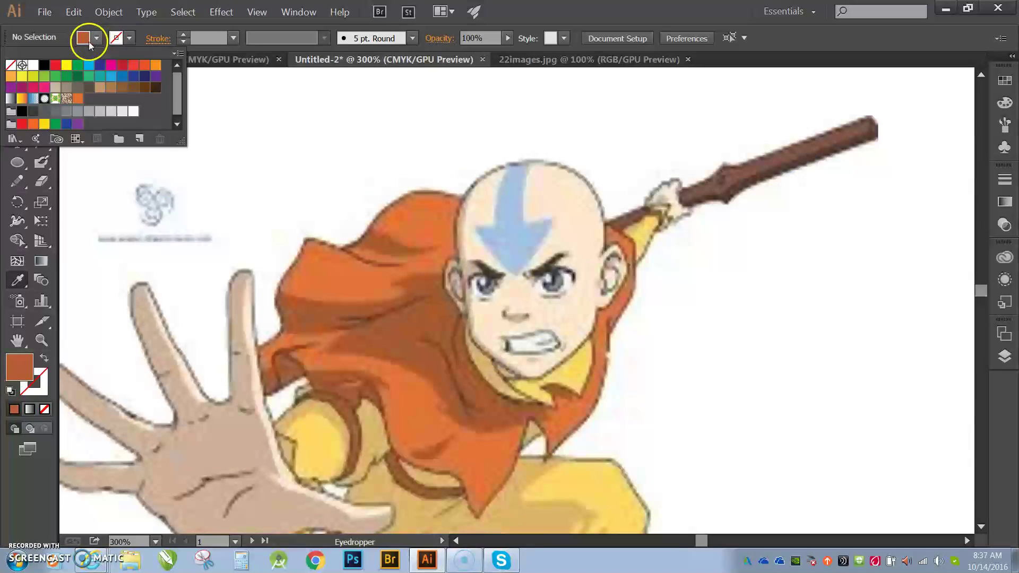
{"action": "left_click", "coordinate": [139, 139]}
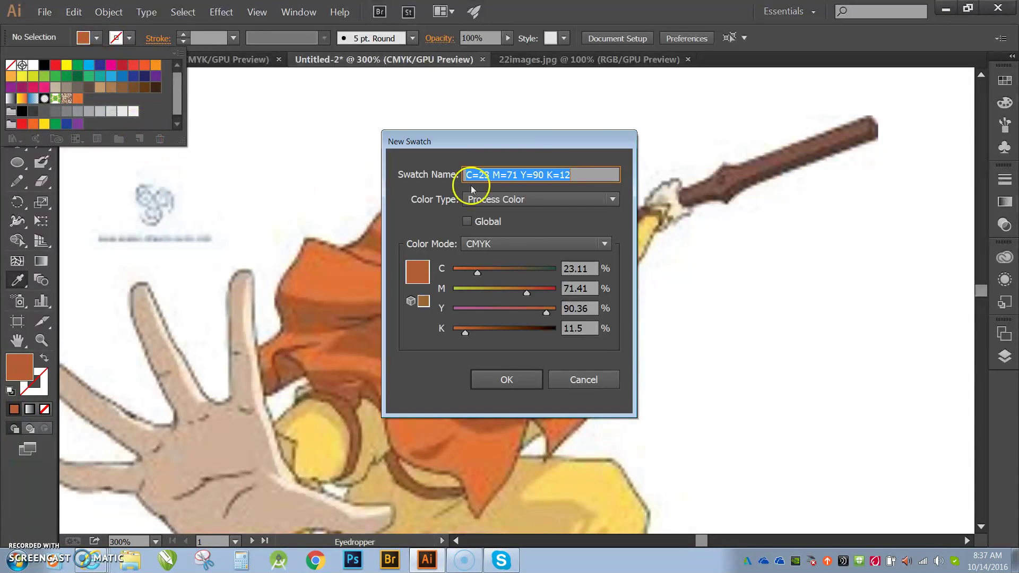
{"action": "type", "text": "aa"}
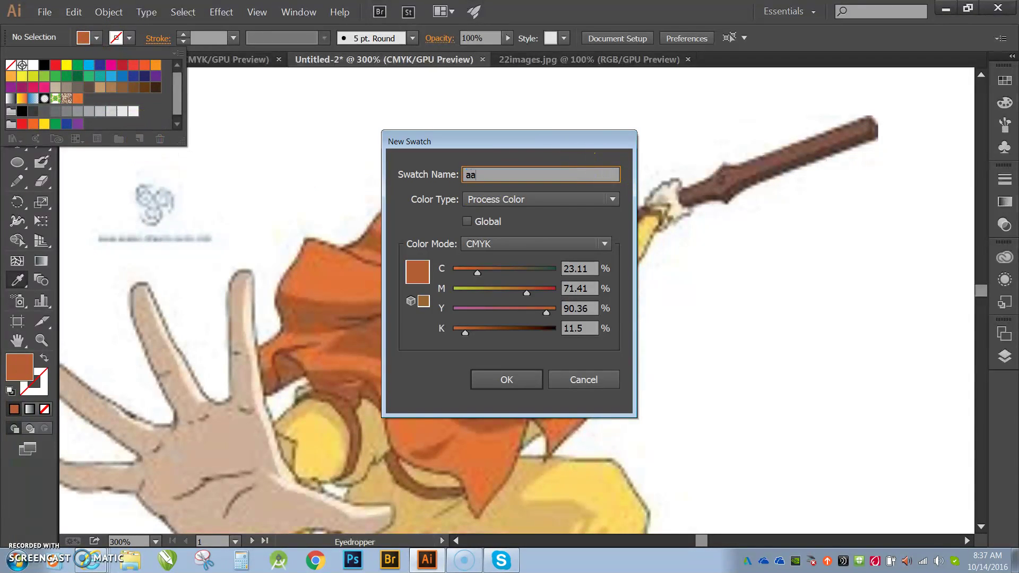
{"action": "type", "text": "ng2 jacket"}
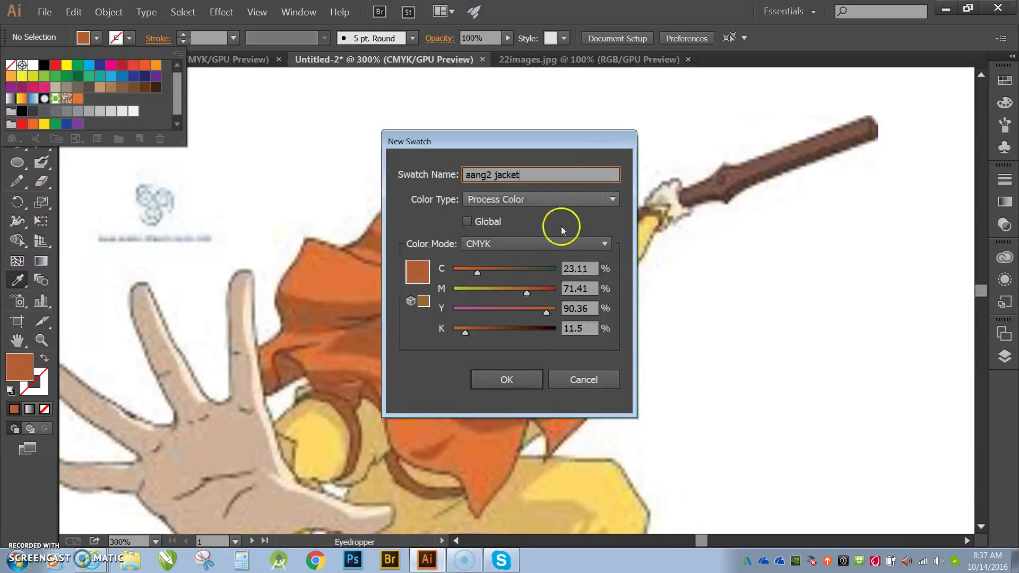
{"action": "left_click", "coordinate": [519, 374]}
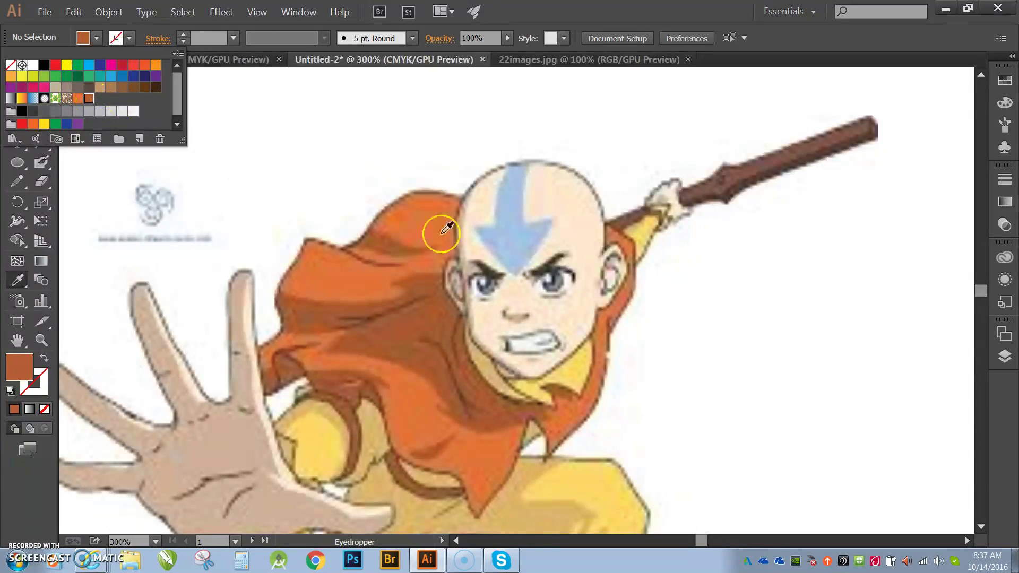
Eyedrop the pale peach skin tone from Aang's forehead and save it as swatch 'aang face'
{"action": "left_click", "coordinate": [592, 229]}
{"action": "left_click", "coordinate": [592, 229]}
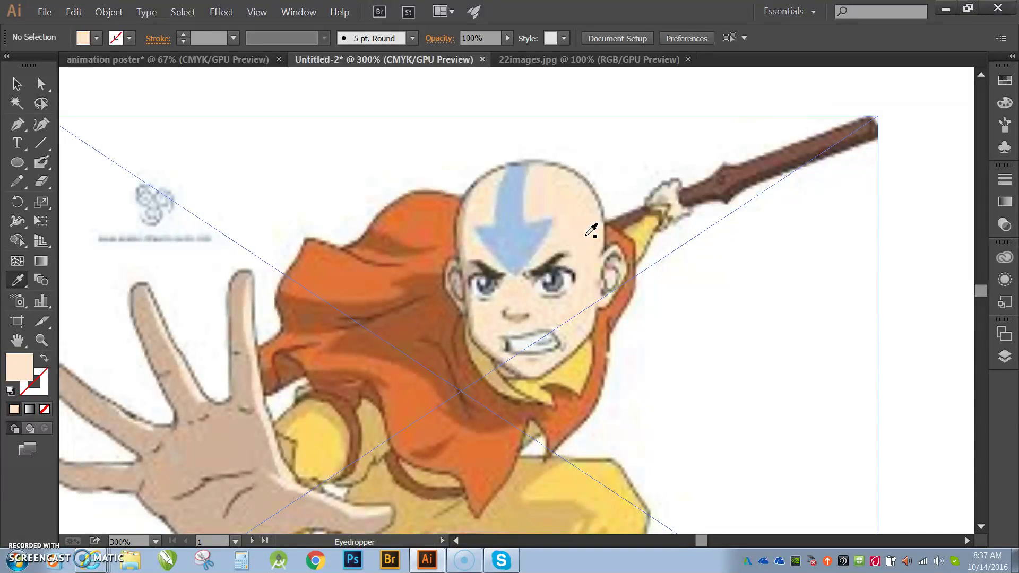
{"action": "left_click", "coordinate": [90, 39]}
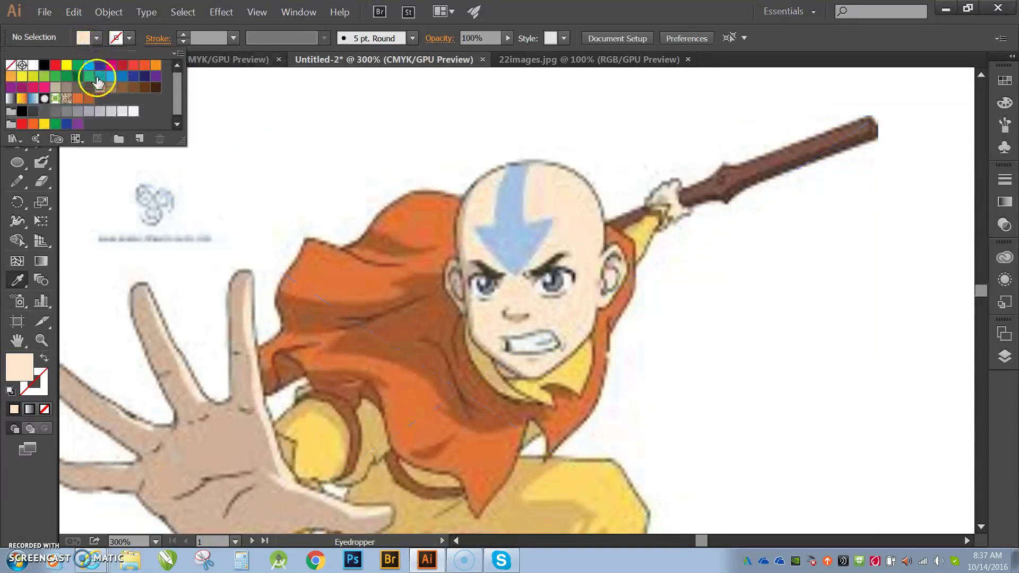
{"action": "left_click", "coordinate": [140, 138]}
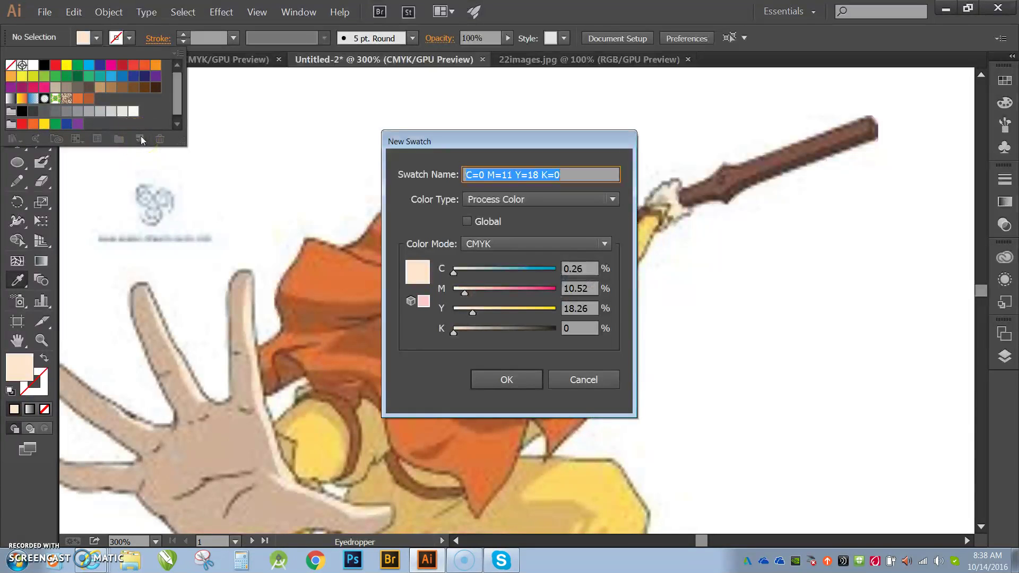
{"action": "type", "text": "a"}
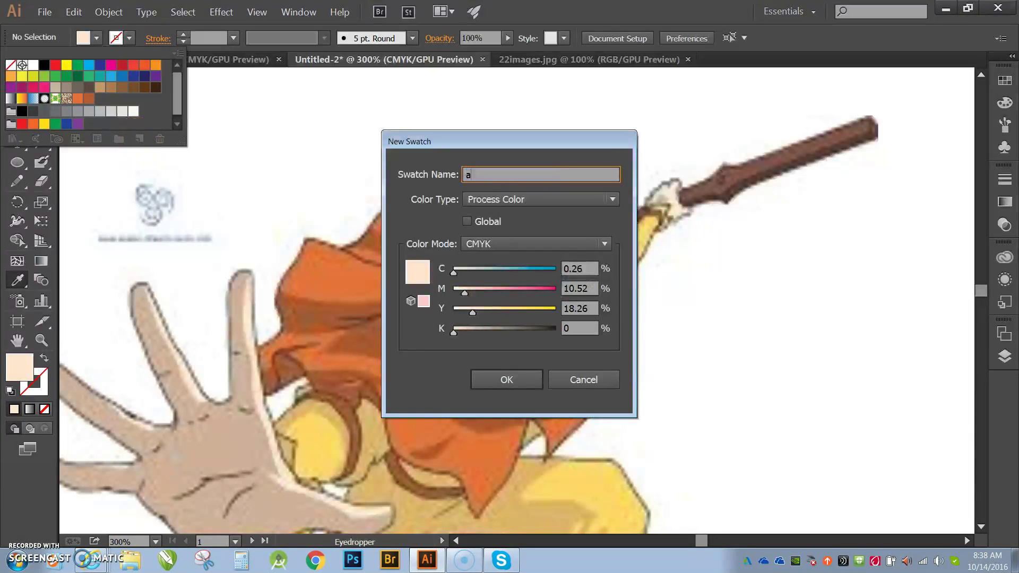
{"action": "type", "text": "ang face"}
{"action": "left_click", "coordinate": [510, 379]}
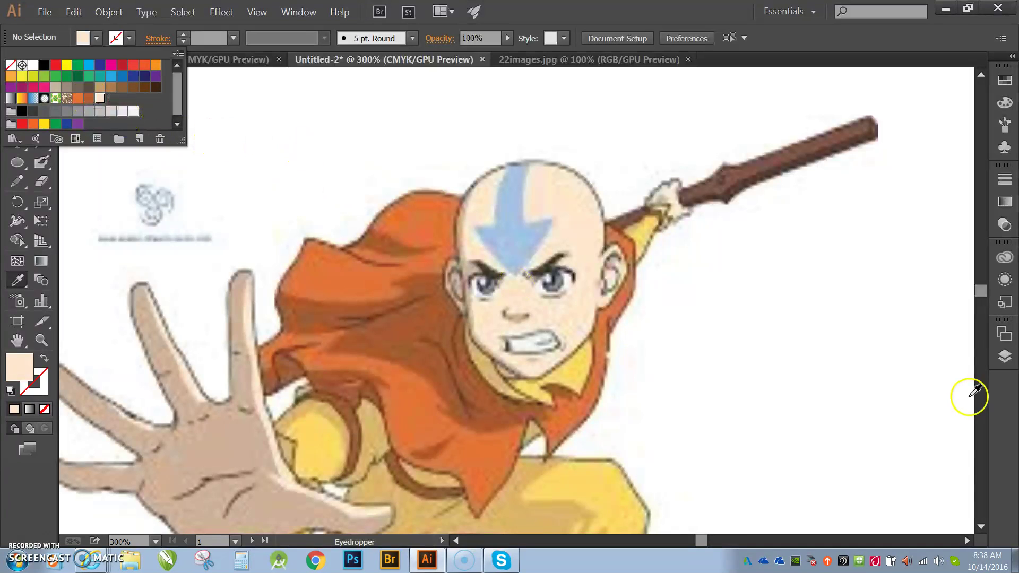
Expand Layer 1 to show the Aang, Katara and Iroh images, then fit all three artboards in view
{"action": "left_click", "coordinate": [1009, 356]}
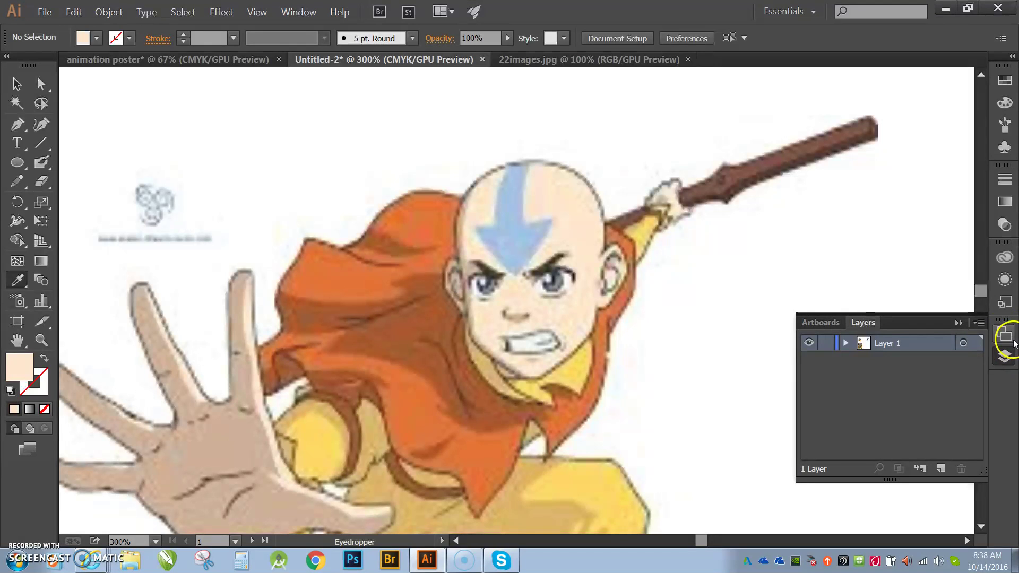
{"action": "left_click", "coordinate": [810, 324]}
{"action": "left_click", "coordinate": [844, 342]}
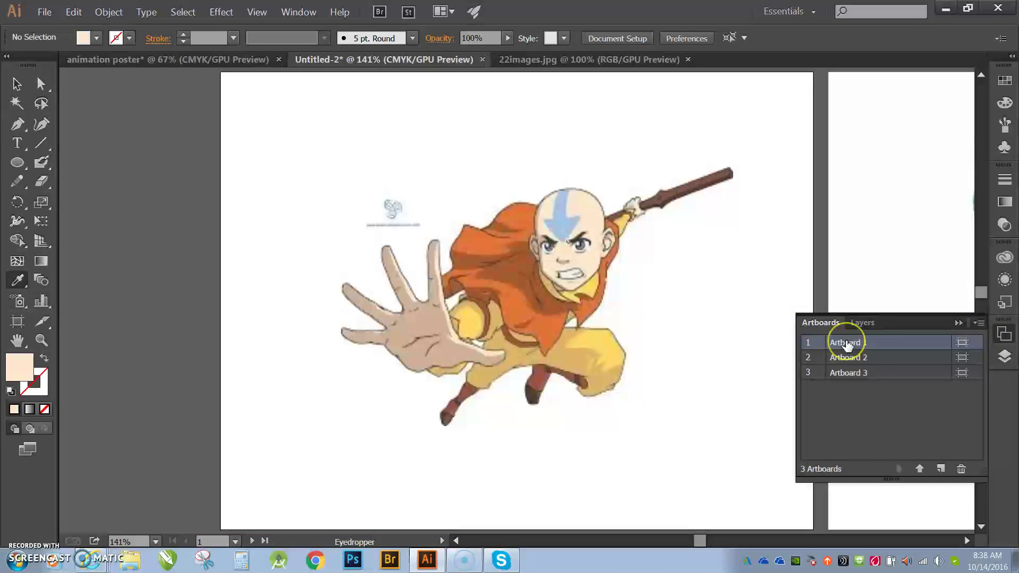
{"action": "double_click", "coordinate": [863, 342]}
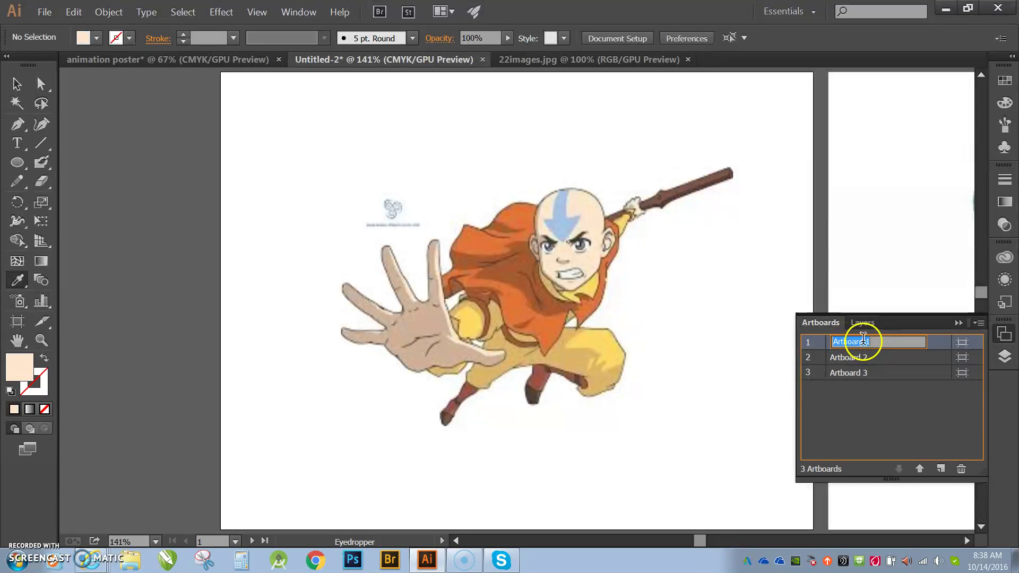
{"action": "left_click", "coordinate": [863, 323]}
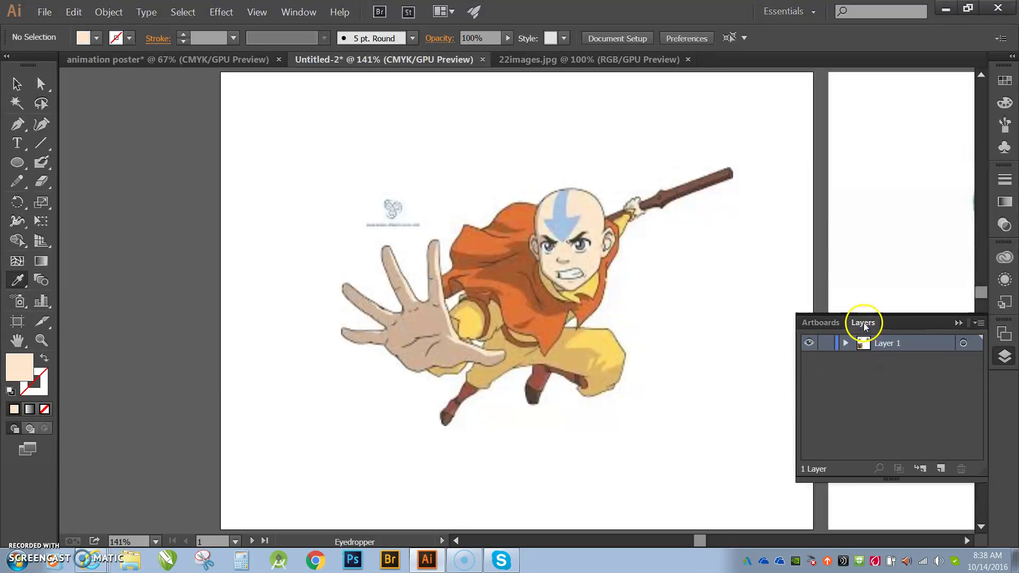
{"action": "left_click", "coordinate": [846, 343]}
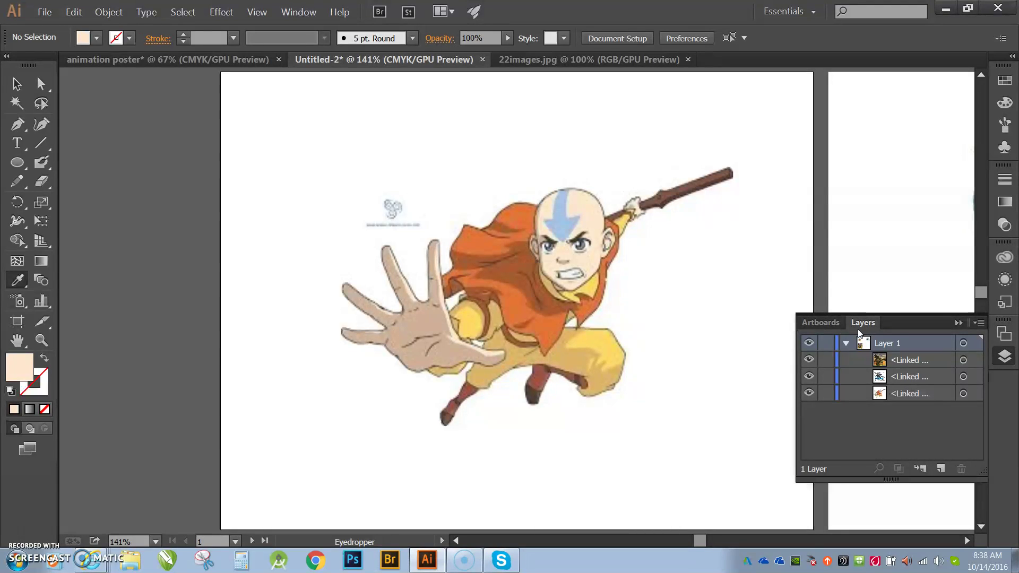
{"action": "left_click", "coordinate": [890, 344]}
{"action": "left_click", "coordinate": [958, 323]}
{"action": "key", "text": "ctrl+alt+0"}
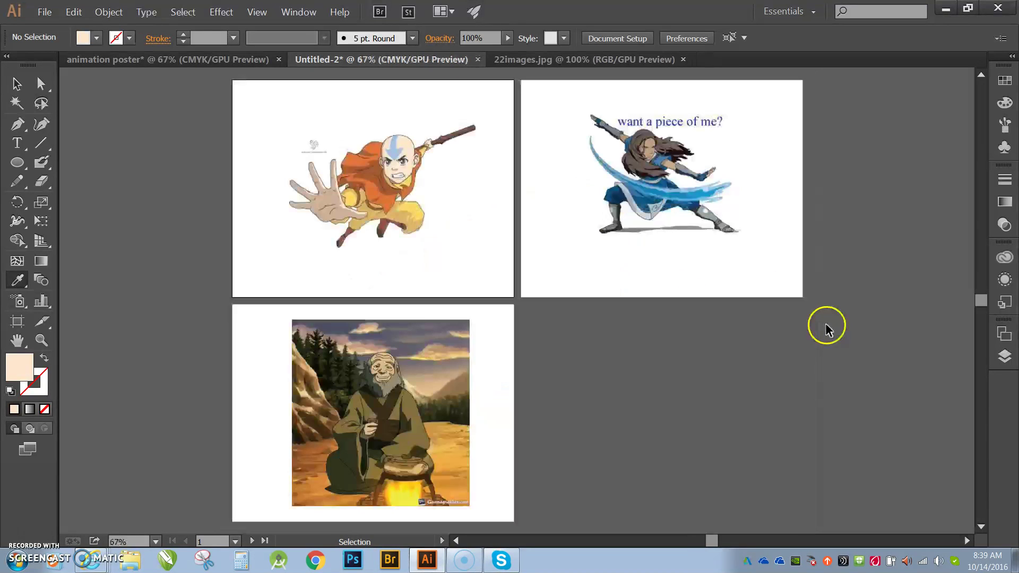
Fit the view to Artboard 3 from the Artboards panel
{"action": "left_click", "coordinate": [1005, 358]}
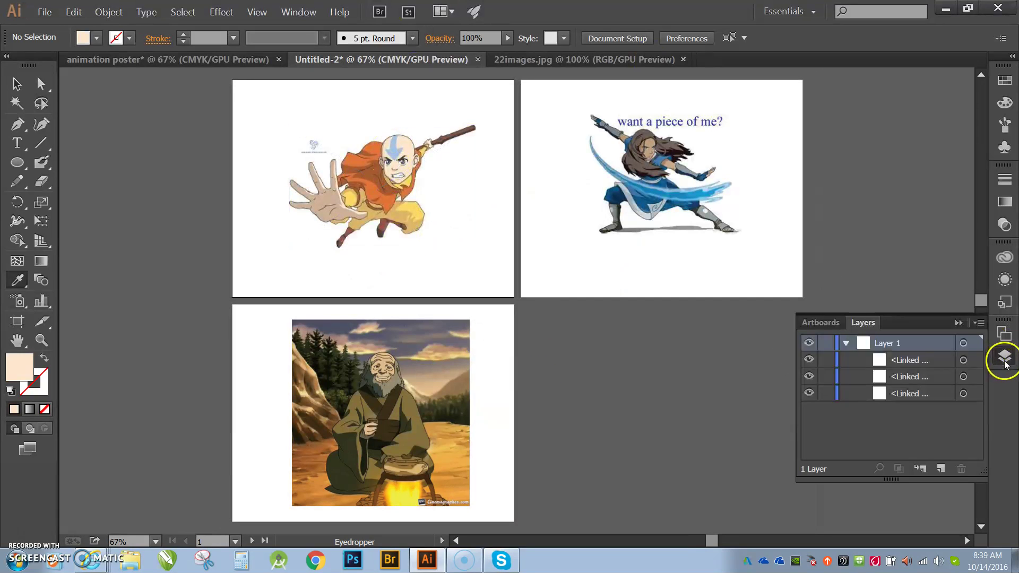
{"action": "left_click", "coordinate": [826, 327]}
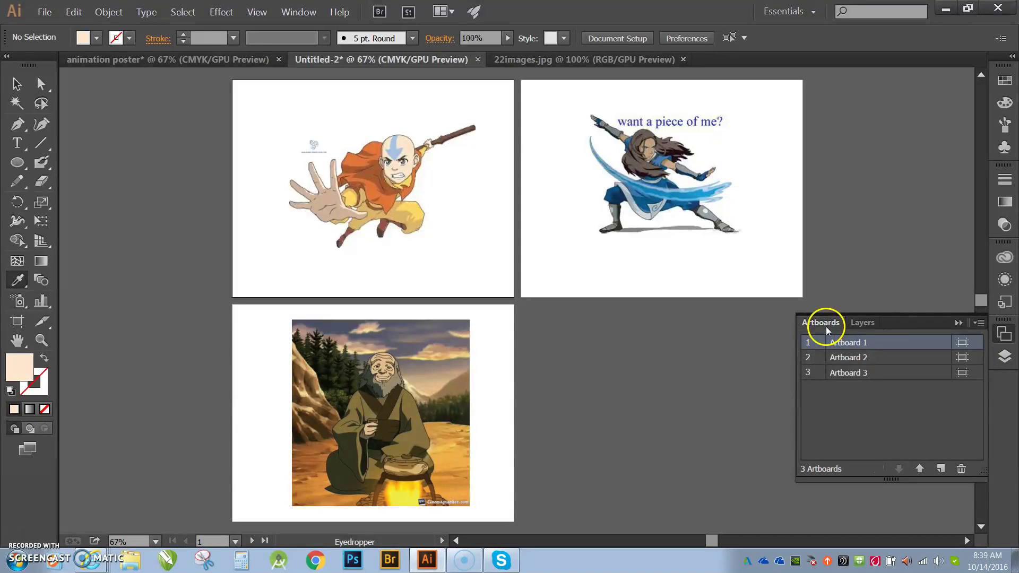
{"action": "double_click", "coordinate": [815, 376]}
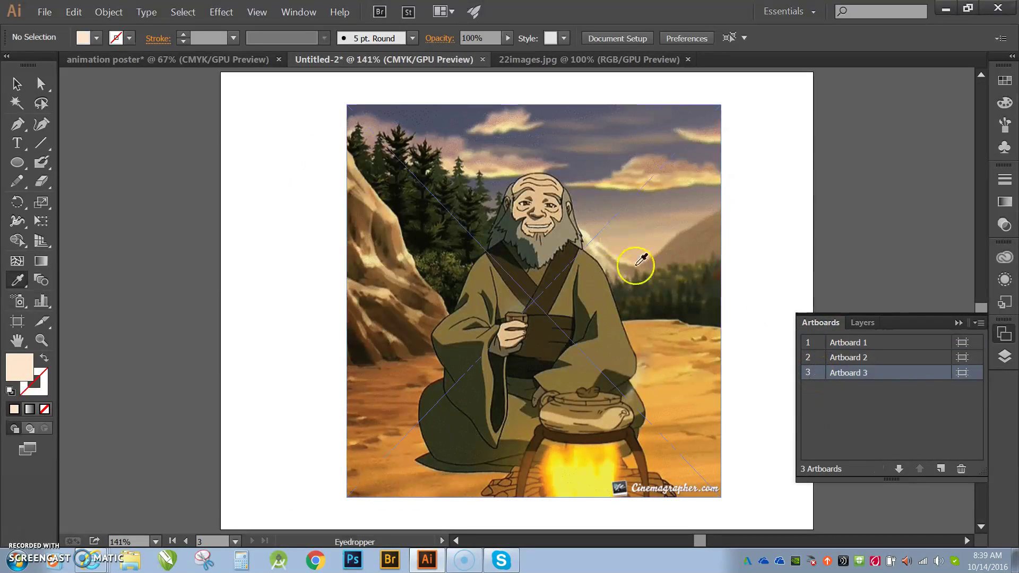
{"action": "left_click", "coordinate": [959, 323]}
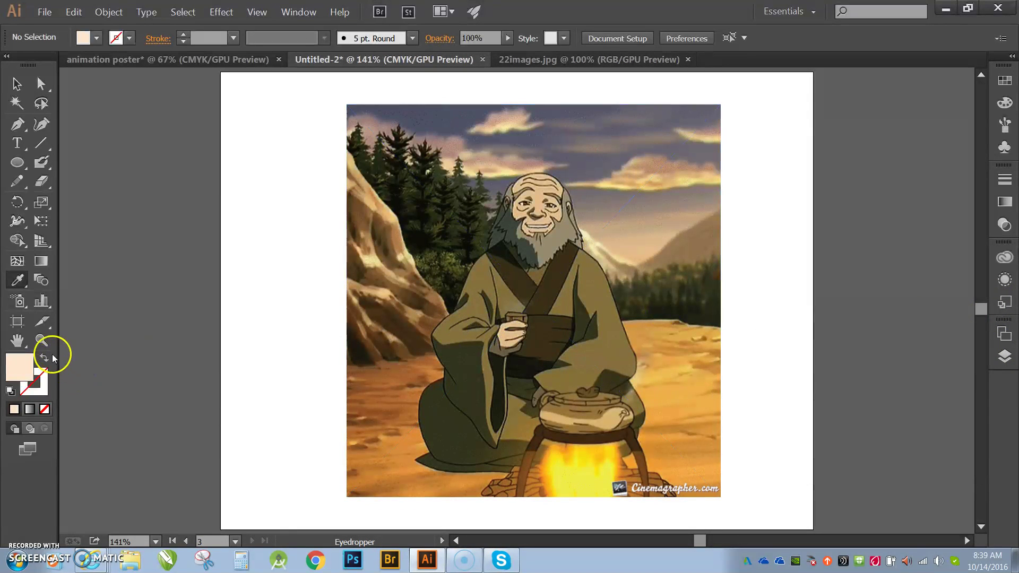
Zoom in to 600% on Iroh's face with the Zoom tool
{"action": "left_click", "coordinate": [43, 338]}
{"action": "left_click", "coordinate": [538, 226]}
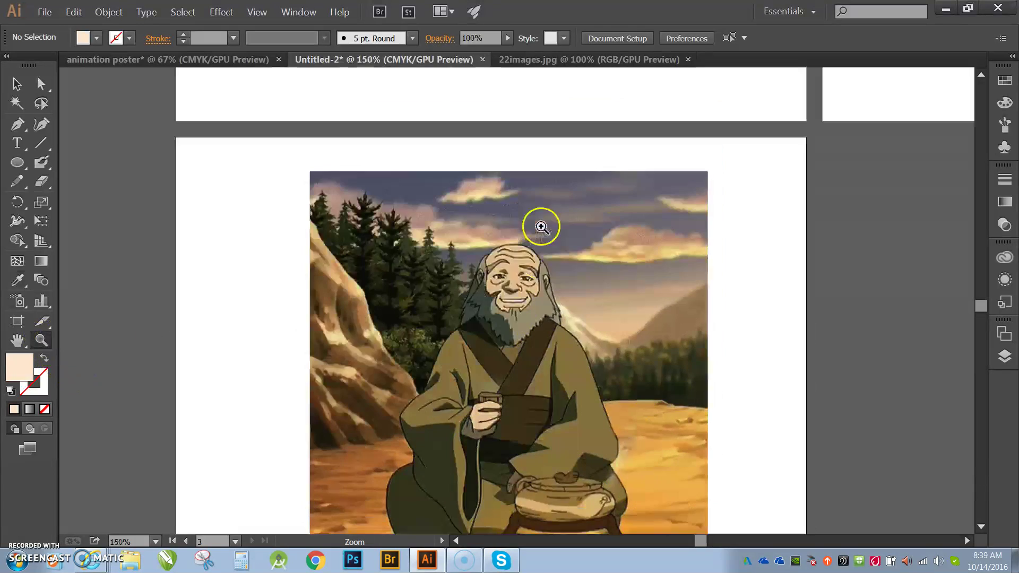
{"action": "left_click", "coordinate": [508, 302]}
{"action": "left_click", "coordinate": [523, 296]}
{"action": "left_click", "coordinate": [530, 296]}
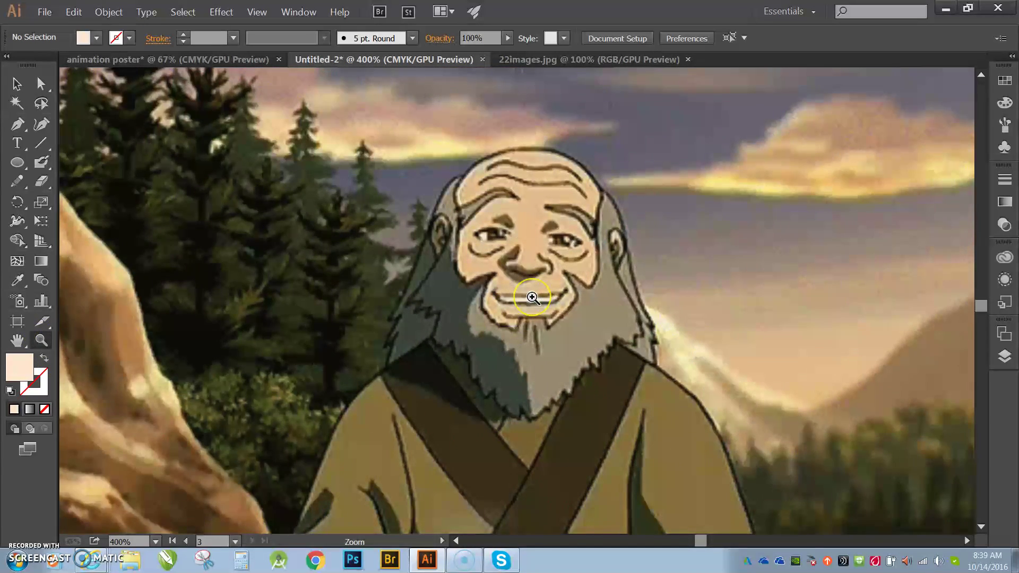
{"action": "left_click", "coordinate": [533, 297]}
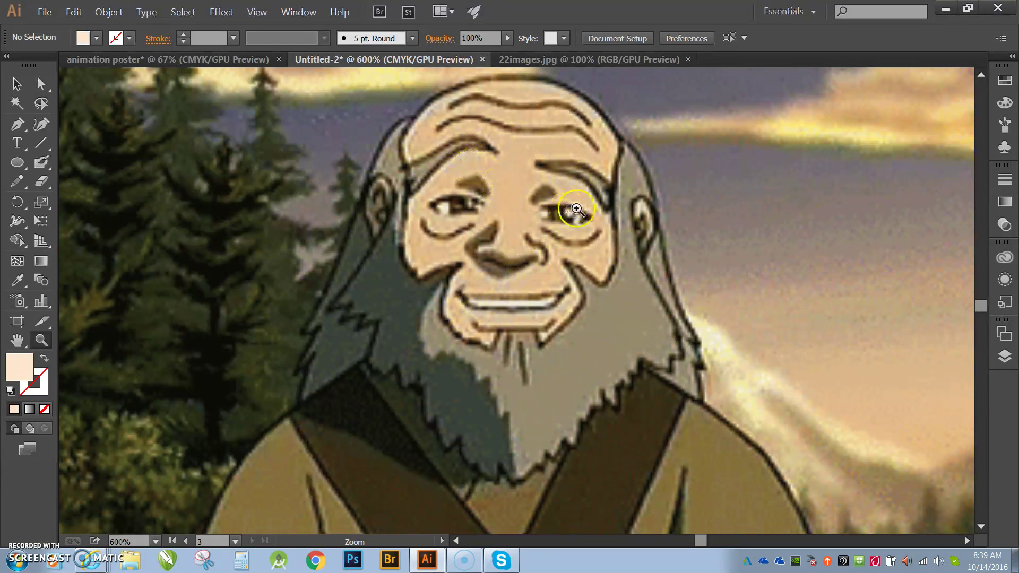
Lock Layer 1 and add a new Green-coded layer named 'general Iroh' above it
{"action": "left_click", "coordinate": [1003, 361]}
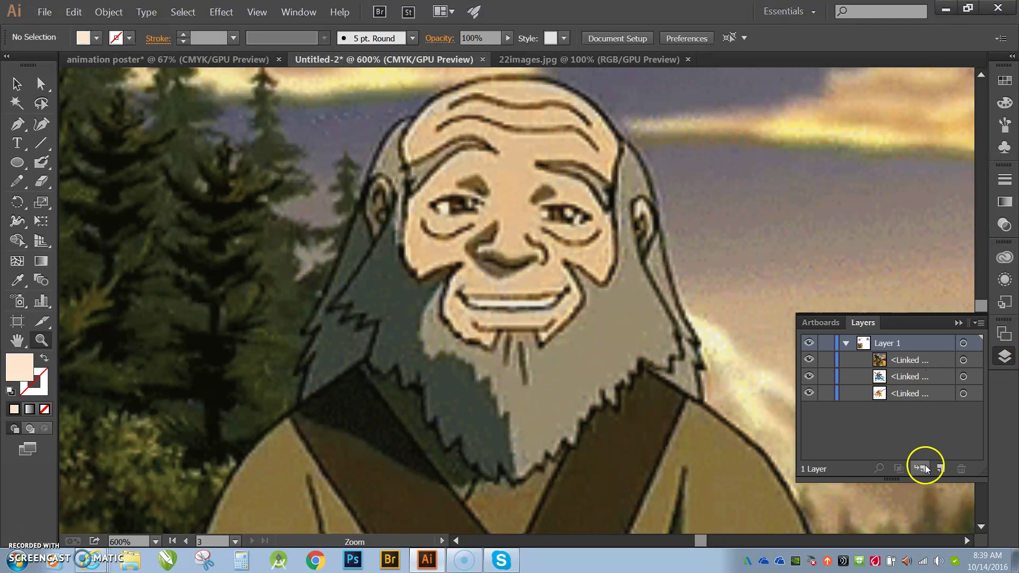
{"action": "left_click", "coordinate": [845, 345]}
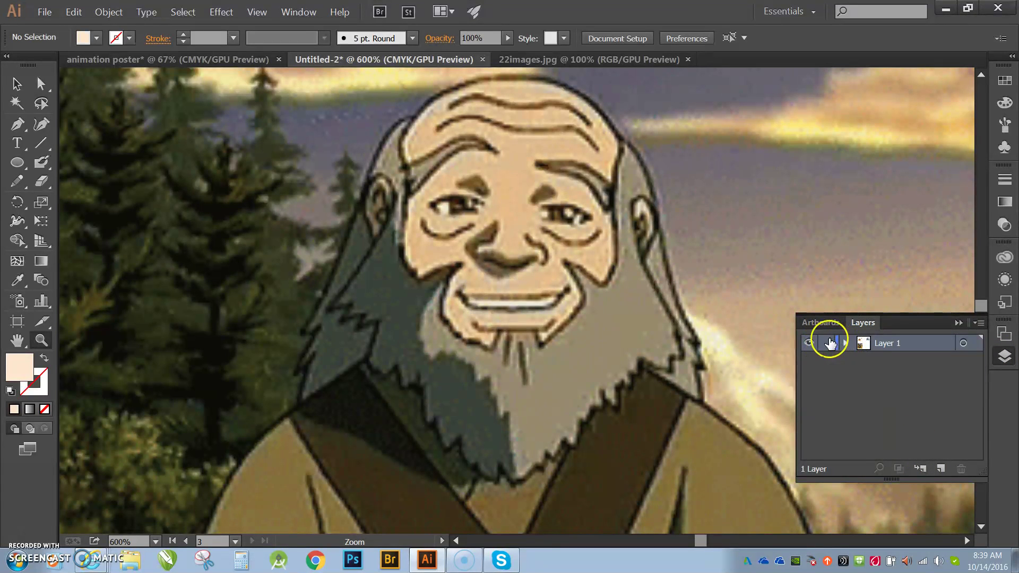
{"action": "left_click", "coordinate": [942, 466]}
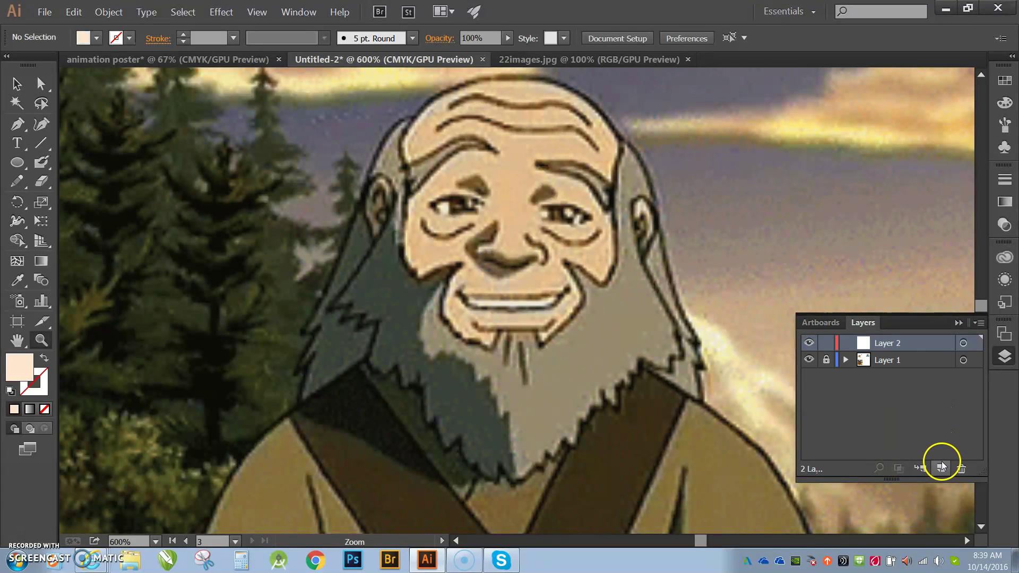
{"action": "double_click", "coordinate": [902, 343]}
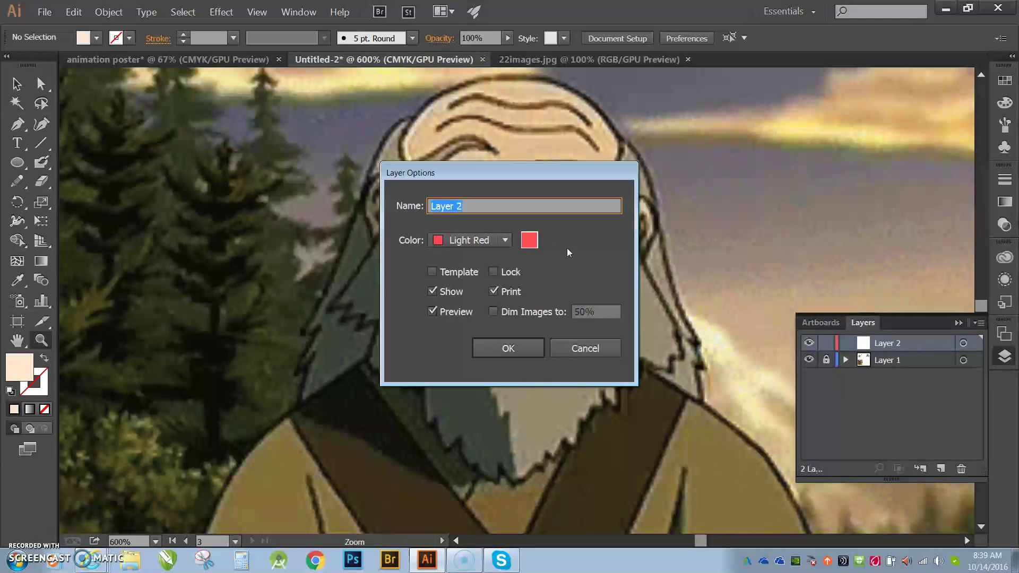
{"action": "type", "text": "general Iroh"}
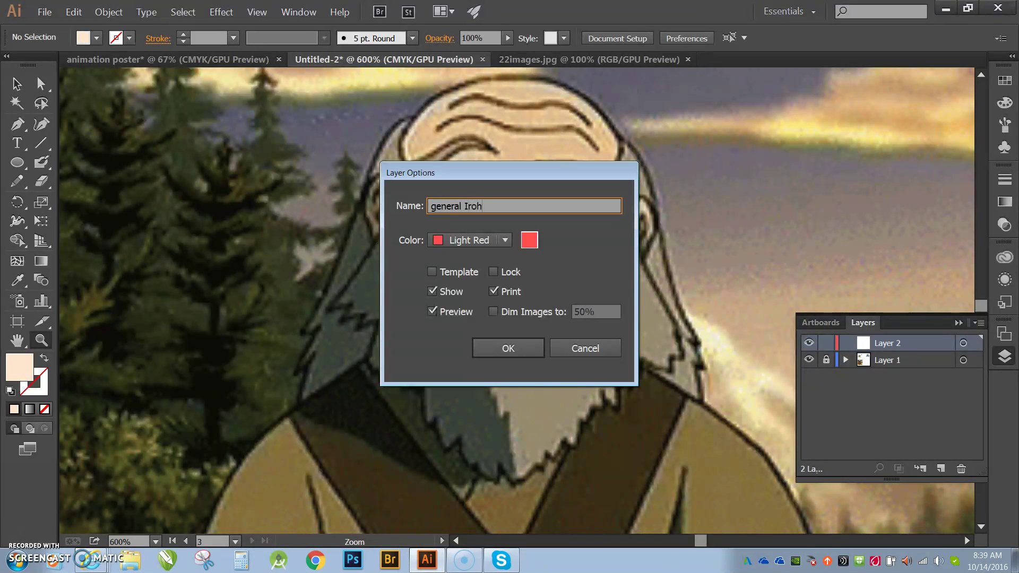
{"action": "left_click", "coordinate": [505, 241]}
{"action": "left_click", "coordinate": [455, 276]}
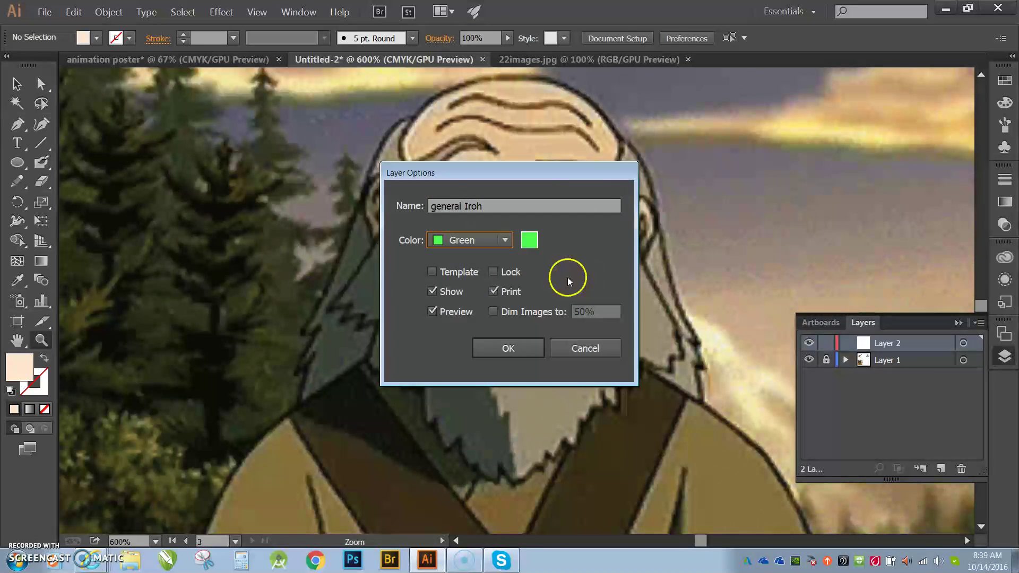
{"action": "left_click", "coordinate": [519, 348]}
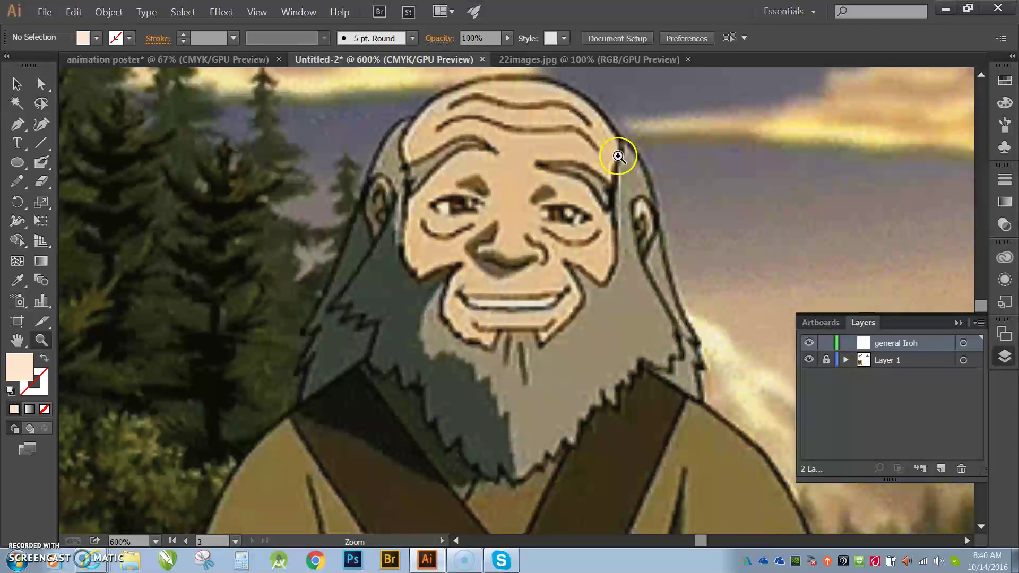
Select the Pen tool to start tracing Iroh's reference image
{"action": "left_click", "coordinate": [17, 125]}
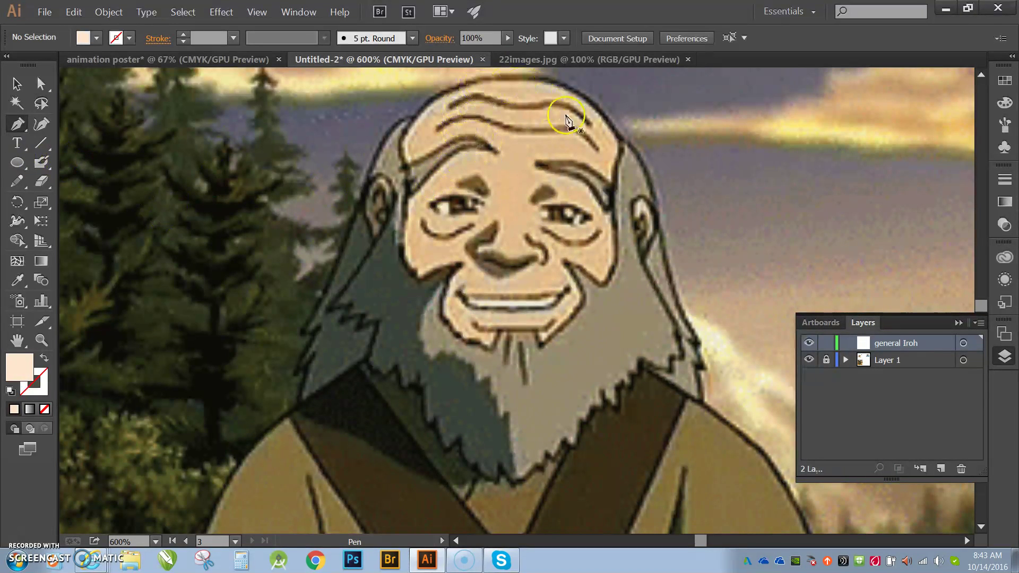
Draw a two-anchor curved pen path along the top of Iroh's bald scalp
{"action": "left_click", "coordinate": [453, 89]}
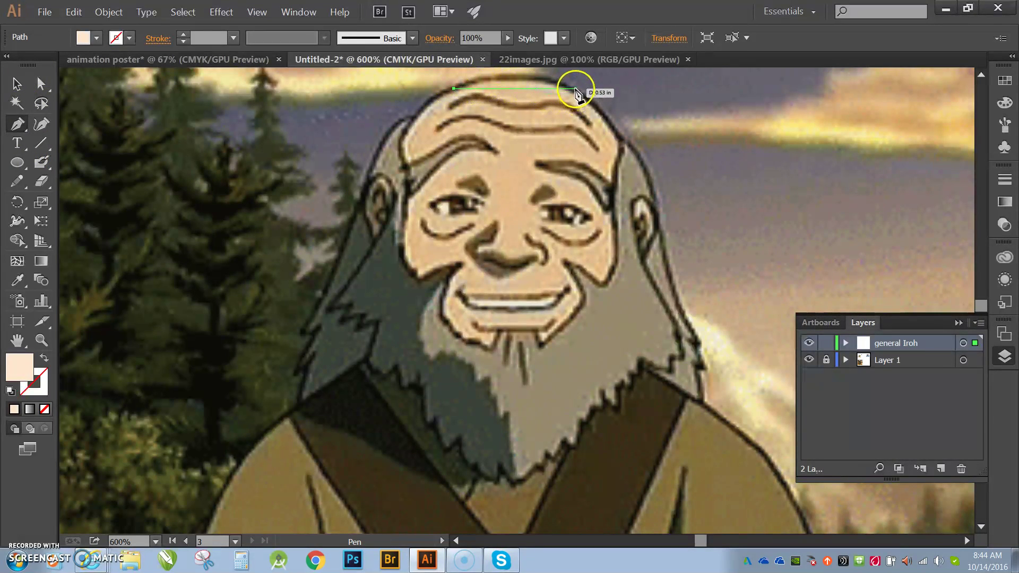
{"action": "left_click_drag", "start_coordinate": [575, 92], "coordinate": [626, 128]}
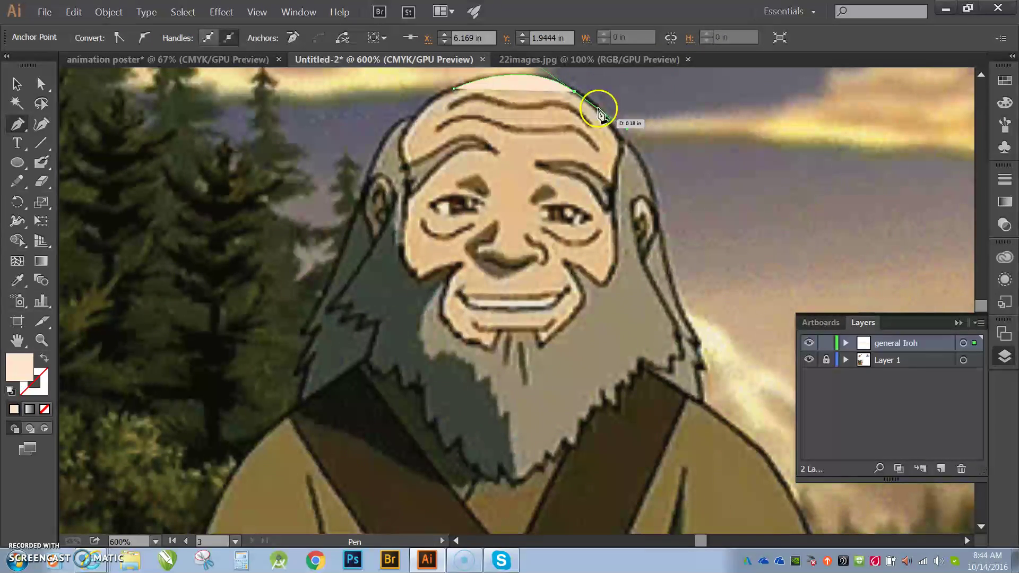
{"action": "left_click_drag", "start_coordinate": [574, 93], "coordinate": [615, 151]}
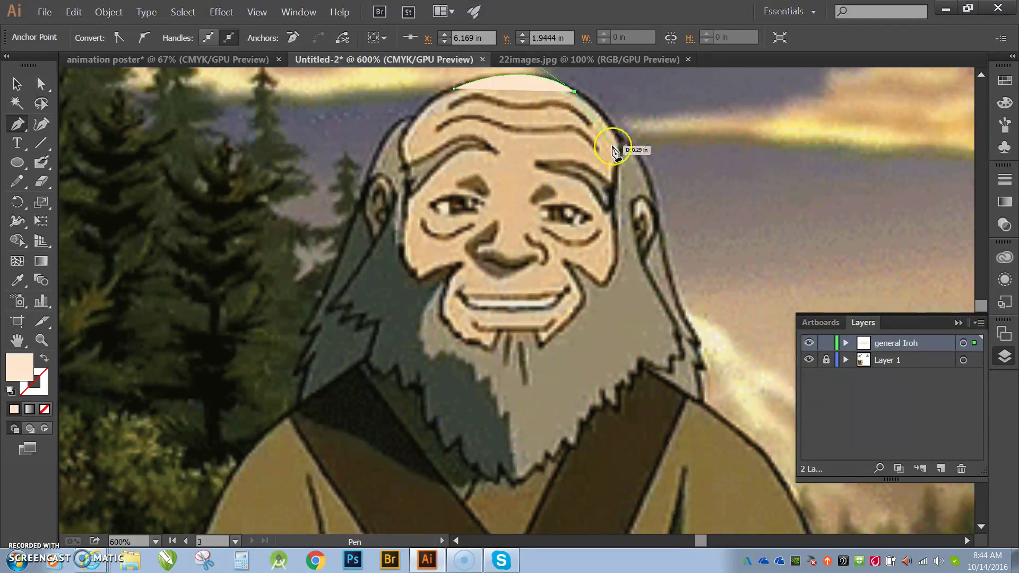
Give the scalp curve no fill and a 1 pt red stroke
{"action": "key", "text": "v"}
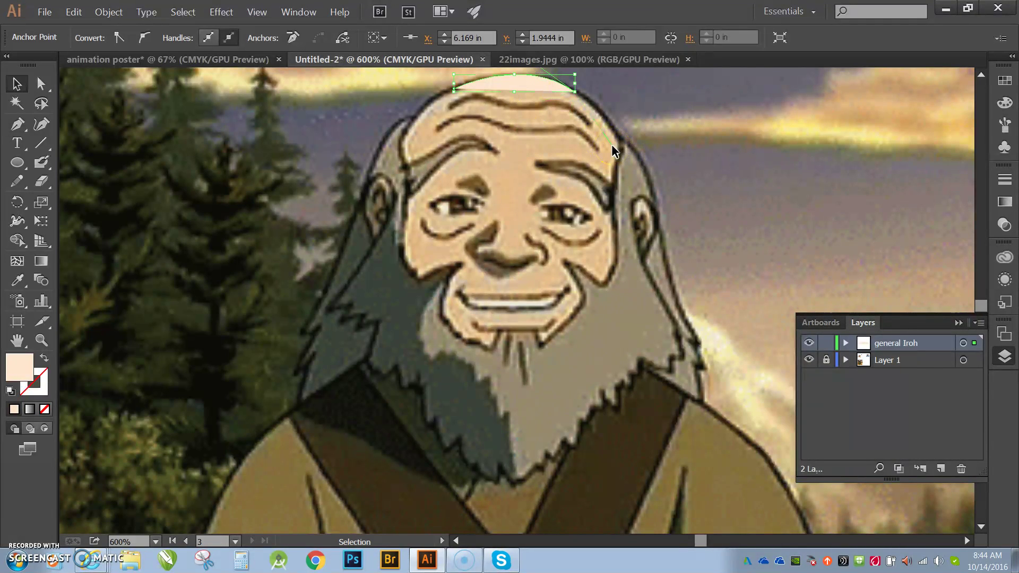
{"action": "left_click", "coordinate": [540, 90]}
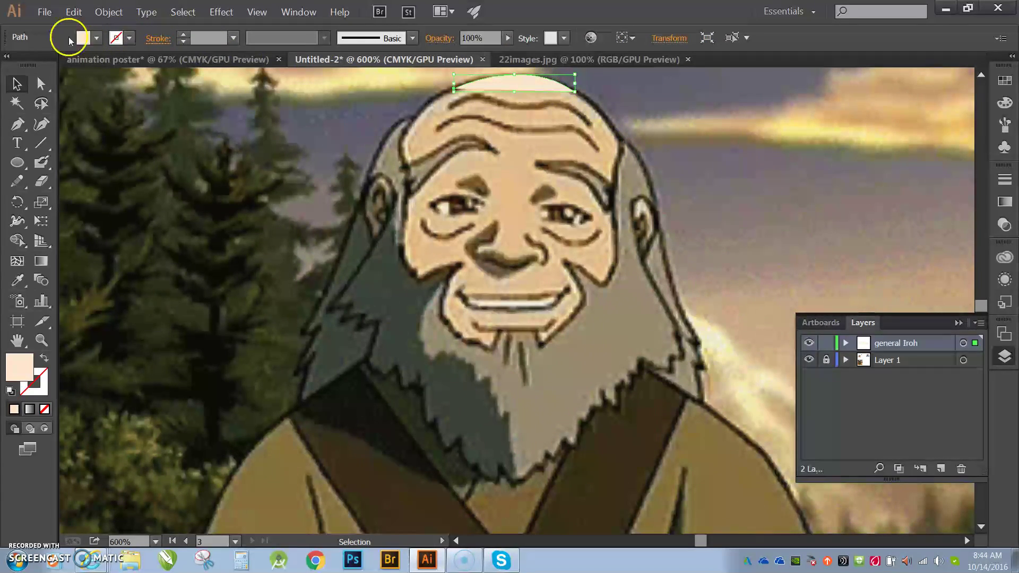
{"action": "left_click", "coordinate": [96, 39]}
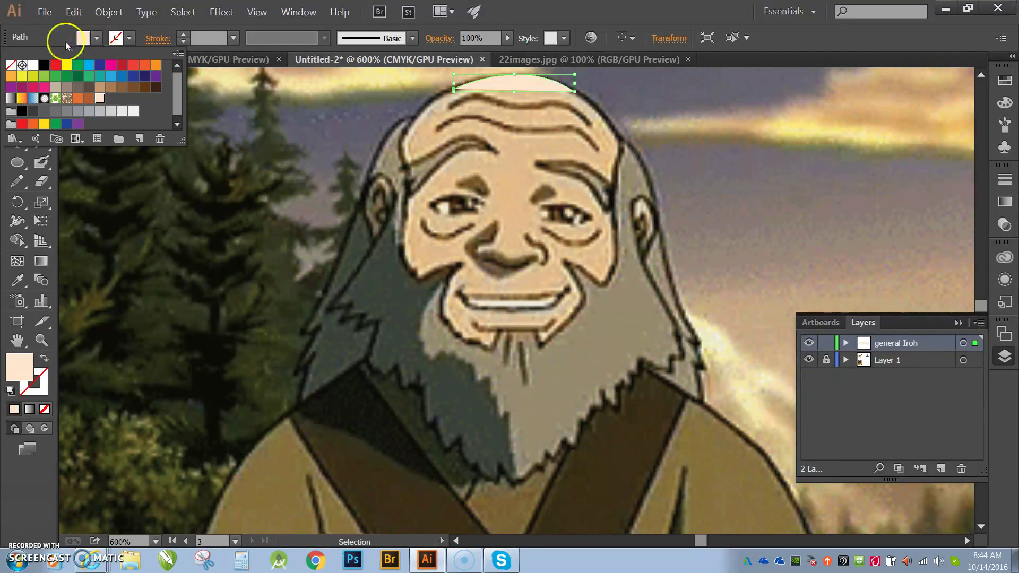
{"action": "left_click", "coordinate": [10, 65]}
{"action": "left_click", "coordinate": [130, 40]}
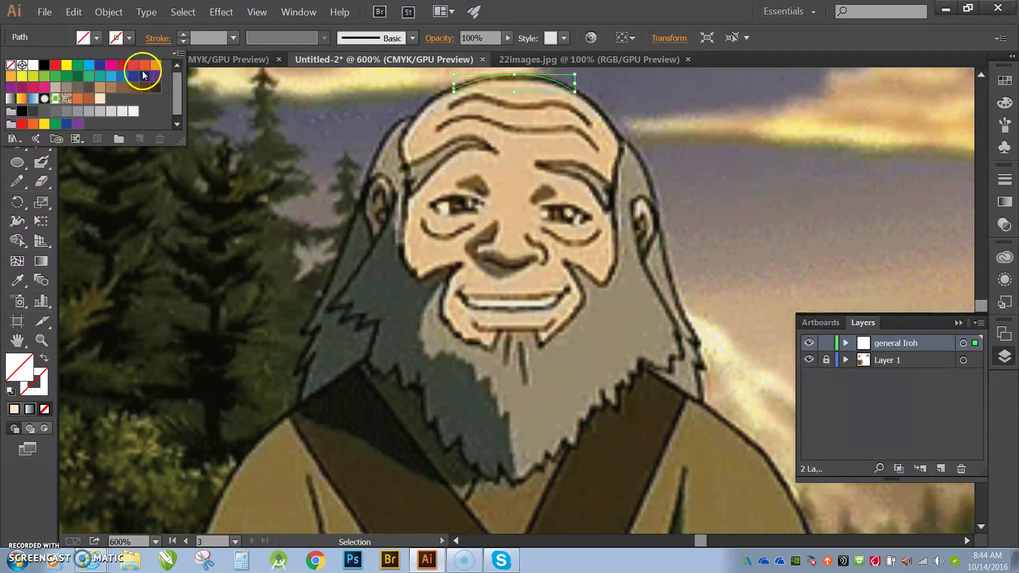
{"action": "left_click", "coordinate": [136, 68]}
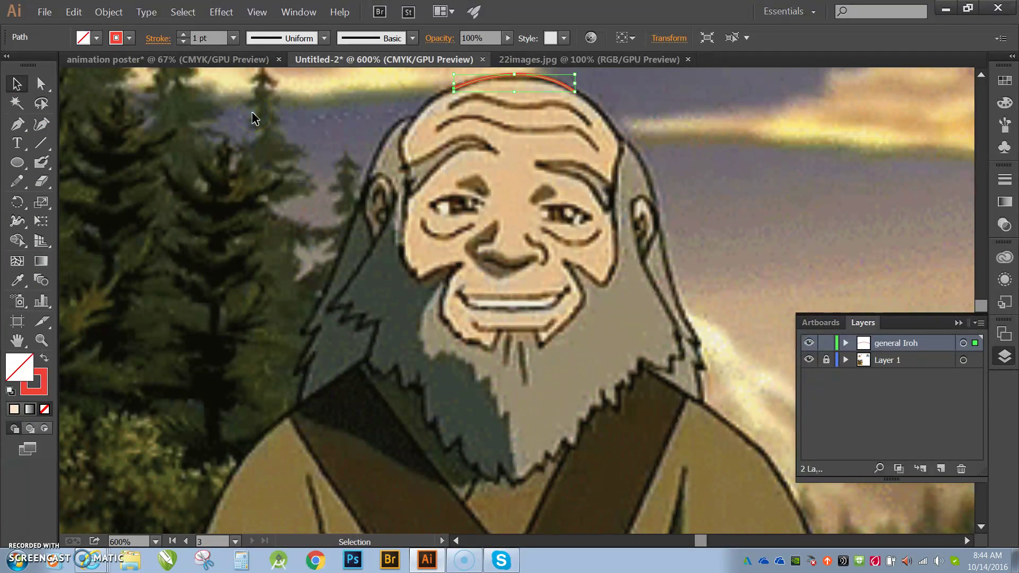
{"action": "key", "text": "p"}
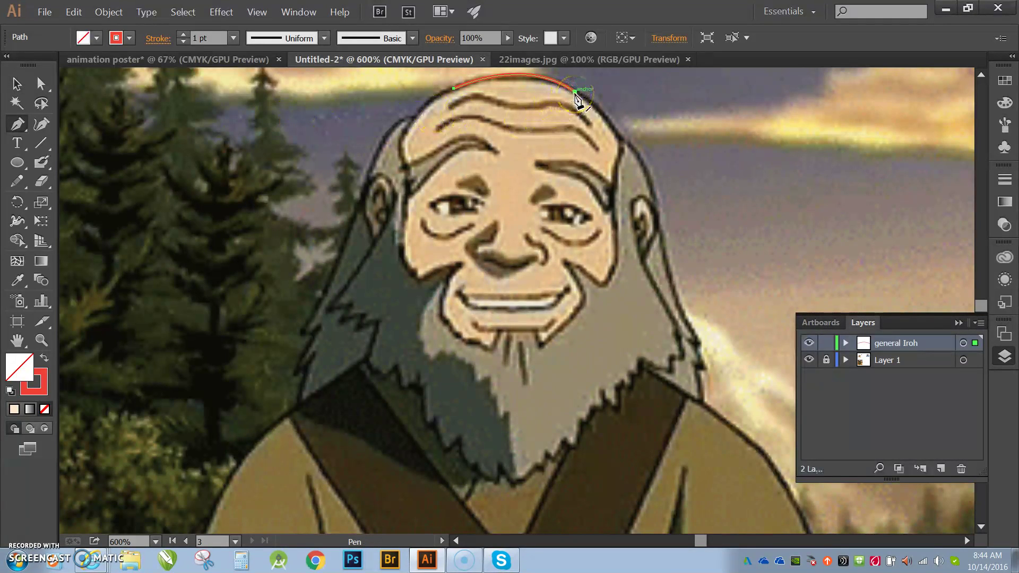
Extend the red outline down the right side of the head to just past the chin
{"action": "left_click_drag", "start_coordinate": [577, 96], "coordinate": [622, 137]}
{"action": "left_click_drag", "start_coordinate": [621, 137], "coordinate": [625, 189]}
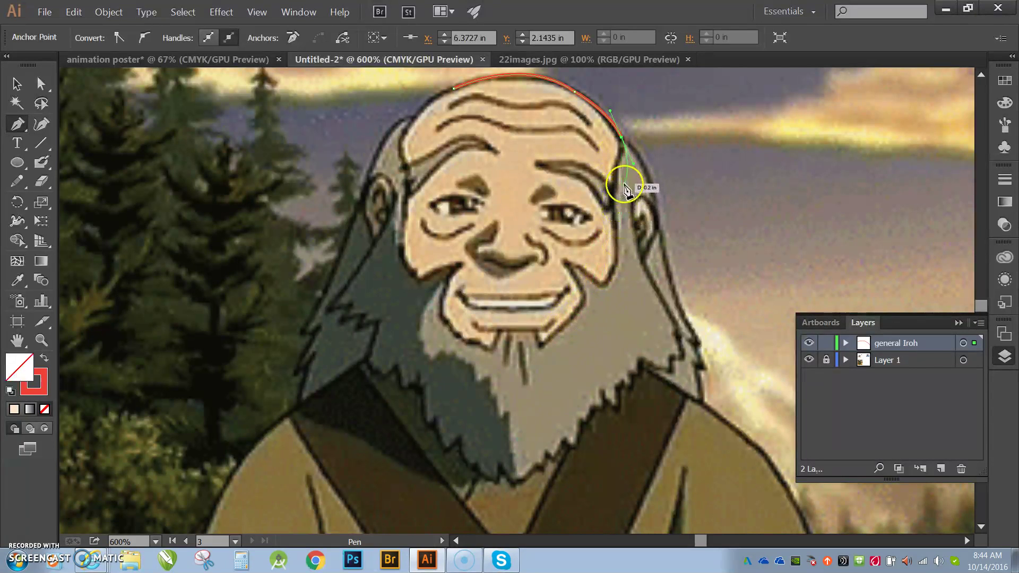
{"action": "left_click_drag", "start_coordinate": [621, 273], "coordinate": [431, 338]}
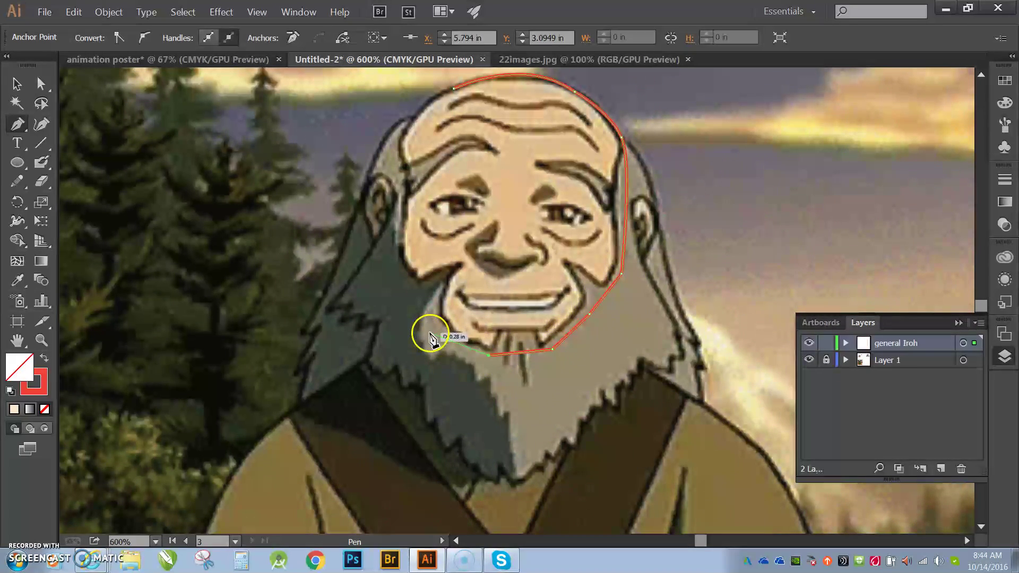
{"action": "left_click", "coordinate": [429, 333]}
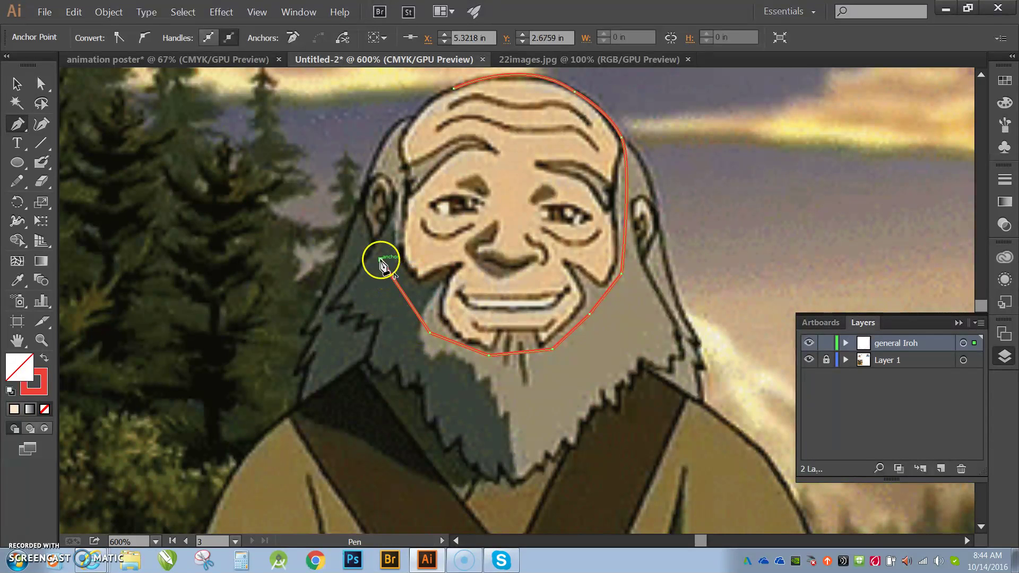
Continue the outline up the left side of the face and close it at the starting point
{"action": "left_click", "coordinate": [380, 260]}
{"action": "left_click", "coordinate": [391, 220]}
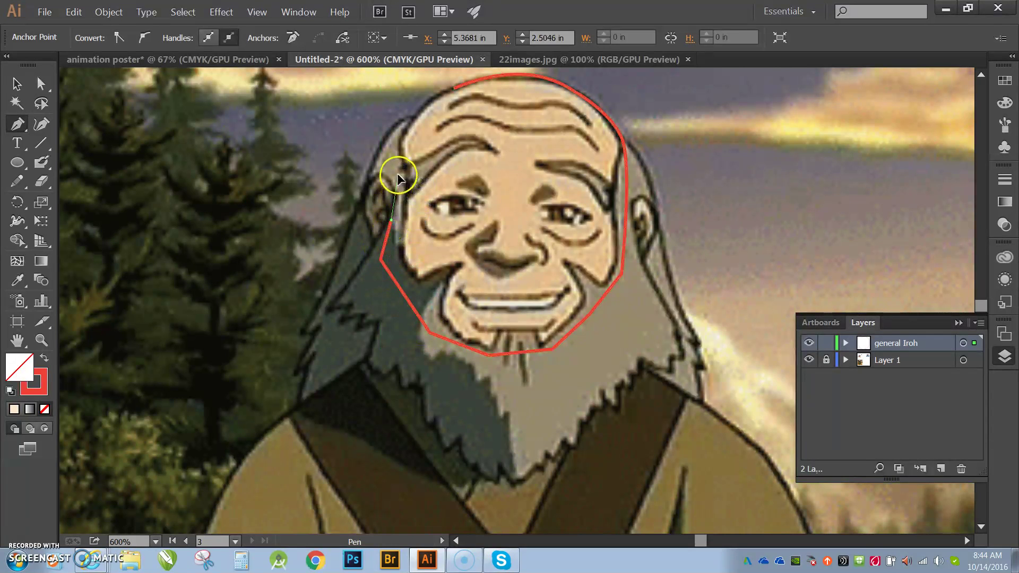
{"action": "left_click", "coordinate": [398, 176]}
{"action": "left_click", "coordinate": [395, 153]}
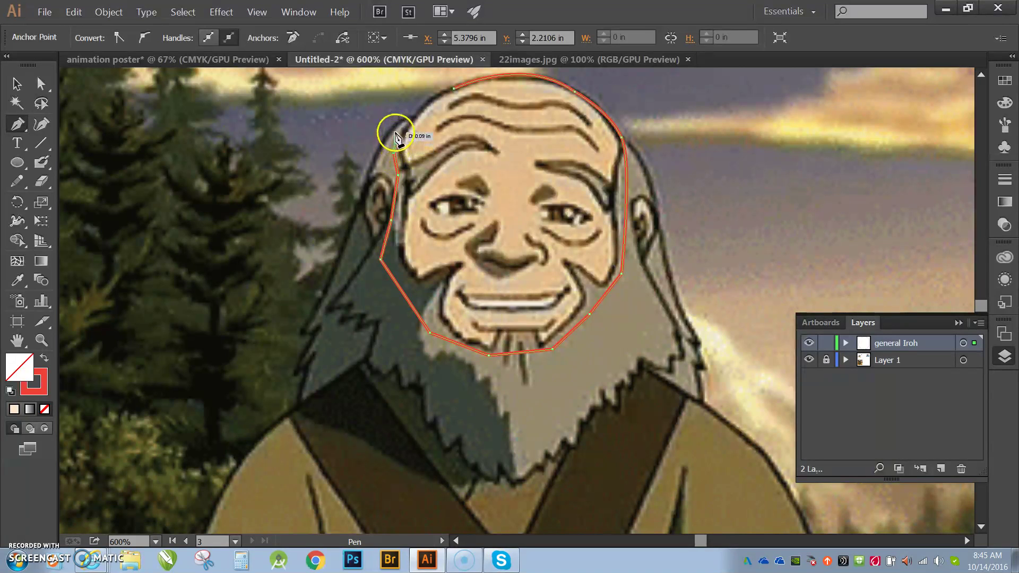
{"action": "left_click", "coordinate": [395, 131]}
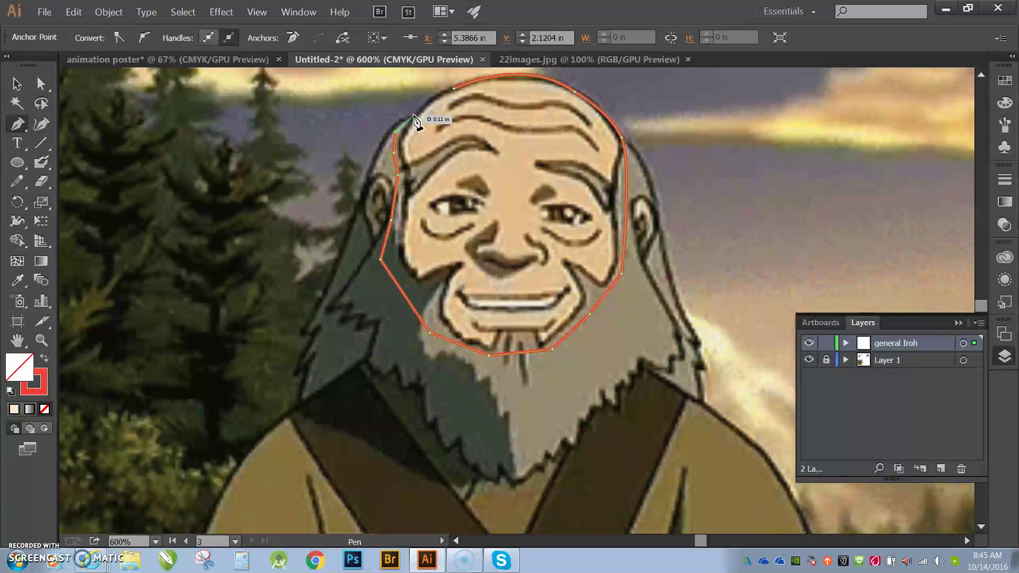
{"action": "left_click", "coordinate": [454, 89]}
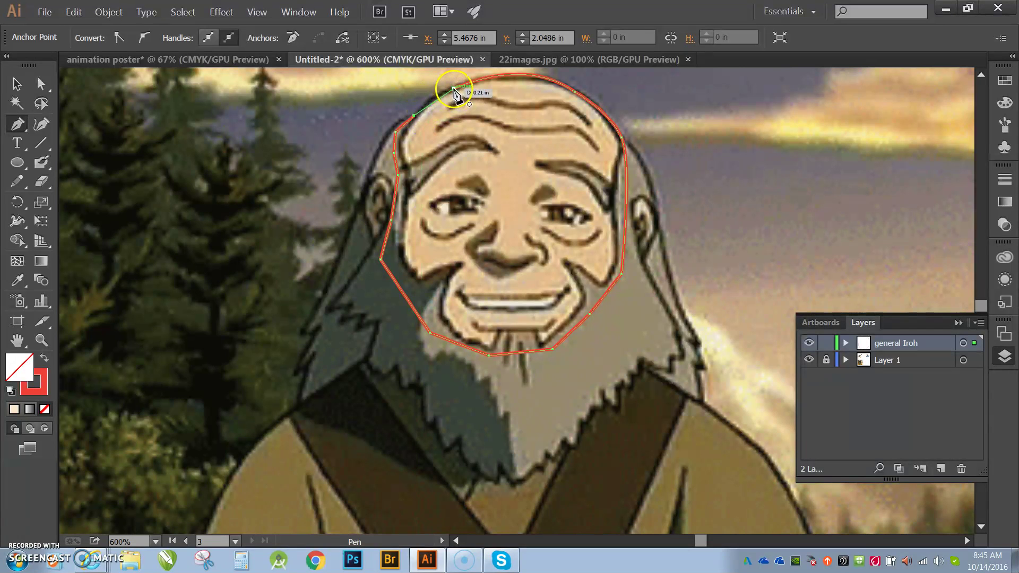
{"action": "left_click_drag", "start_coordinate": [458, 87], "coordinate": [472, 87]}
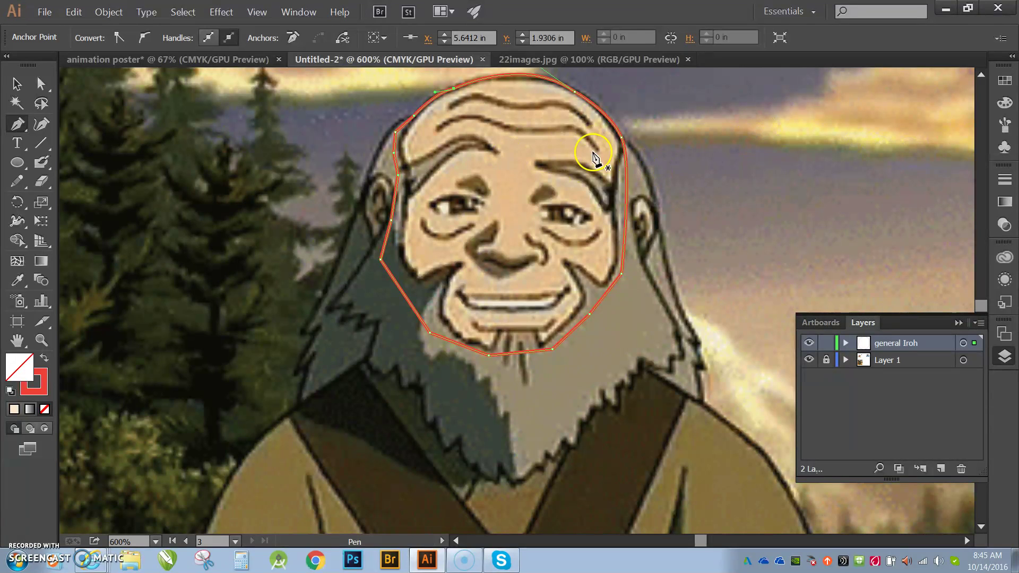
{"action": "key", "text": "v"}
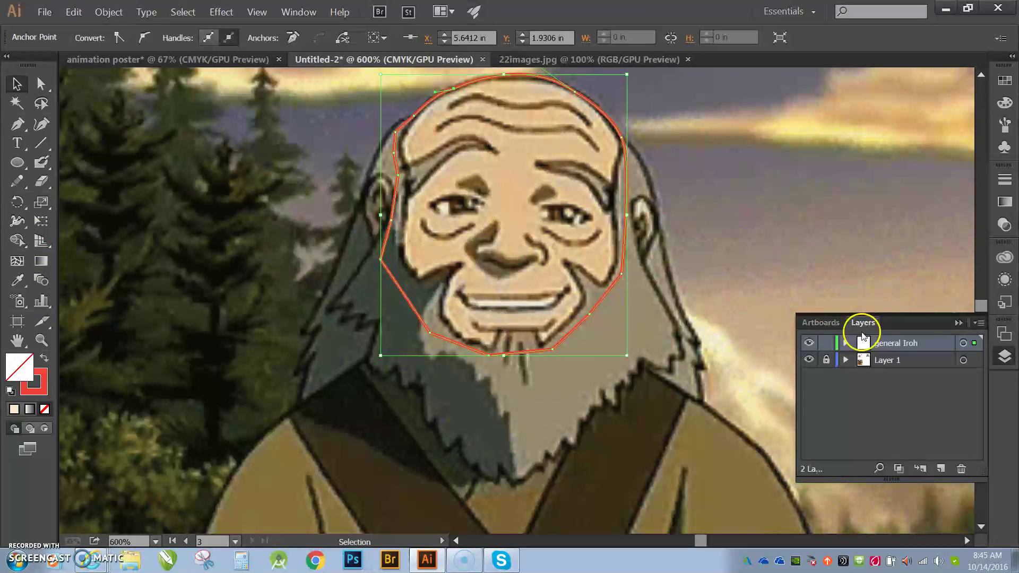
Fill the face outline with skin colour sampled from the reference using the Eyedropper
{"action": "left_click", "coordinate": [846, 343]}
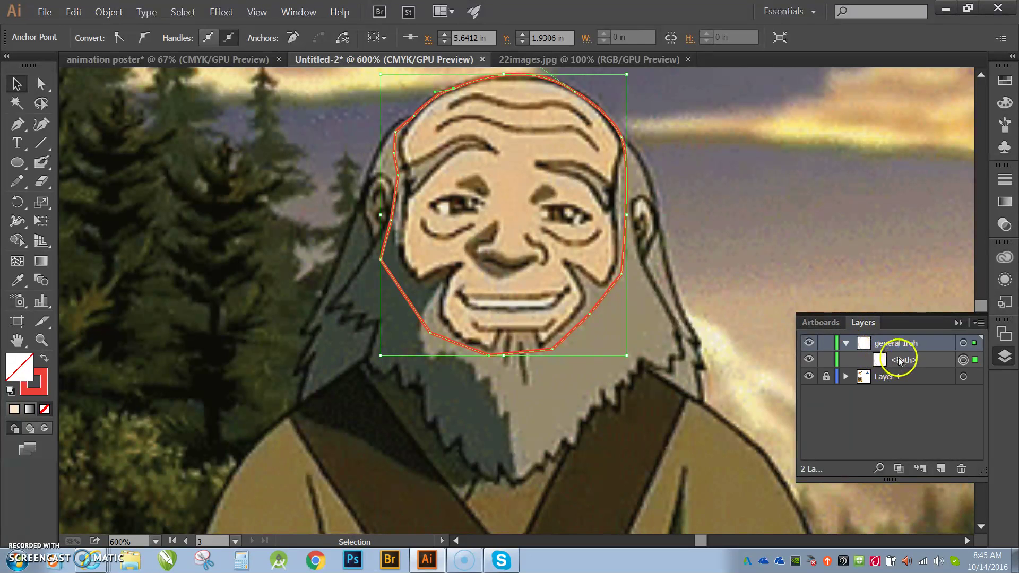
{"action": "left_click", "coordinate": [18, 280]}
{"action": "left_click", "coordinate": [496, 159]}
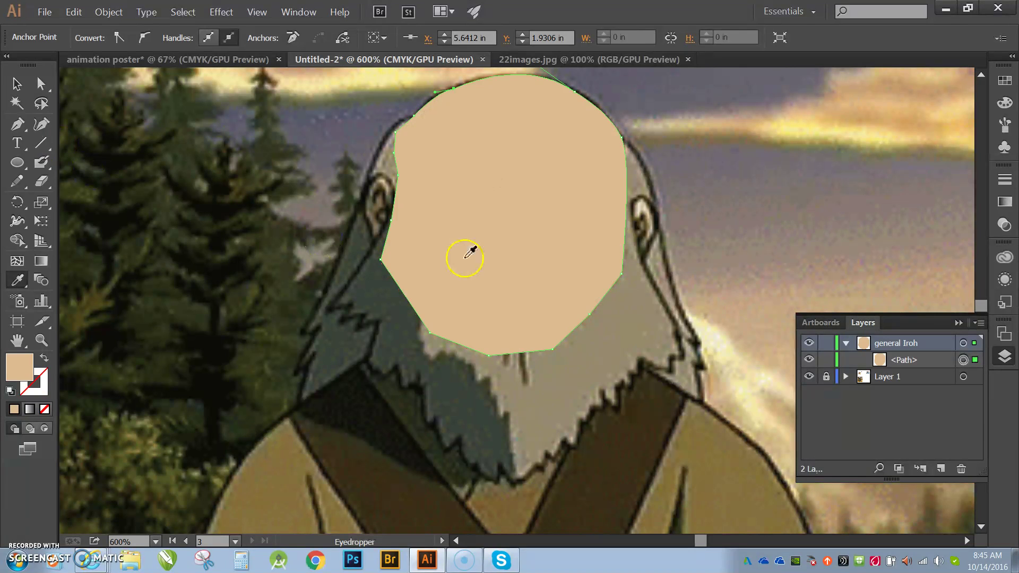
Rename the face path 'face iroh' in the Layers panel and hide it
{"action": "left_click", "coordinate": [909, 362]}
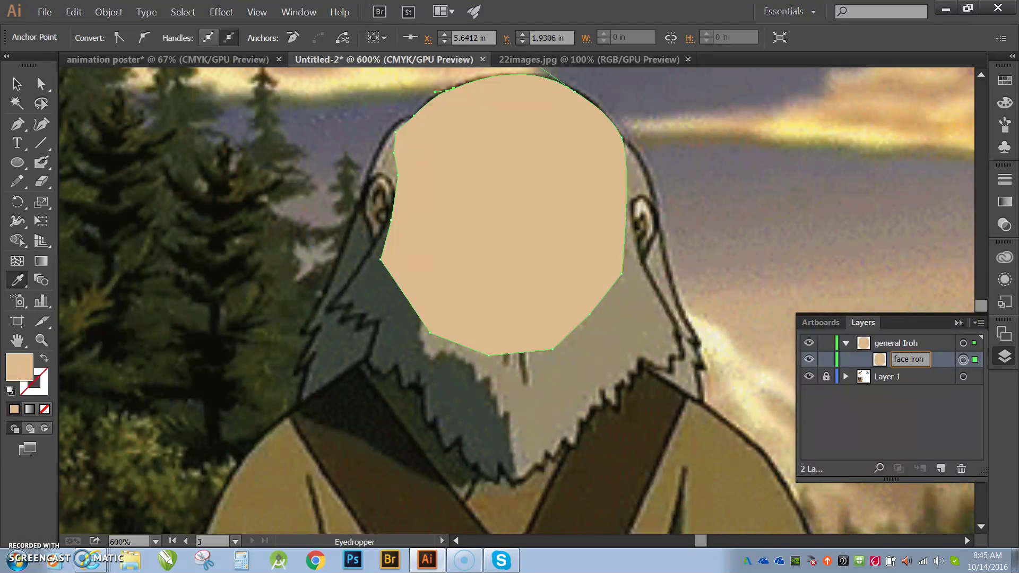
{"action": "left_click", "coordinate": [903, 432]}
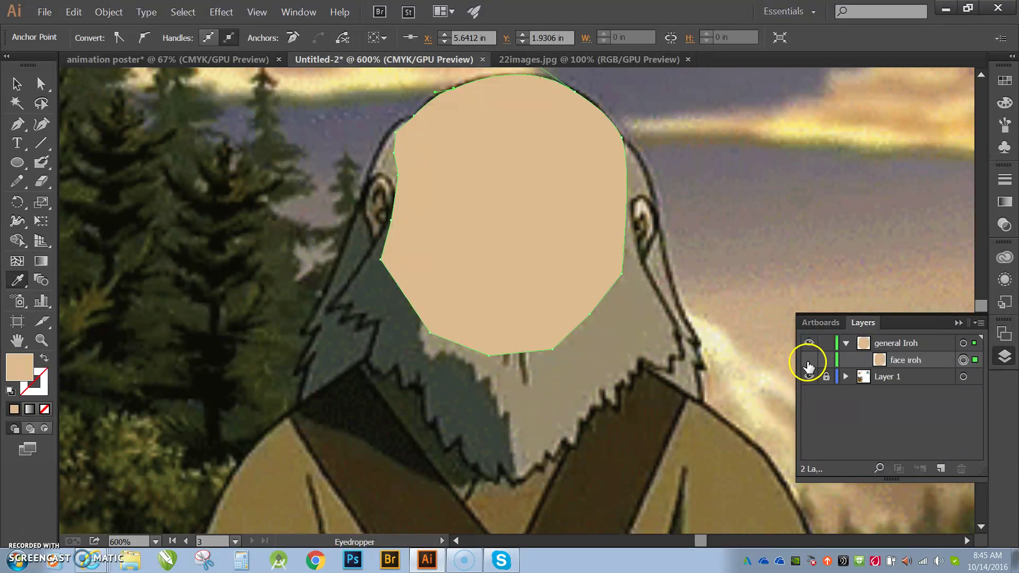
{"action": "left_click", "coordinate": [808, 361]}
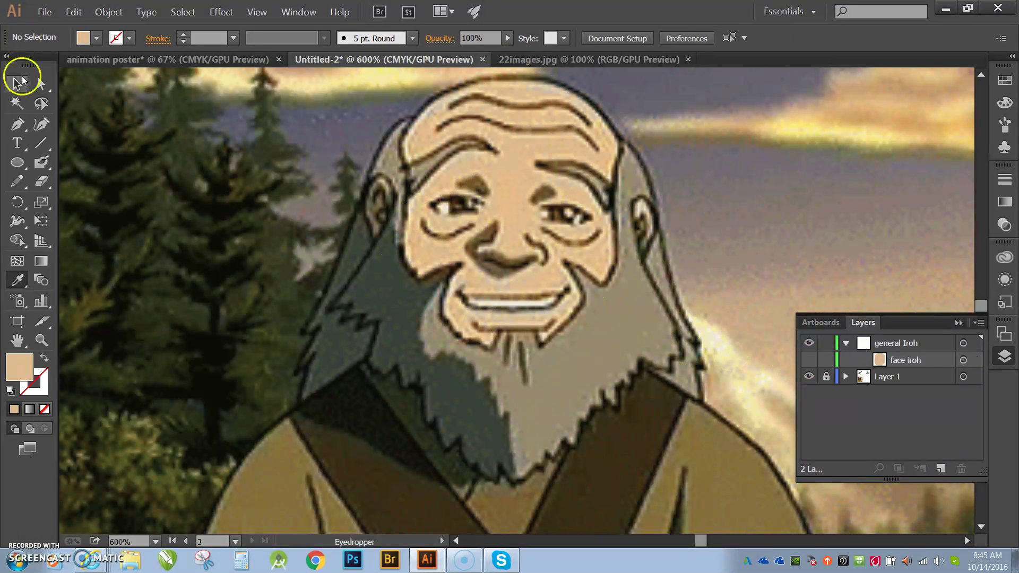
Draw a new curved pen path from the top right of the head down to the cheek
{"action": "left_click", "coordinate": [18, 123]}
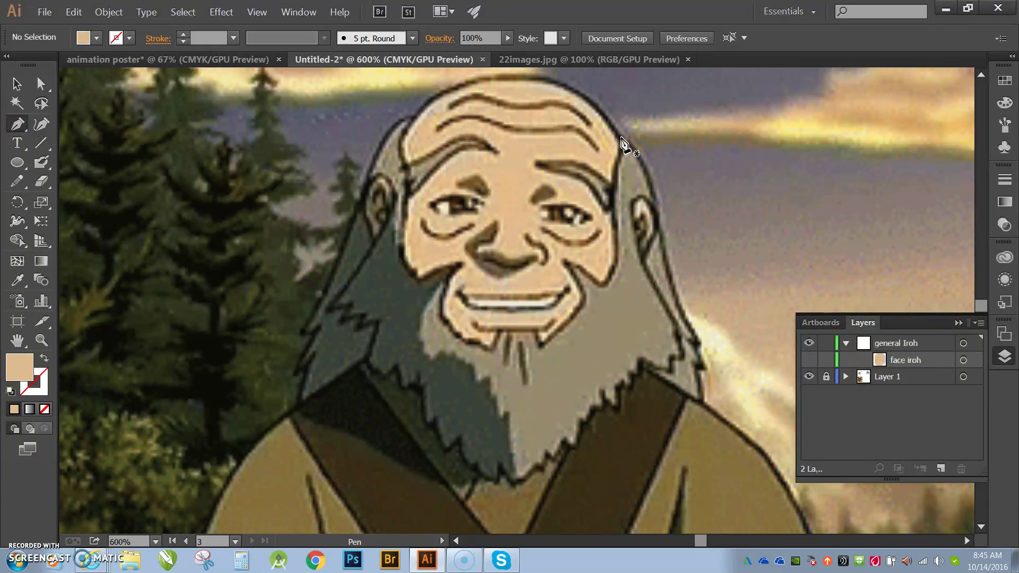
{"action": "left_click", "coordinate": [622, 140]}
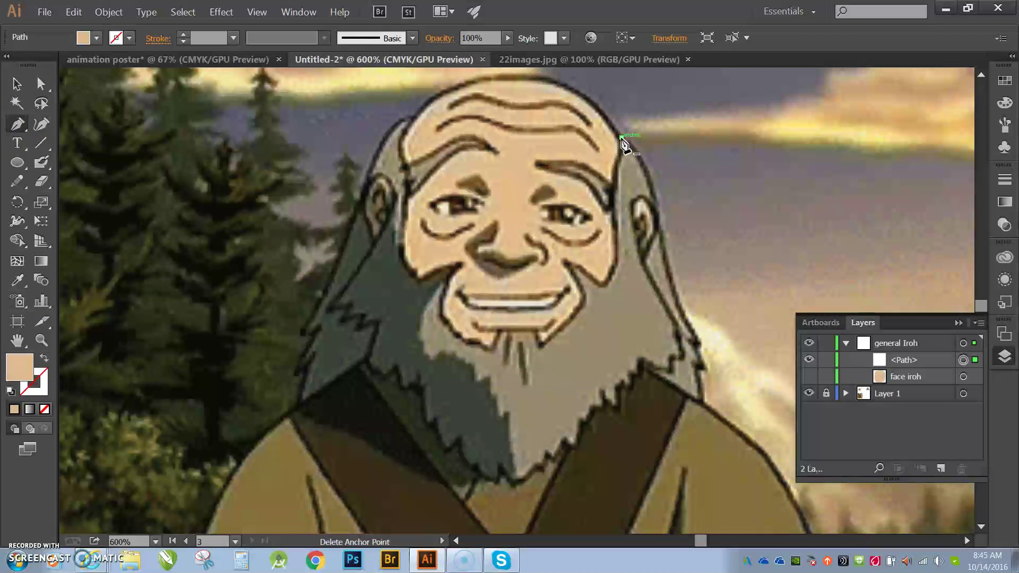
{"action": "left_click_drag", "start_coordinate": [616, 164], "coordinate": [621, 250]}
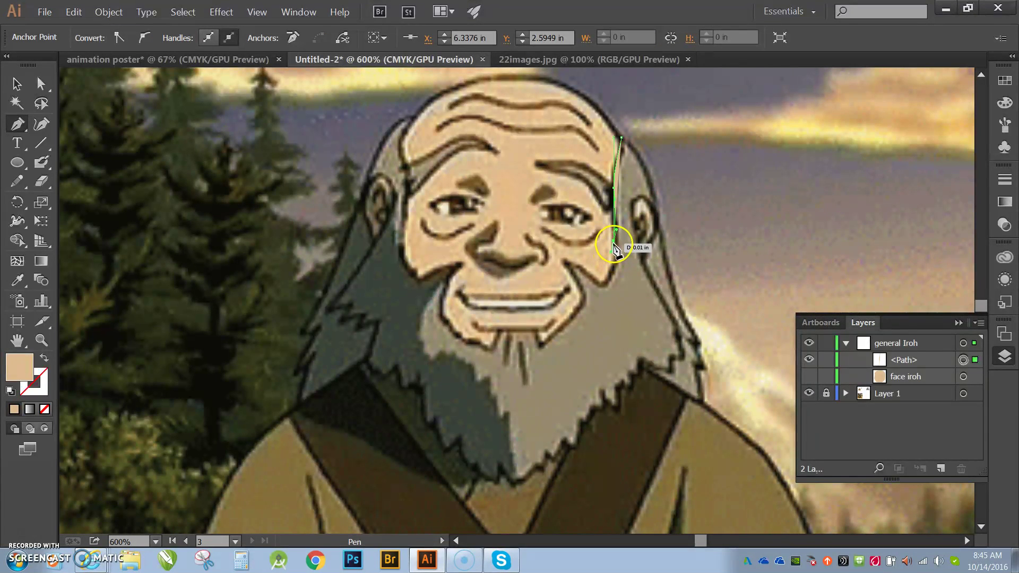
{"action": "left_click_drag", "start_coordinate": [586, 243], "coordinate": [635, 271]}
{"action": "left_click_drag", "start_coordinate": [535, 236], "coordinate": [621, 246]}
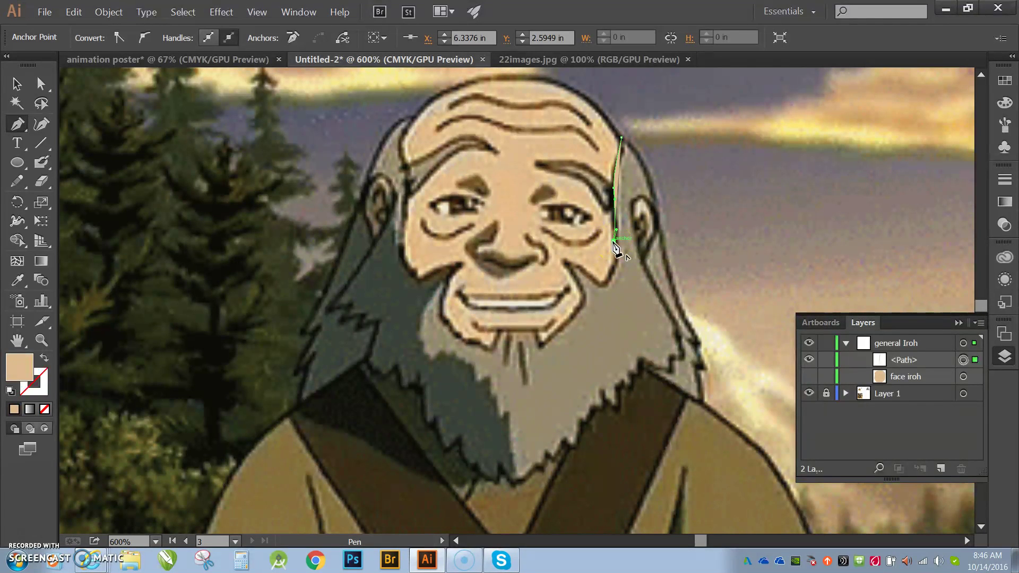
{"action": "left_click_drag", "start_coordinate": [617, 275], "coordinate": [569, 263]}
{"action": "mouse_move", "coordinate": [569, 264]}
{"action": "left_mouse_down"}
{"action": "mouse_move", "coordinate": [575, 281]}
{"action": "mouse_move", "coordinate": [605, 298]}
{"action": "mouse_move", "coordinate": [587, 268]}
{"action": "mouse_move", "coordinate": [596, 250]}
{"action": "mouse_move", "coordinate": [573, 257]}
{"action": "left_mouse_up"}
Set the new path to no fill with a red stroke
{"action": "key", "text": "v"}
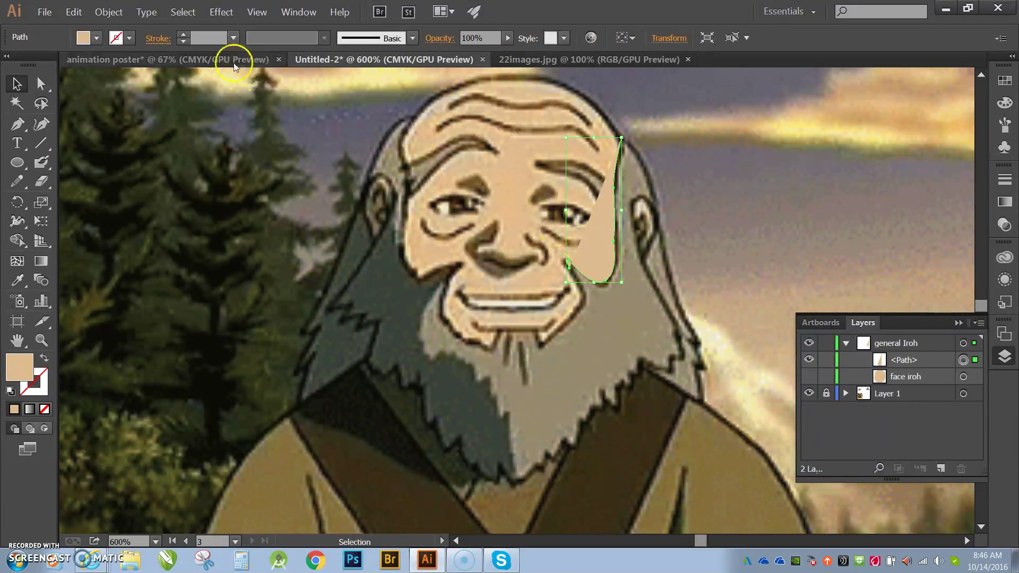
{"action": "left_click", "coordinate": [84, 39]}
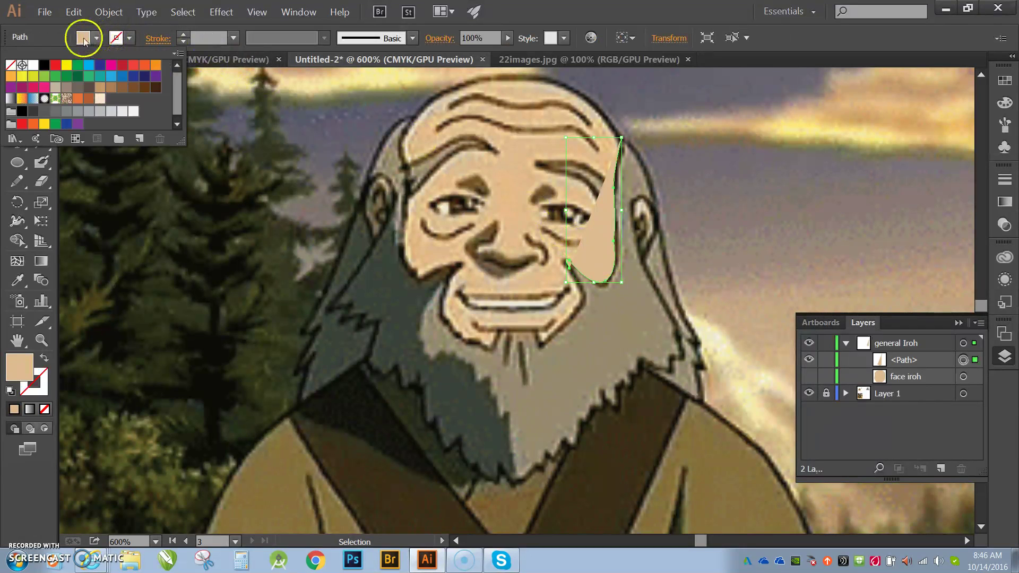
{"action": "left_click", "coordinate": [10, 66]}
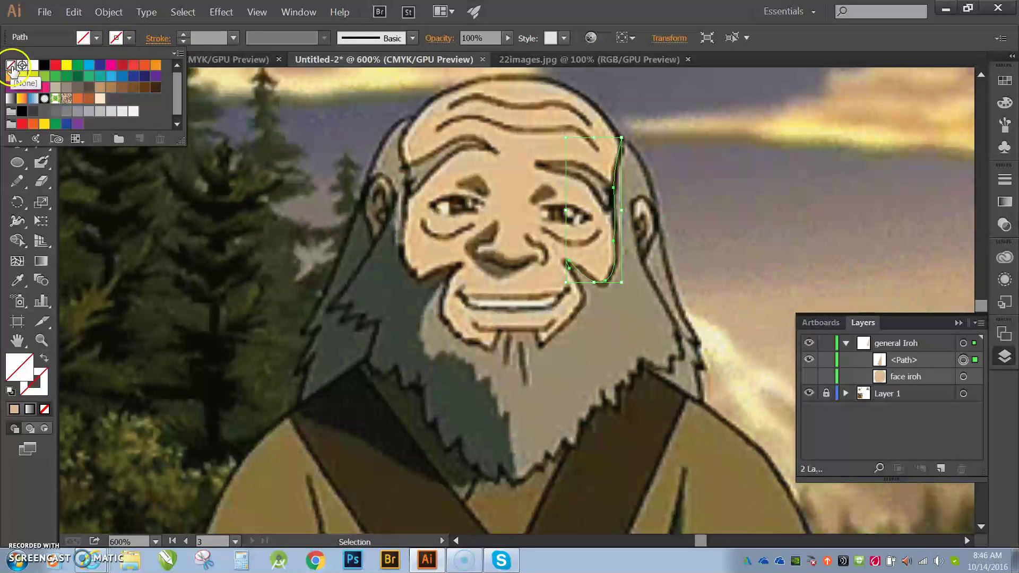
{"action": "left_click", "coordinate": [129, 40]}
{"action": "left_click", "coordinate": [129, 38]}
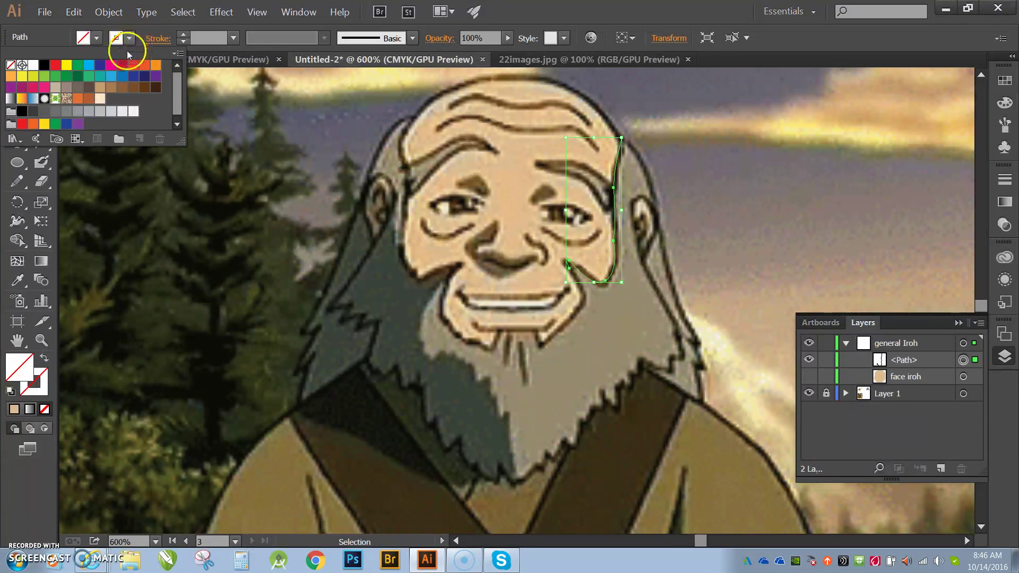
{"action": "left_click", "coordinate": [133, 66]}
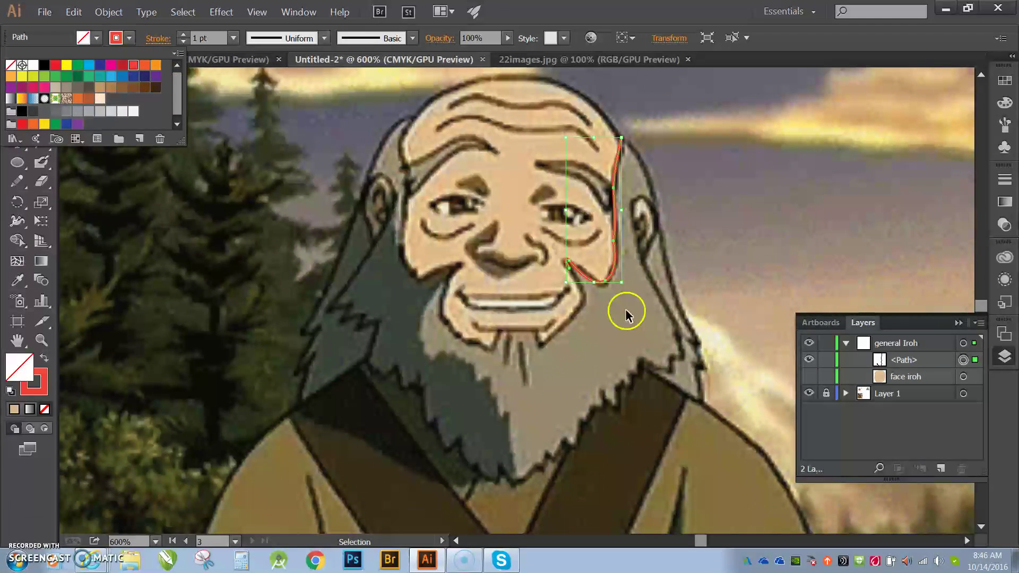
{"action": "key", "text": "Escape"}
Continue the red path from its lower end, under the mouth, and up the left cheek
{"action": "key", "text": "p"}
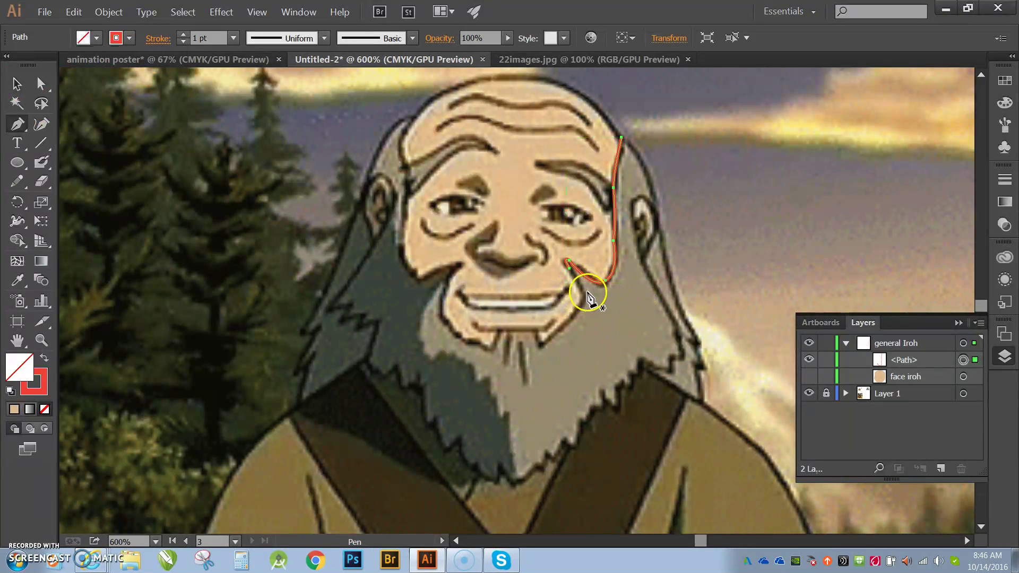
{"action": "left_click", "coordinate": [570, 270]}
{"action": "left_click_drag", "start_coordinate": [572, 276], "coordinate": [568, 332]}
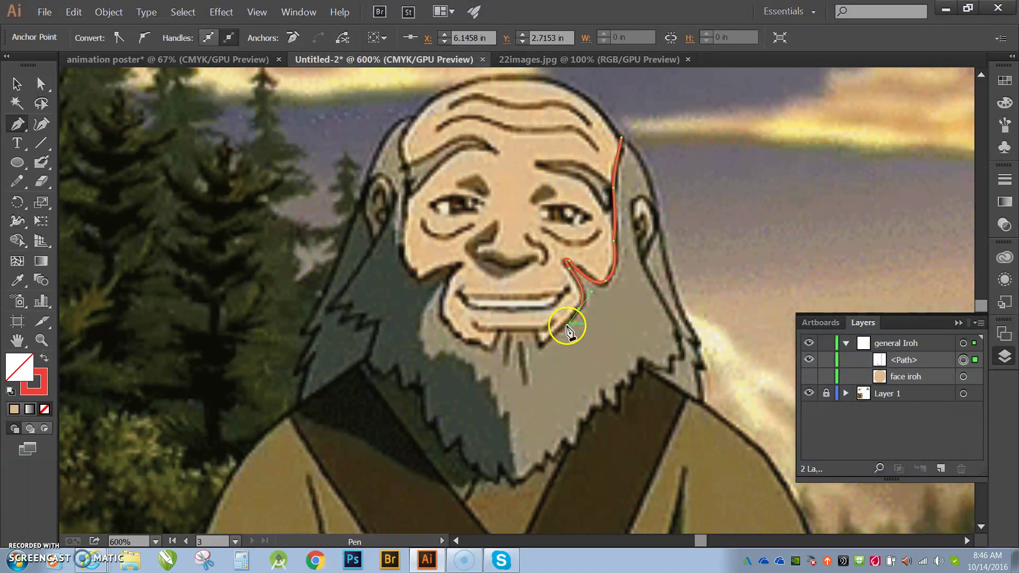
{"action": "left_click", "coordinate": [542, 346]}
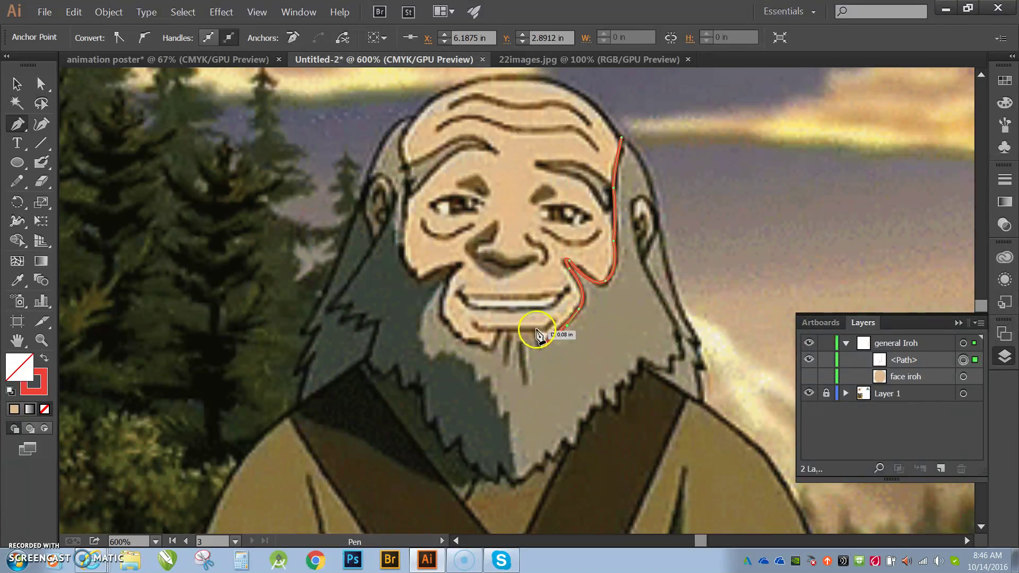
{"action": "left_click", "coordinate": [500, 331]}
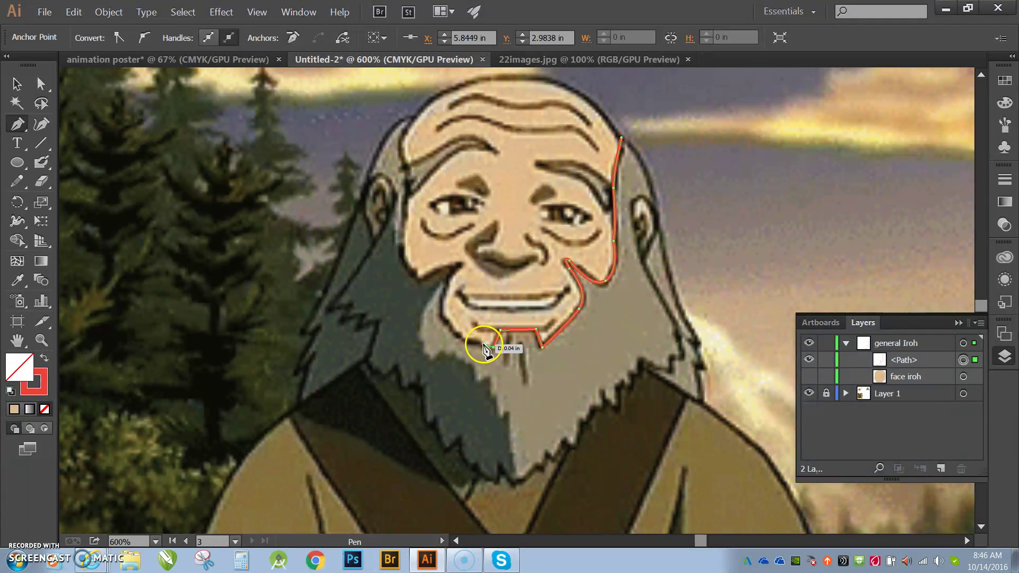
{"action": "left_click", "coordinate": [479, 340]}
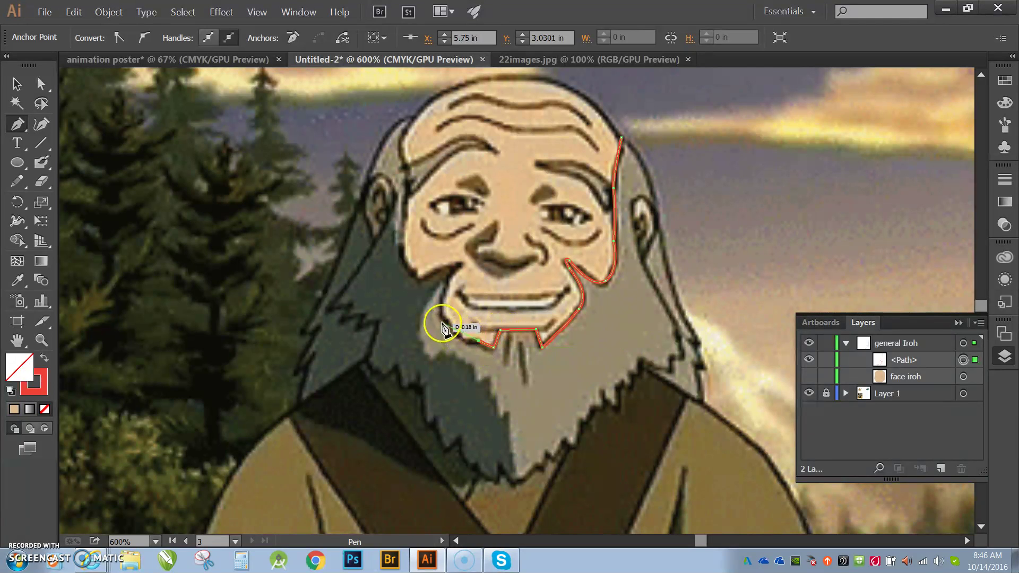
{"action": "left_click_drag", "start_coordinate": [441, 318], "coordinate": [439, 295]}
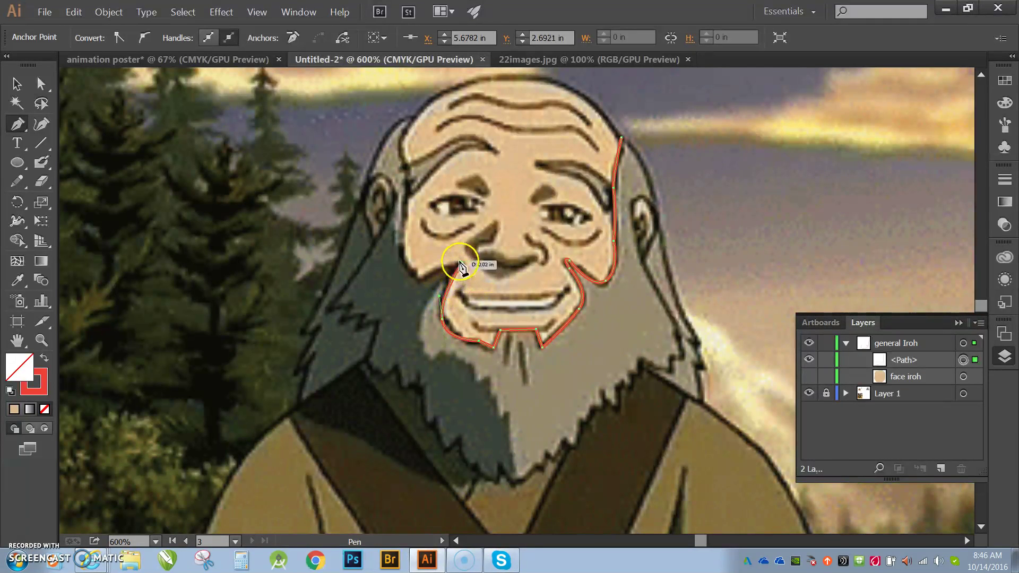
{"action": "left_click_drag", "start_coordinate": [442, 272], "coordinate": [413, 124]}
Extend the outline from the upper left of the head down the jagged lower beard edge to its bottom point
{"action": "left_click_drag", "start_coordinate": [415, 116], "coordinate": [365, 366]}
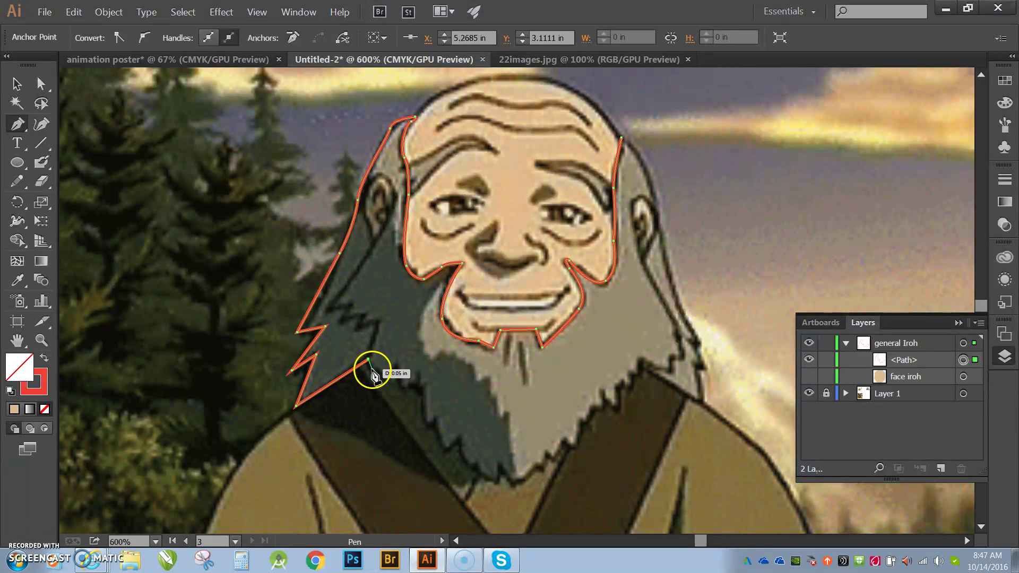
{"action": "left_click_drag", "start_coordinate": [376, 379], "coordinate": [553, 462]}
{"action": "left_click", "coordinate": [399, 384]}
{"action": "left_click", "coordinate": [425, 423]}
{"action": "left_click", "coordinate": [447, 450]}
{"action": "left_click", "coordinate": [500, 462]}
Trace up the right beard edge to its tip, then up the right side of the hair toward the ear
{"action": "left_click", "coordinate": [564, 438]}
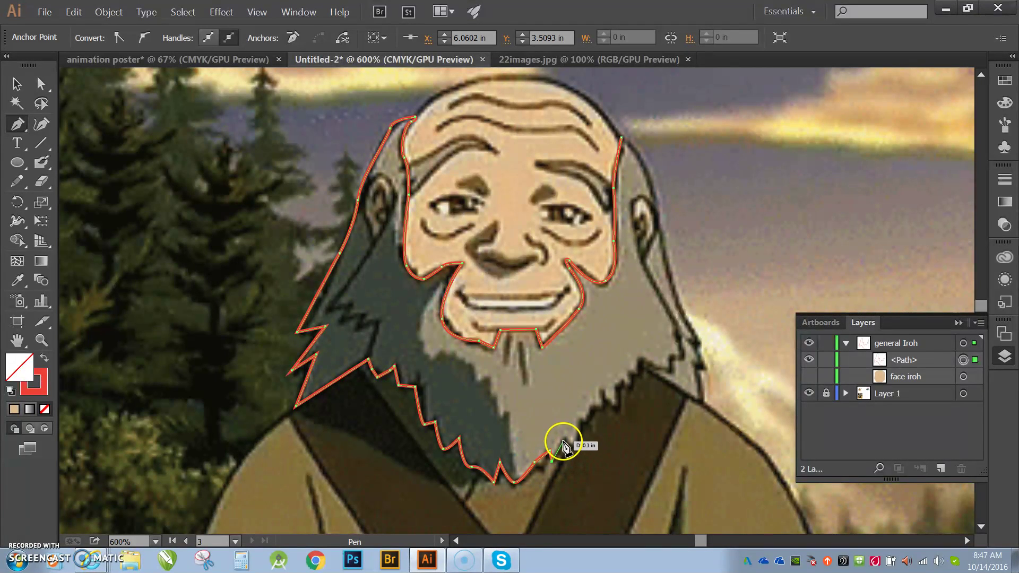
{"action": "left_click", "coordinate": [575, 448]}
{"action": "left_click", "coordinate": [584, 416]}
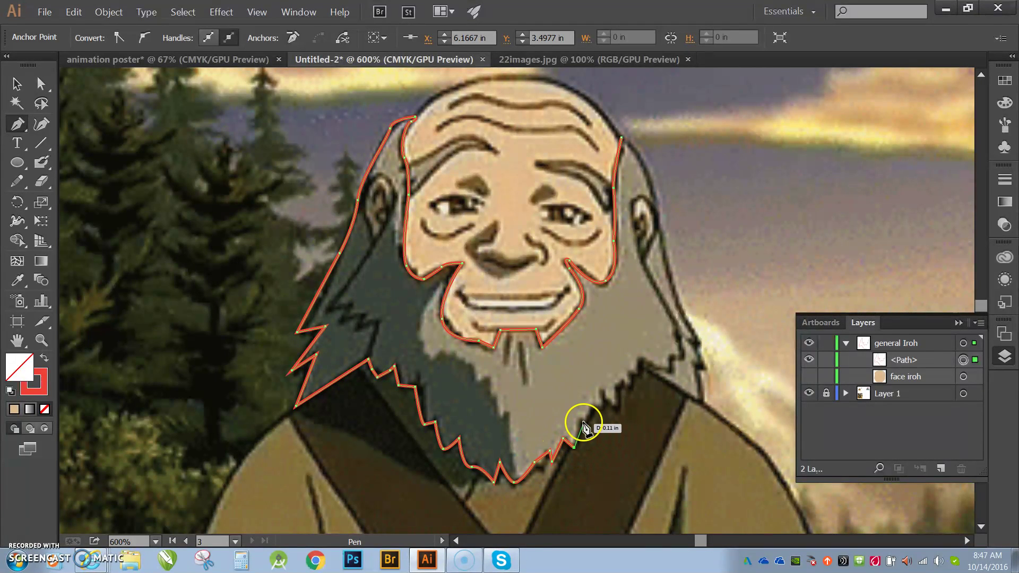
{"action": "left_click_drag", "start_coordinate": [598, 420], "coordinate": [699, 401]}
{"action": "left_click", "coordinate": [698, 396]}
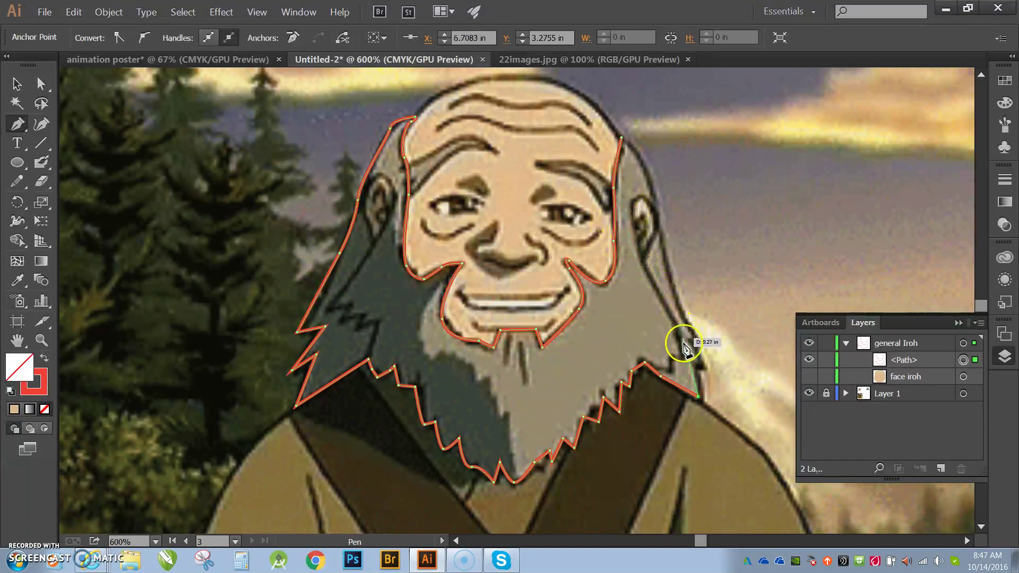
{"action": "left_click", "coordinate": [696, 365]}
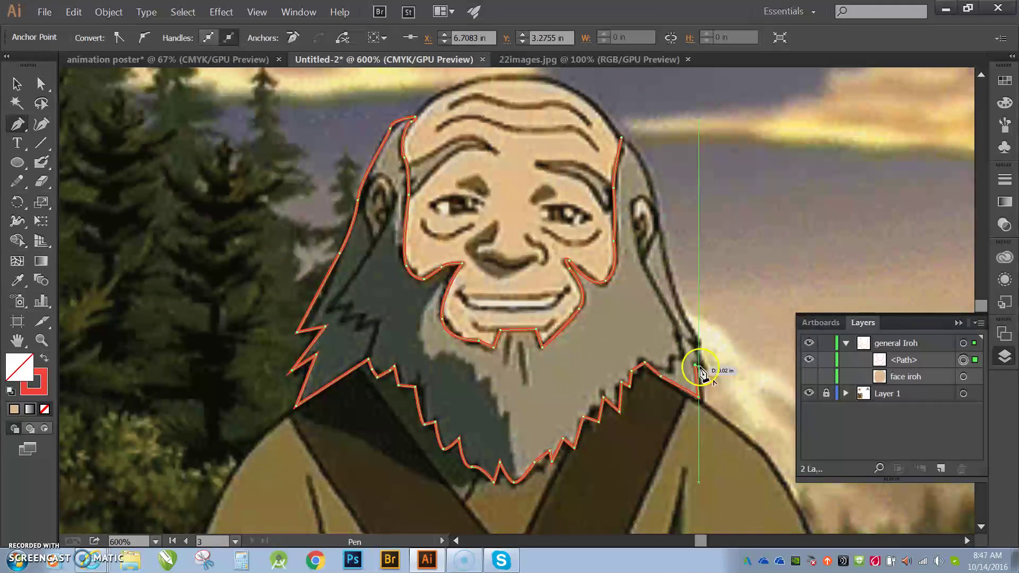
{"action": "left_click", "coordinate": [705, 365]}
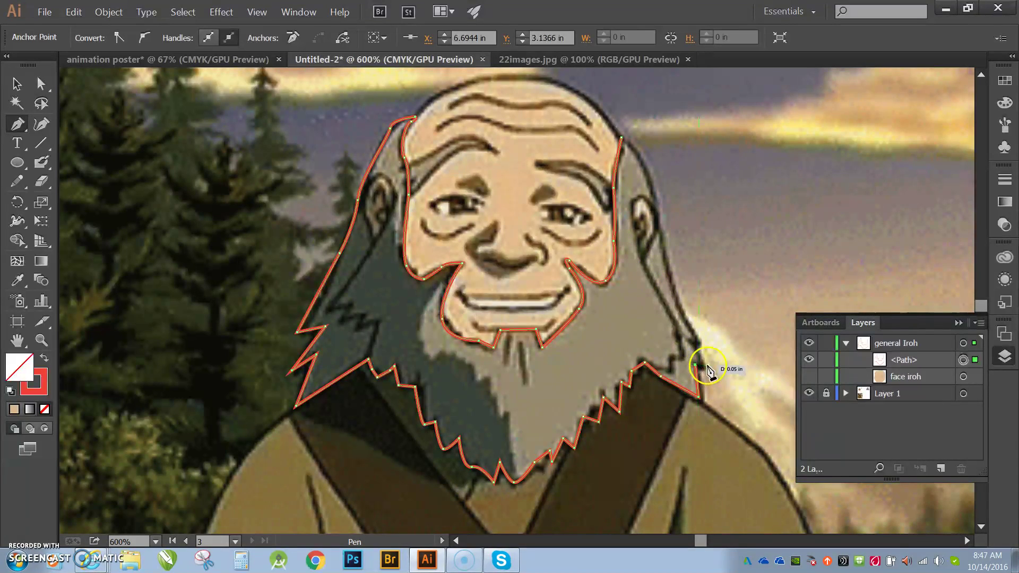
{"action": "left_click", "coordinate": [696, 343]}
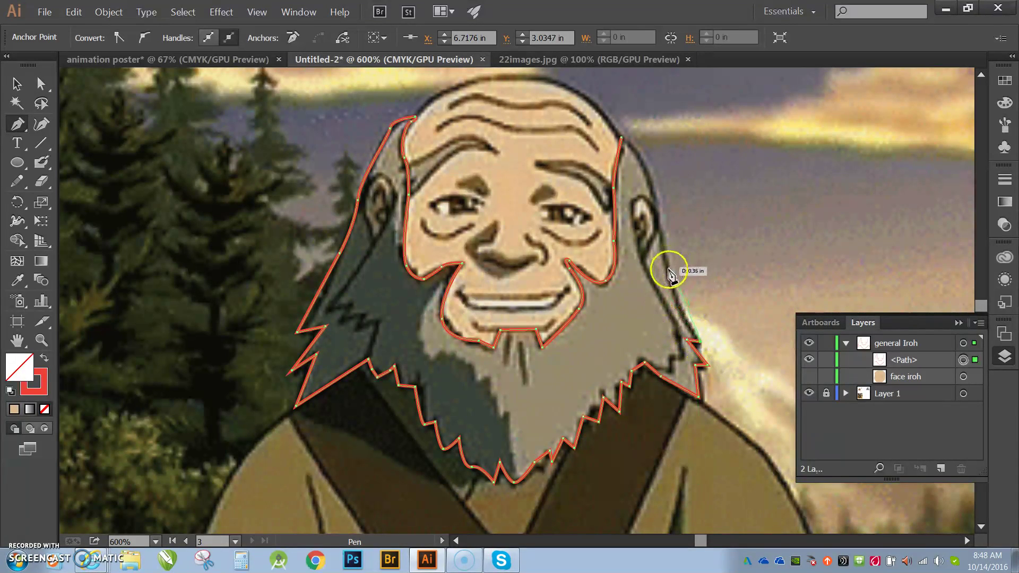
{"action": "left_click_drag", "start_coordinate": [669, 269], "coordinate": [666, 247]}
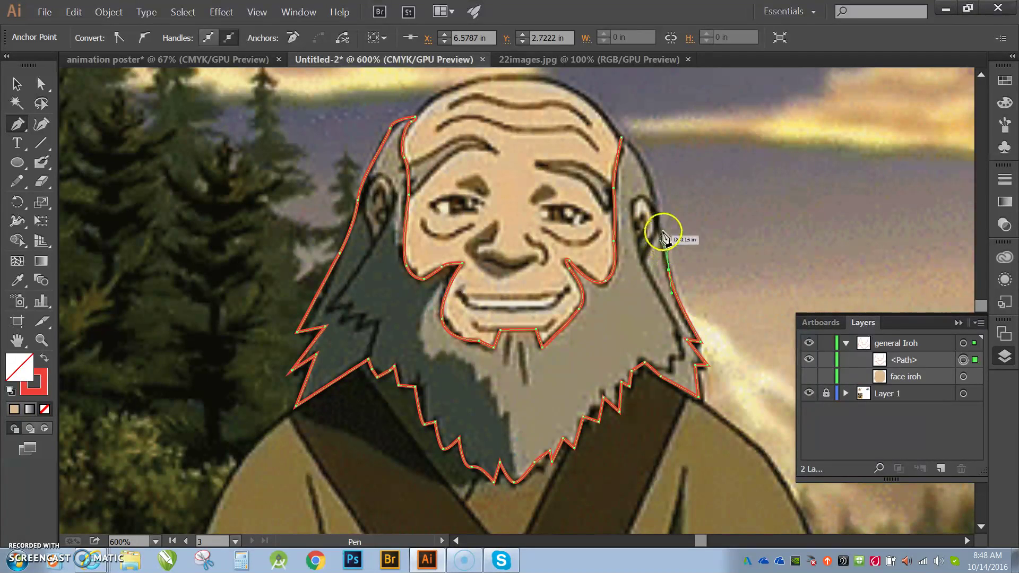
{"action": "left_click_drag", "start_coordinate": [650, 175], "coordinate": [624, 142]}
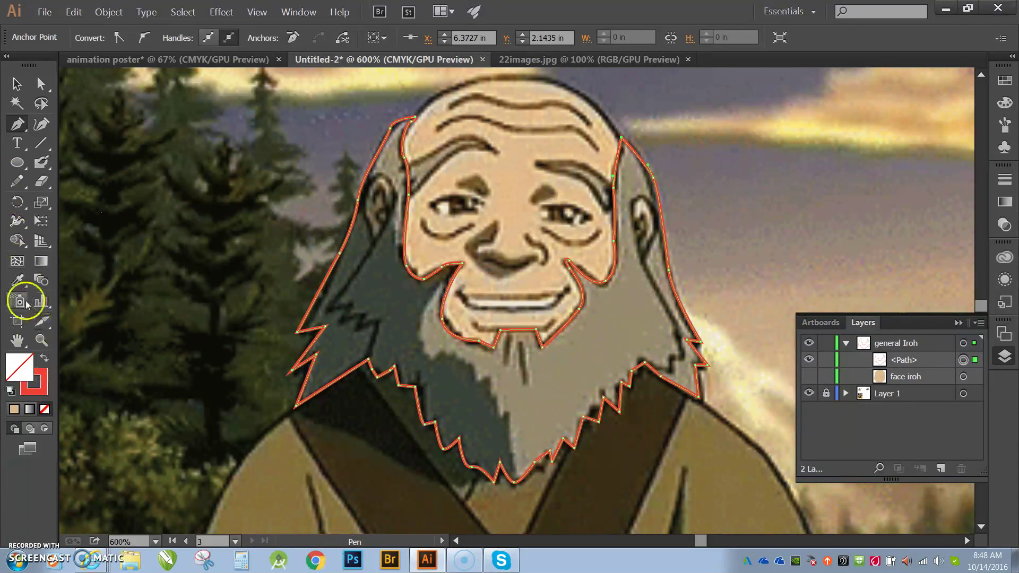
Fill the beard shape with the reference's dark green using the Eyedropper, then select it
{"action": "left_click", "coordinate": [17, 280]}
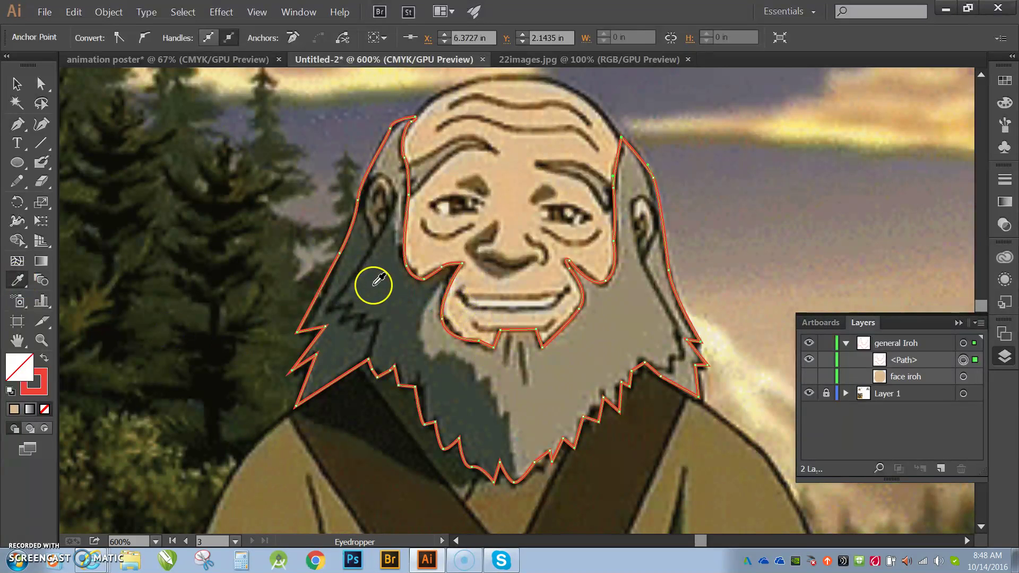
{"action": "left_click", "coordinate": [380, 281]}
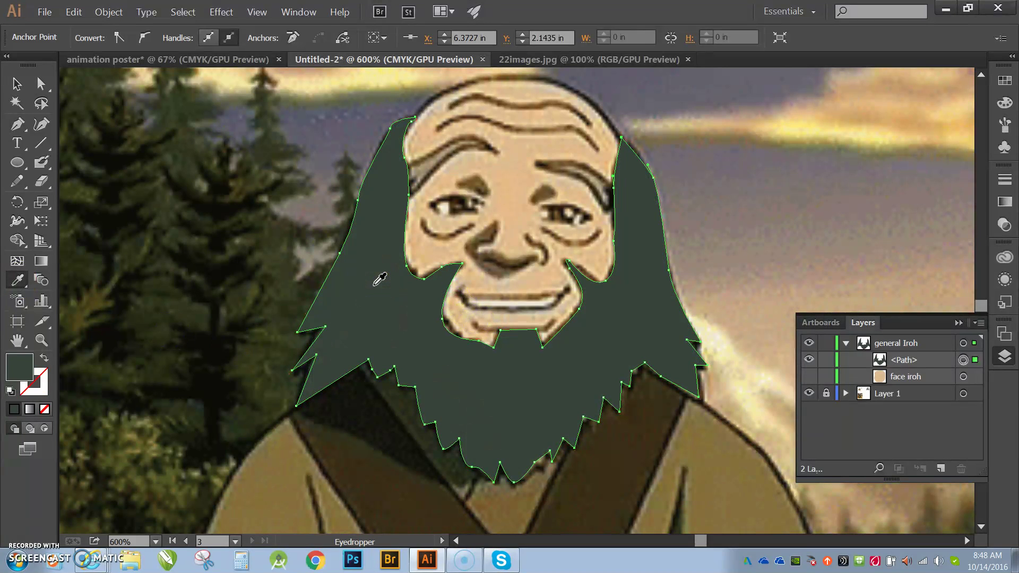
{"action": "left_click", "coordinate": [16, 84]}
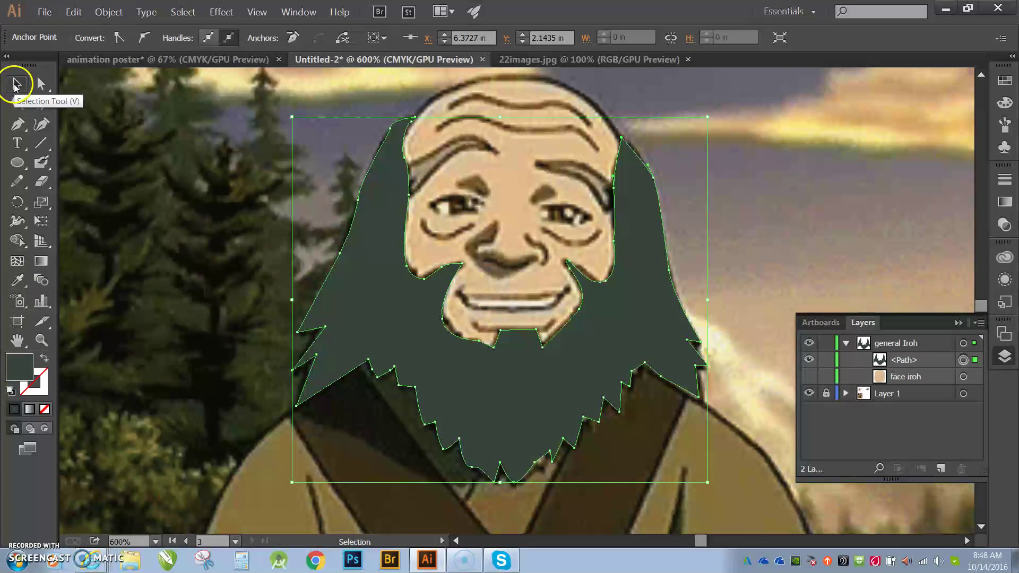
{"action": "left_click", "coordinate": [425, 363]}
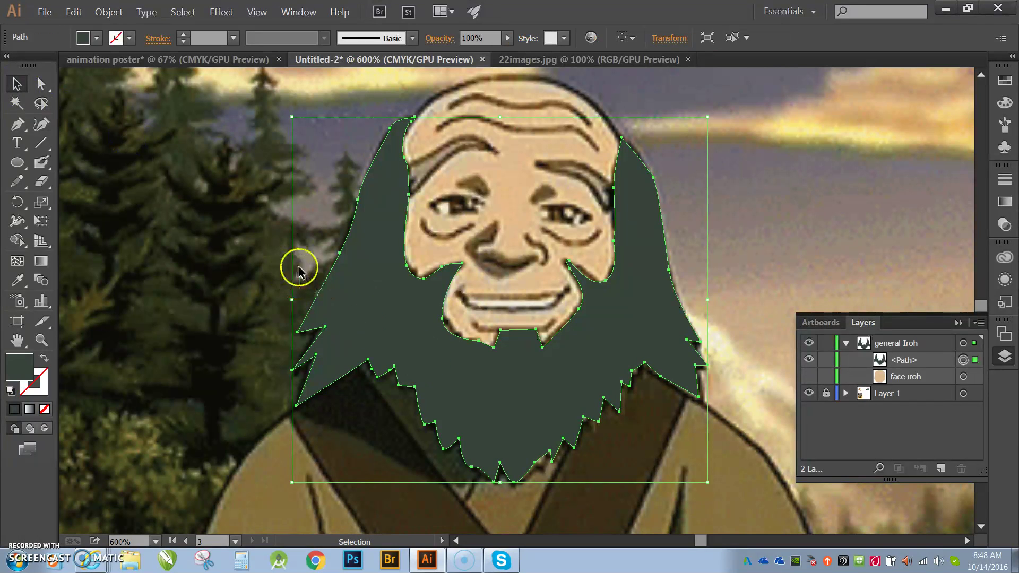
Save the dark green fill (C=71 M=54 Y=68 K=49) as a new swatch named 'general1'
{"action": "left_click", "coordinate": [97, 40]}
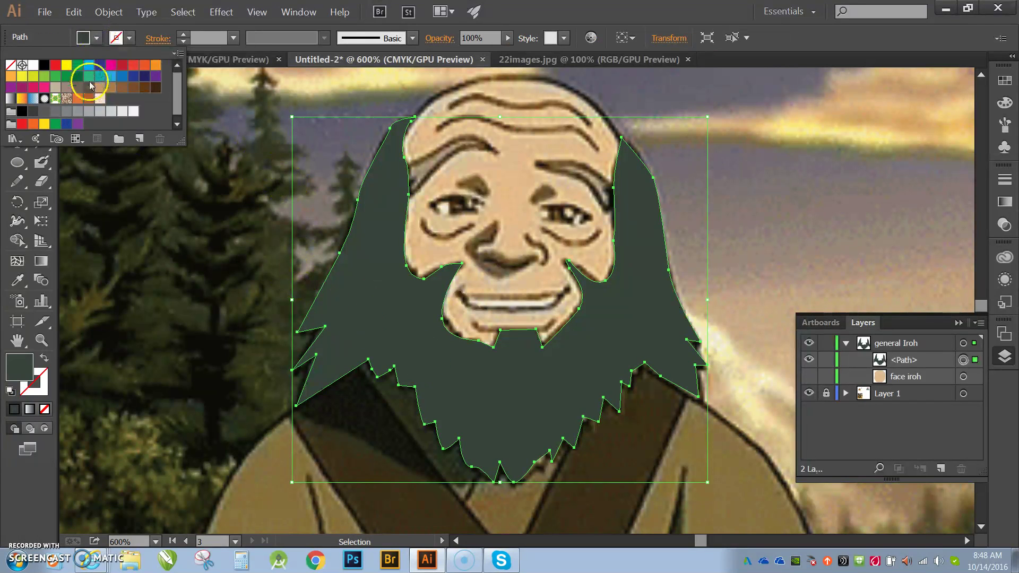
{"action": "left_click", "coordinate": [140, 139]}
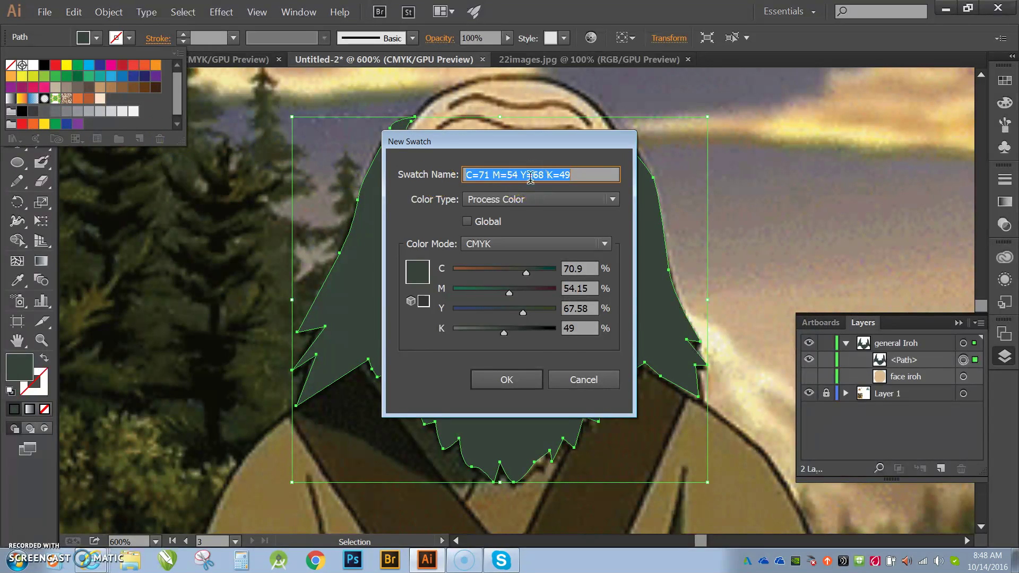
{"action": "type", "text": "general1"}
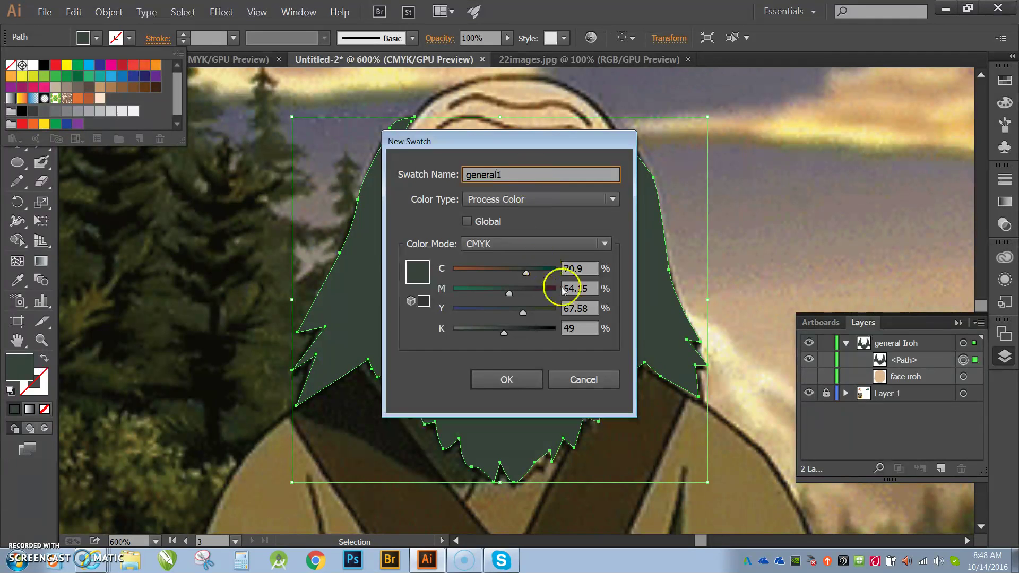
{"action": "left_click", "coordinate": [500, 378]}
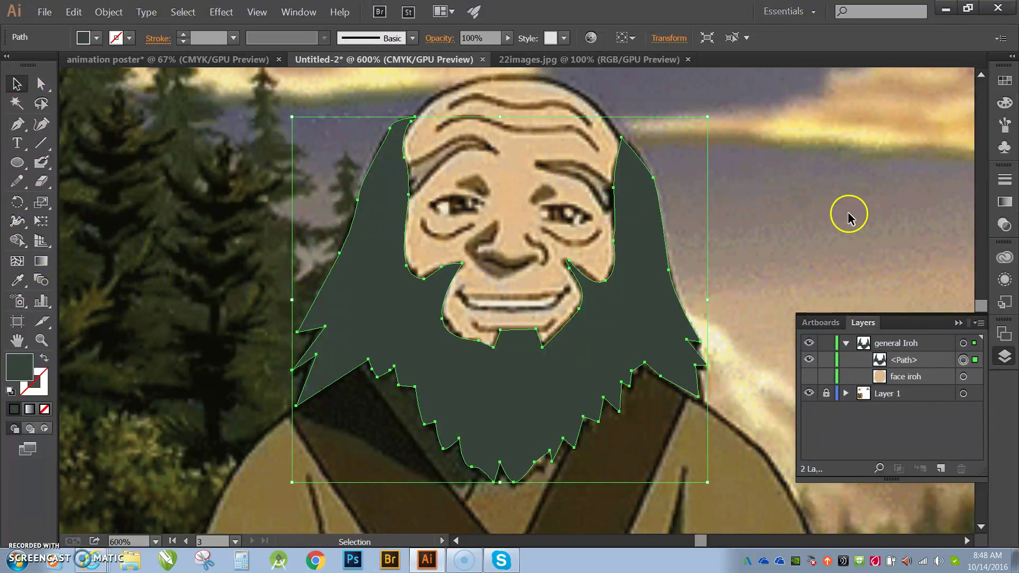
{"action": "key", "text": "Escape"}
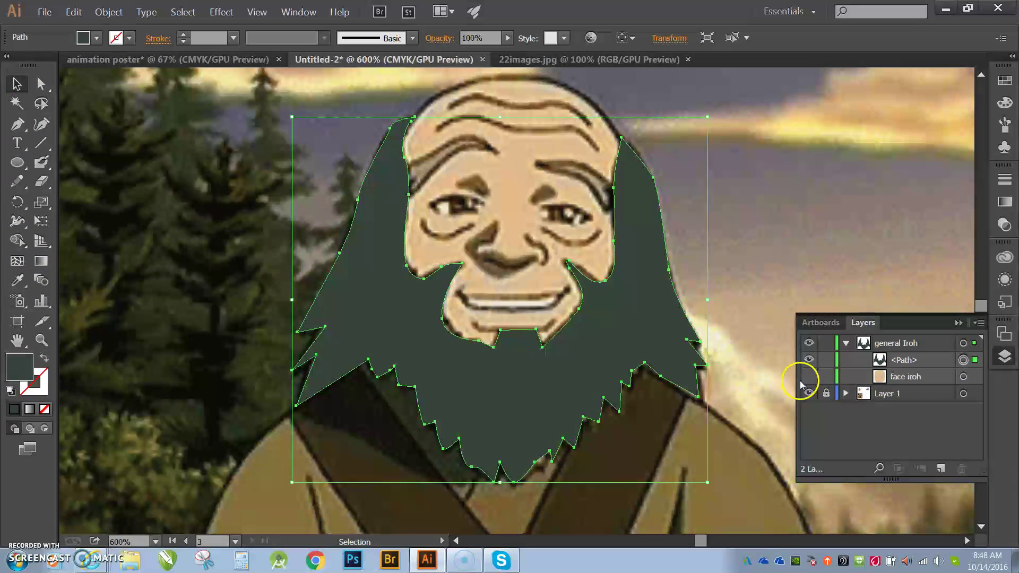
Sample the reference beard's light tan (C=41 M=40 Y=56 K=7) as swatch 'general2', then reshow the beard
{"action": "left_click", "coordinate": [809, 359]}
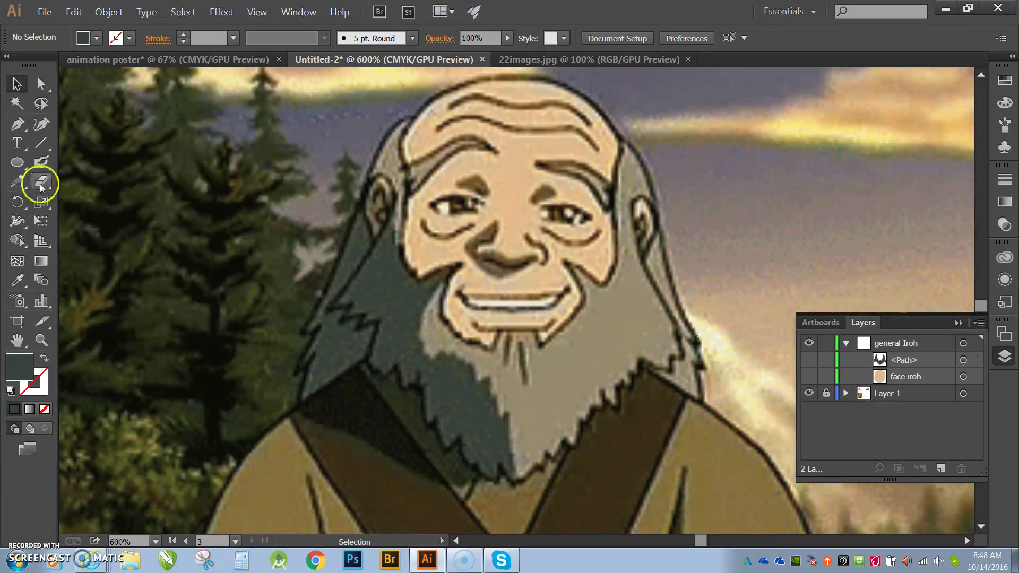
{"action": "left_click", "coordinate": [18, 285]}
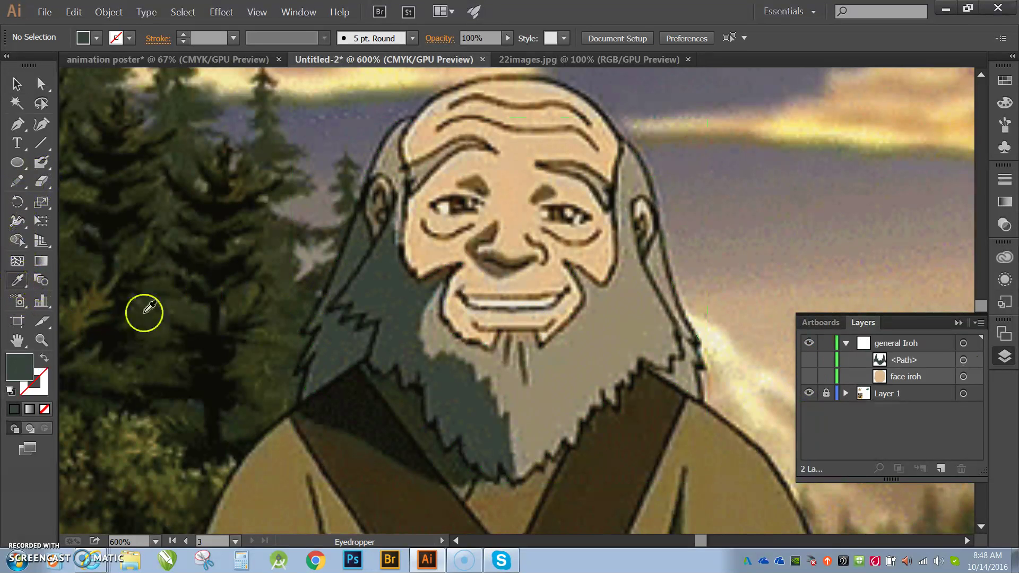
{"action": "left_click", "coordinate": [602, 334]}
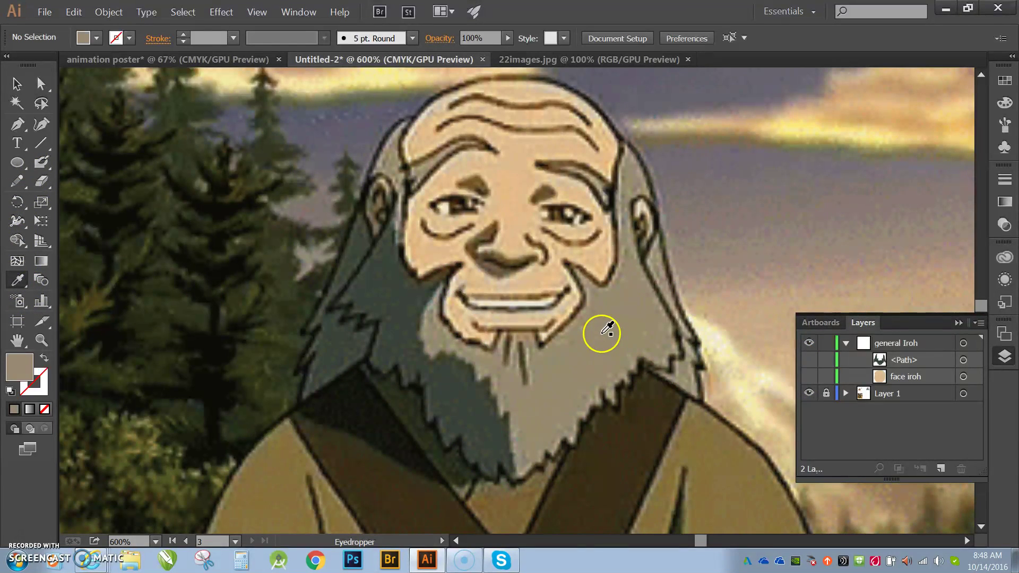
{"action": "left_click", "coordinate": [97, 39]}
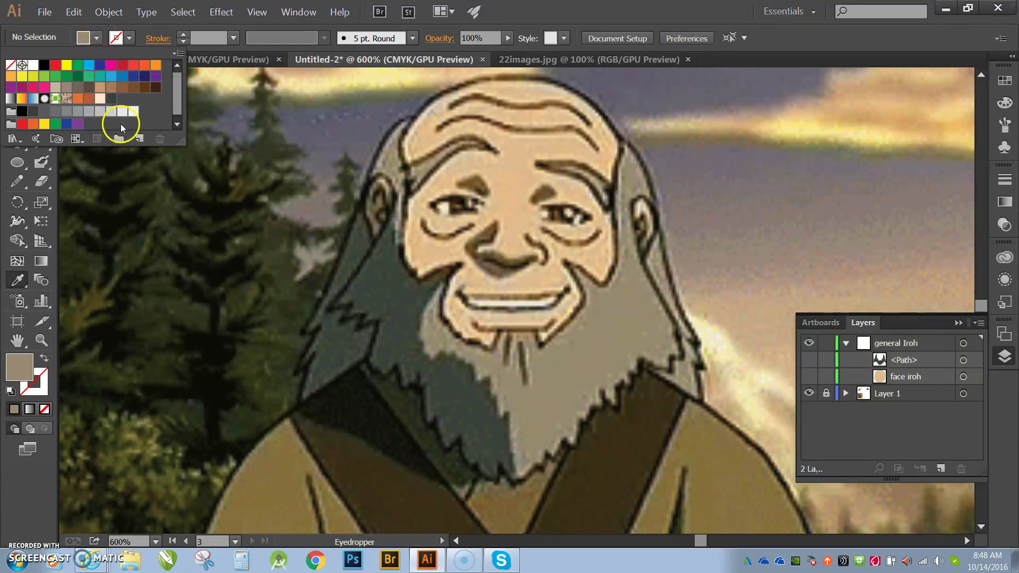
{"action": "left_click", "coordinate": [139, 139]}
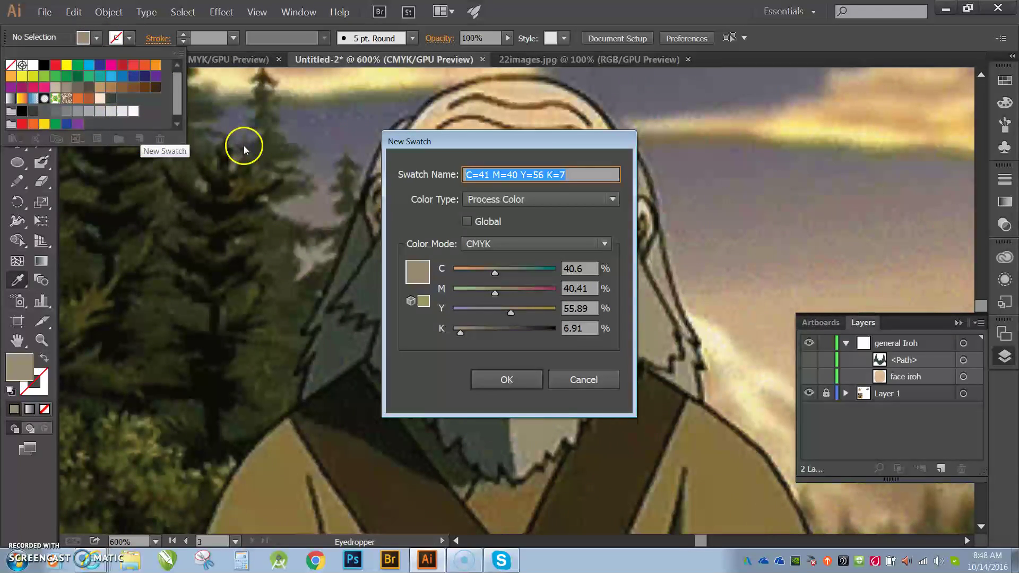
{"action": "type", "text": "ger"}
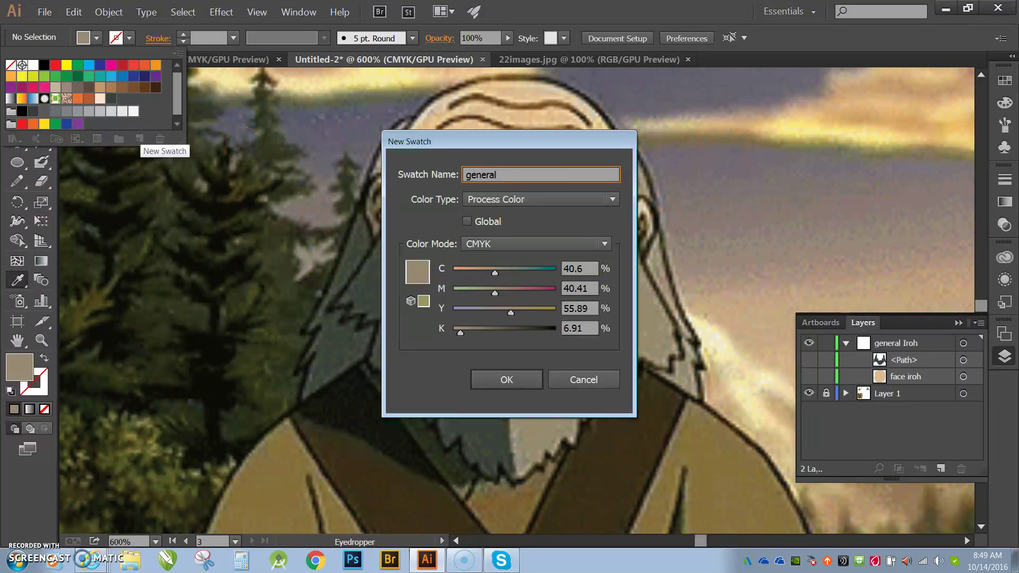
{"action": "left_click", "coordinate": [514, 381]}
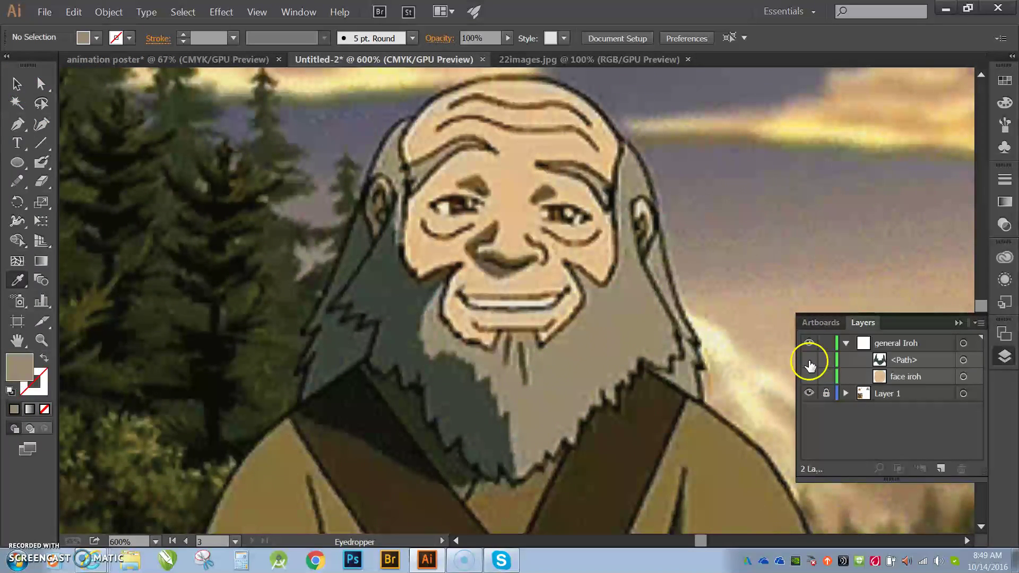
{"action": "left_click", "coordinate": [809, 361]}
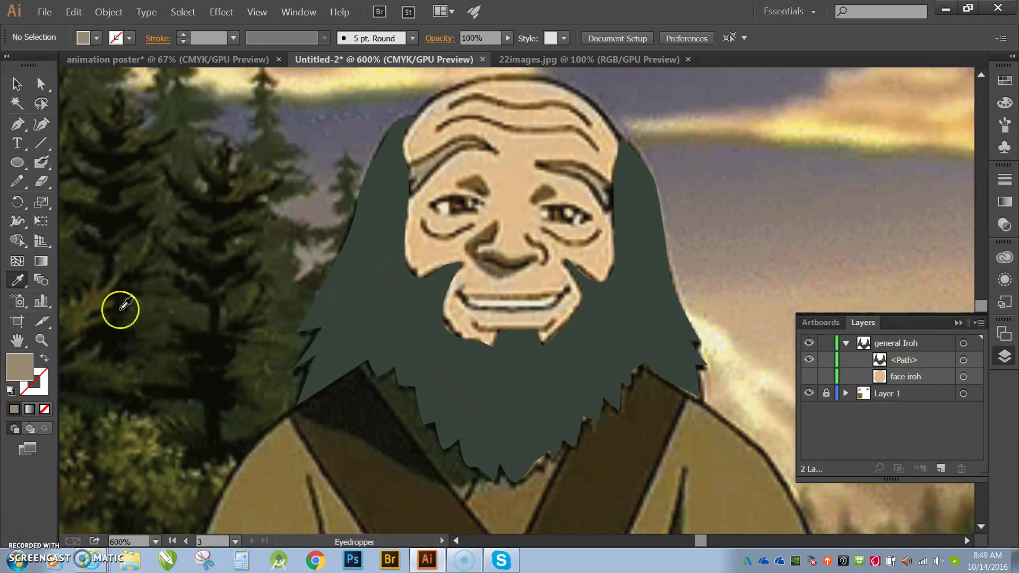
Apply a linear gradient fill to the selected beard shape
{"action": "key", "text": "v"}
{"action": "left_click", "coordinate": [424, 388]}
{"action": "left_click", "coordinate": [430, 387]}
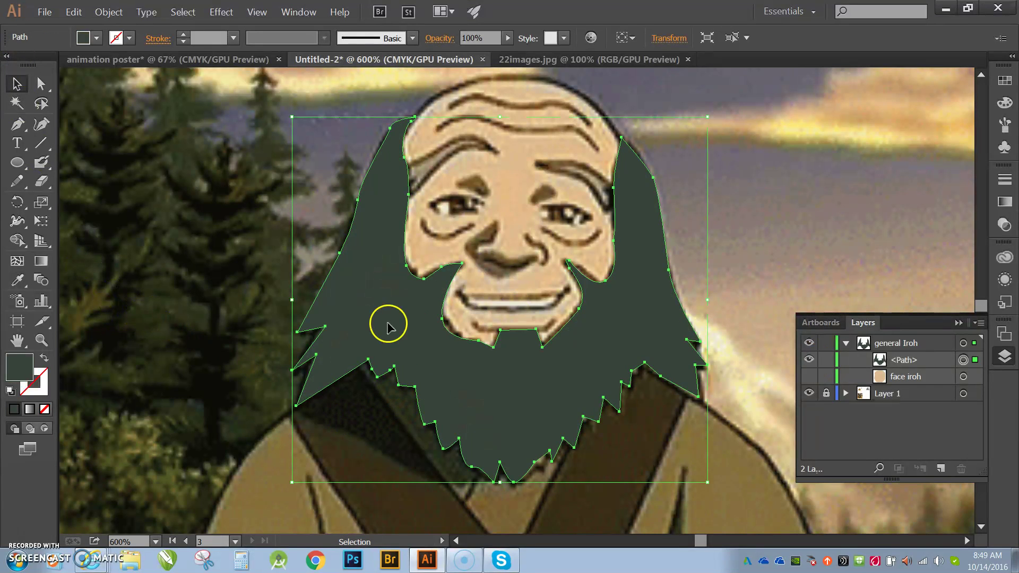
{"action": "left_click", "coordinate": [1004, 202]}
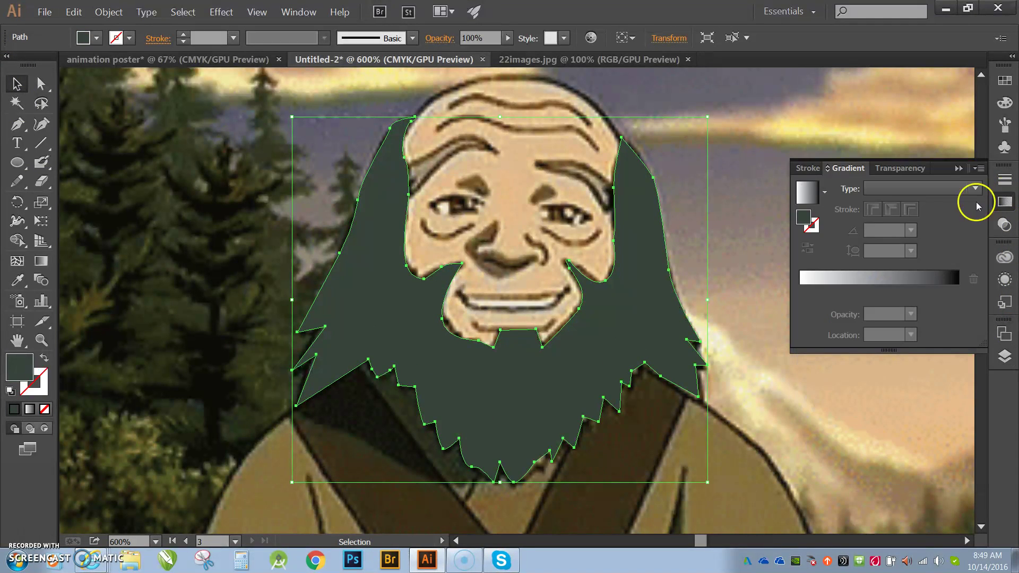
{"action": "left_click", "coordinate": [808, 192]}
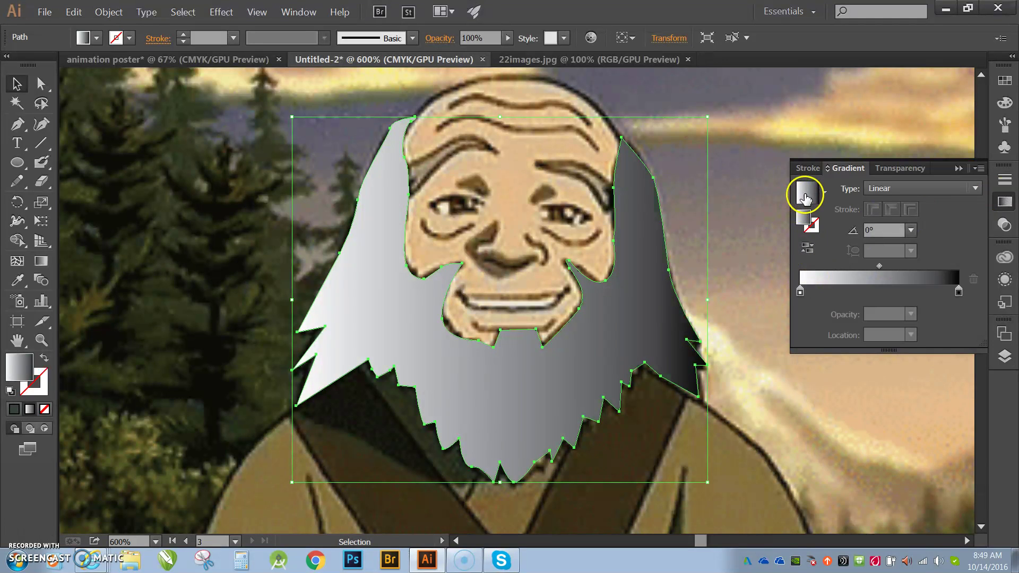
Set the gradient's left stop to the dark green swatch and its right stop to general2
{"action": "double_click", "coordinate": [800, 292]}
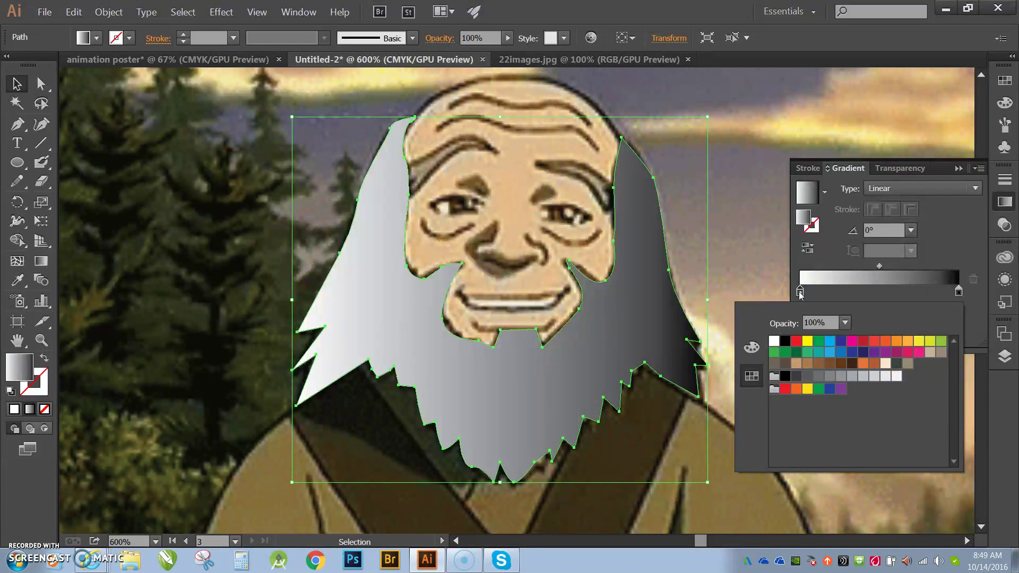
{"action": "left_click", "coordinate": [897, 366]}
{"action": "left_click", "coordinate": [959, 294]}
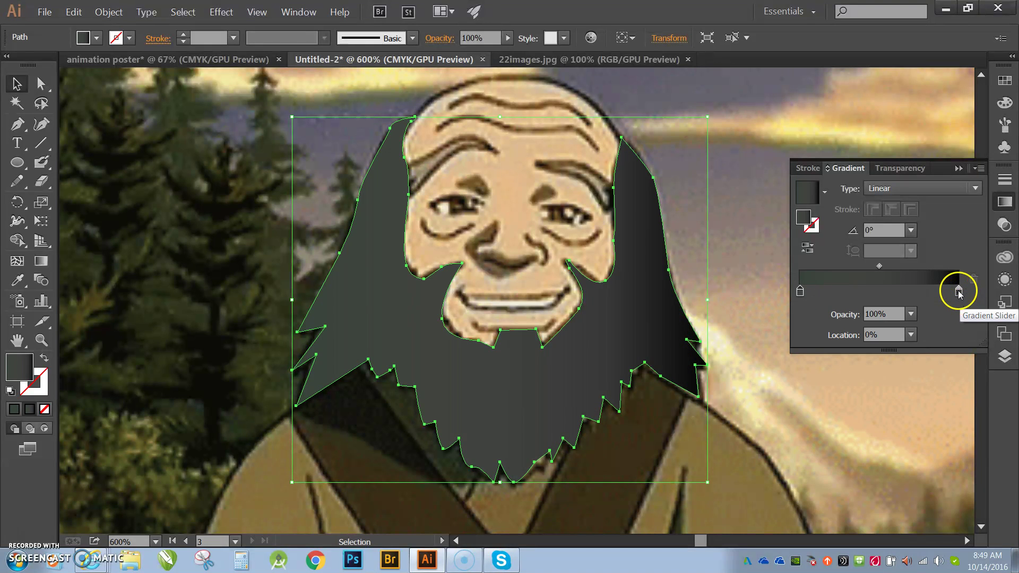
{"action": "double_click", "coordinate": [959, 293]}
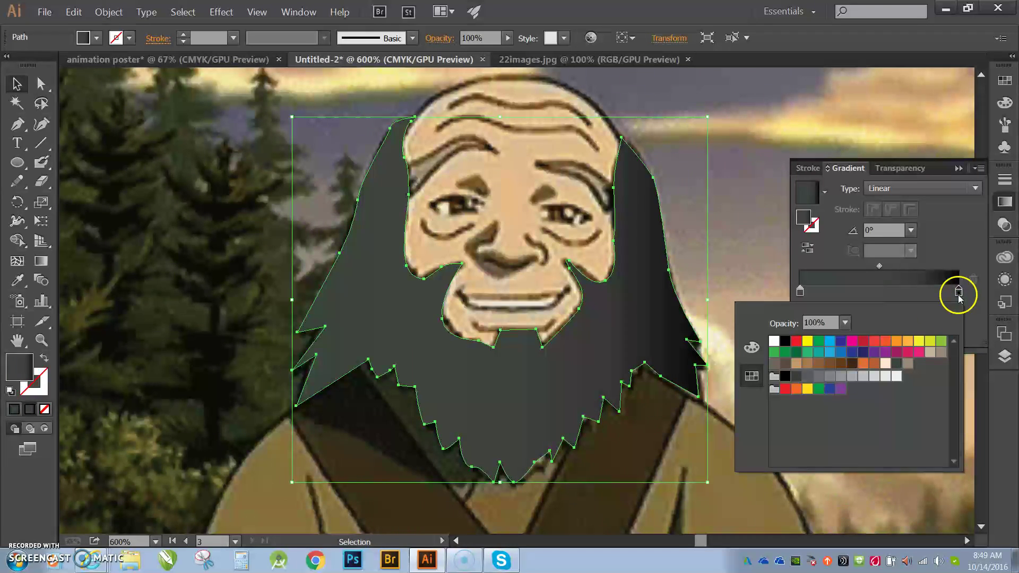
{"action": "left_click", "coordinate": [908, 366]}
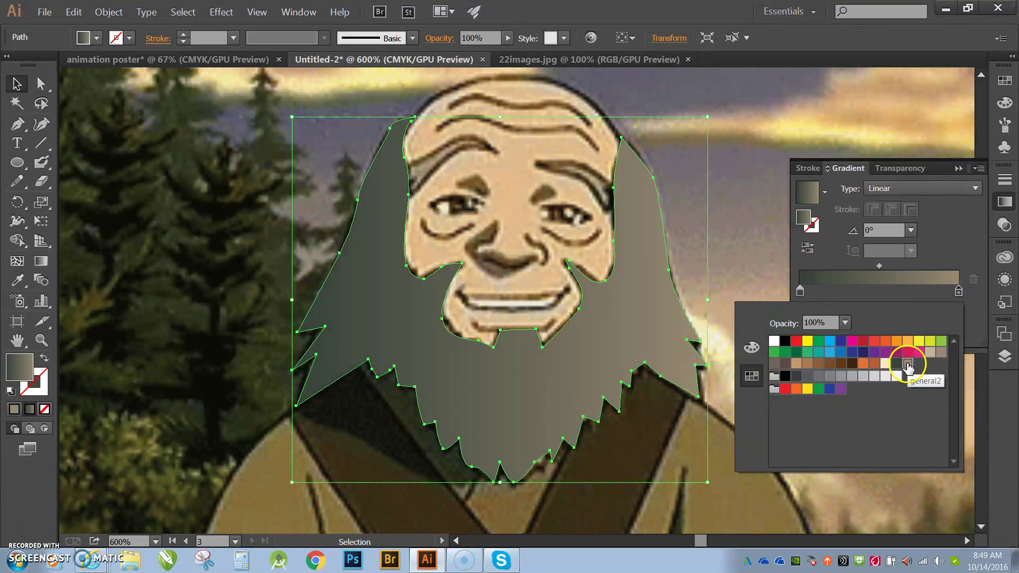
{"action": "left_click", "coordinate": [810, 291]}
Move the dark green stop to 38.47% and shift the blend midpoint slightly left
{"action": "left_click_drag", "start_coordinate": [800, 292], "coordinate": [856, 296]}
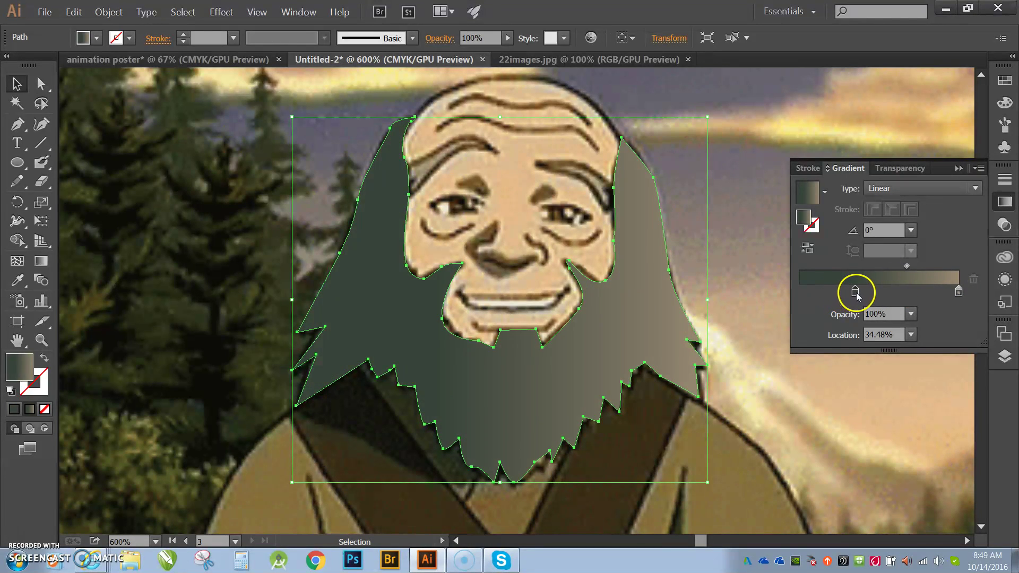
{"action": "left_click_drag", "start_coordinate": [908, 267], "coordinate": [894, 278]}
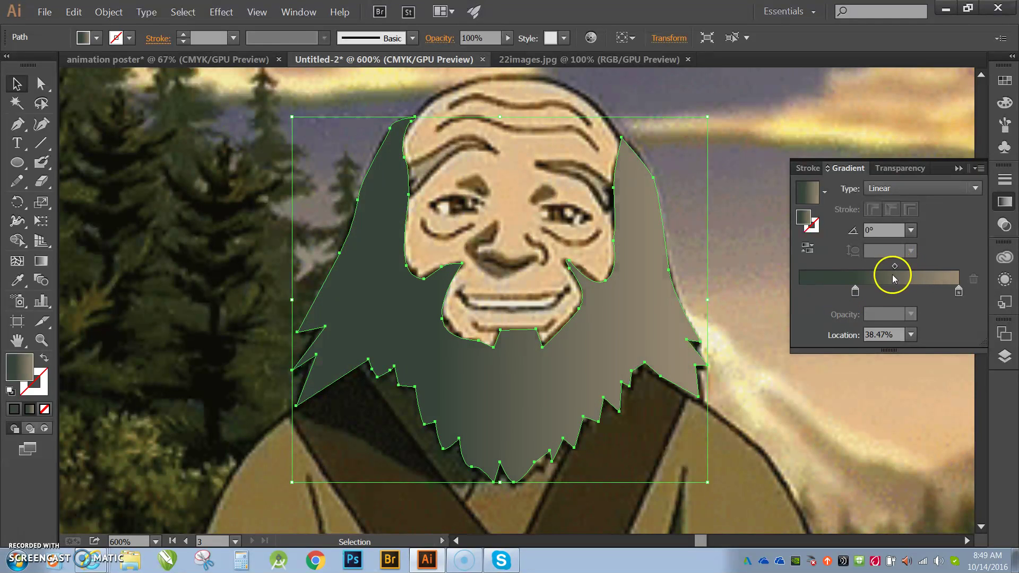
{"action": "left_click", "coordinate": [738, 187]}
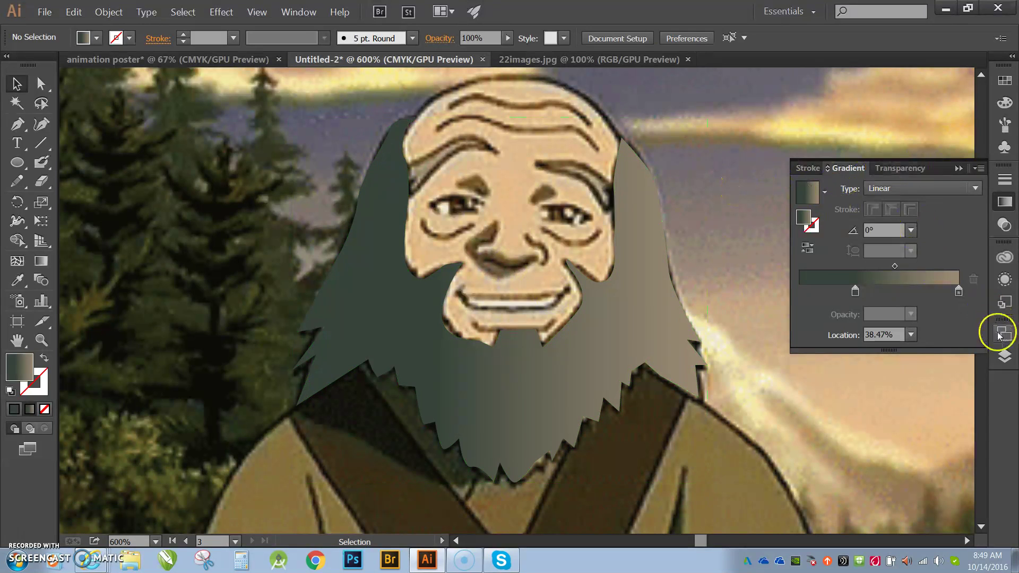
Toggle visibility of the 'face iroh' and 'general Iroh' layers to compare, leaving both shown over the reference
{"action": "left_click", "coordinate": [1003, 356]}
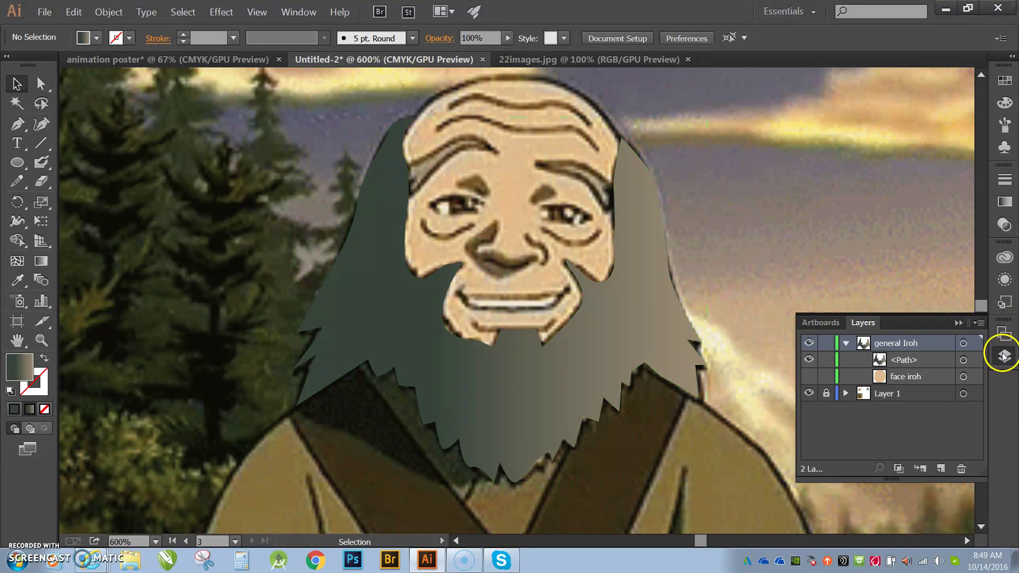
{"action": "left_click", "coordinate": [809, 377]}
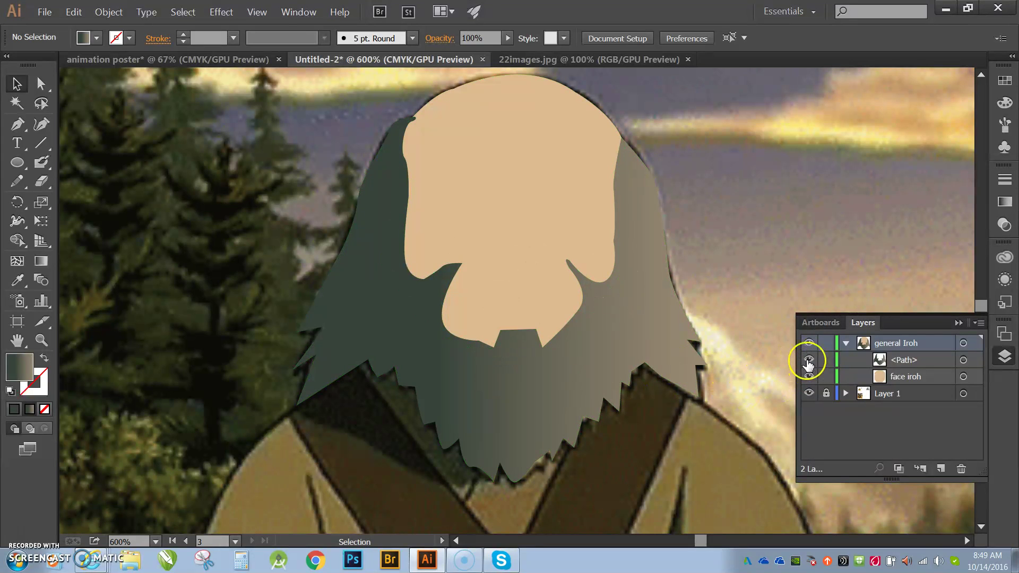
{"action": "left_click", "coordinate": [809, 372]}
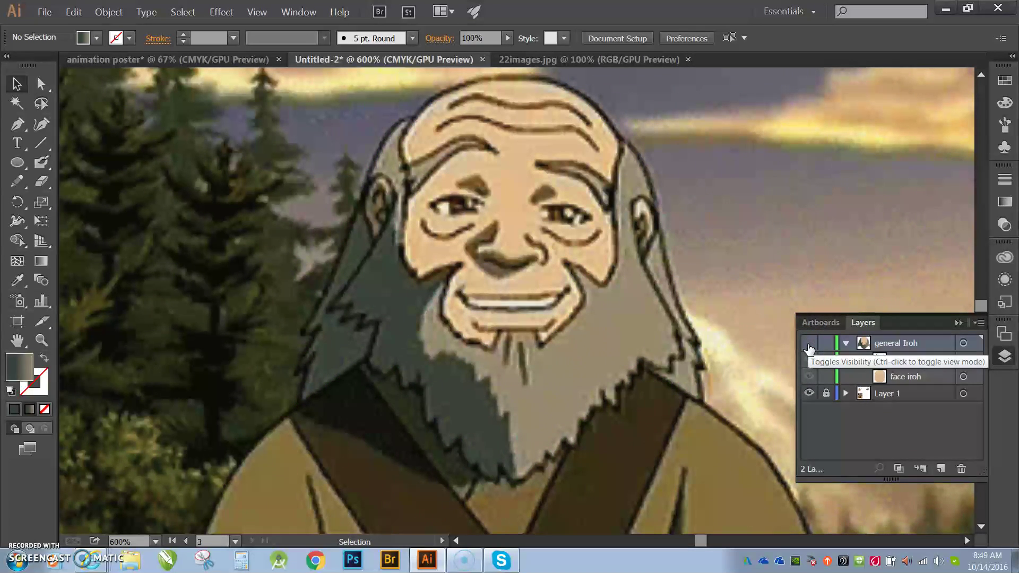
{"action": "left_click", "coordinate": [808, 344]}
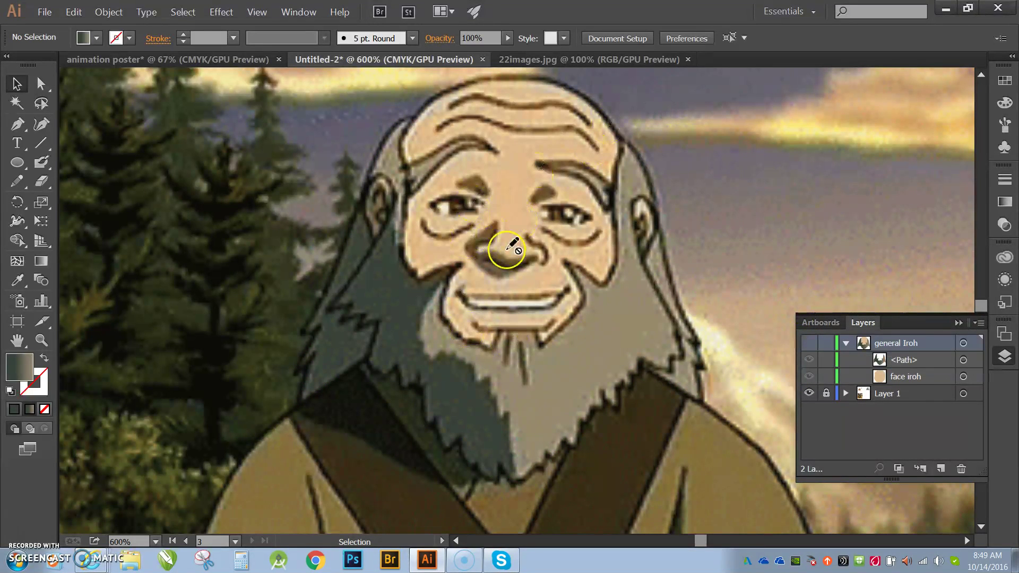
{"action": "left_click", "coordinate": [809, 344]}
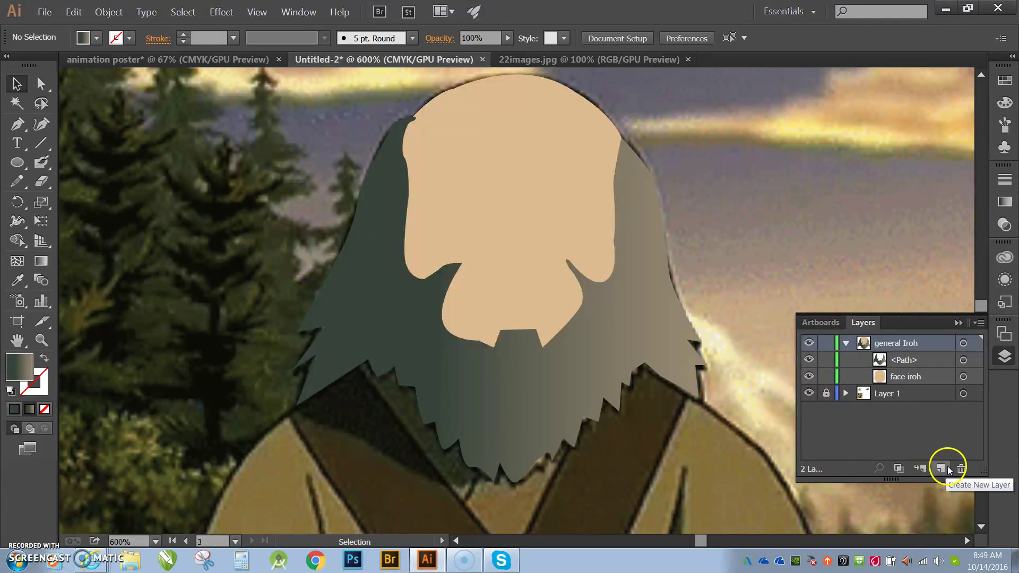
{"action": "left_click", "coordinate": [958, 325]}
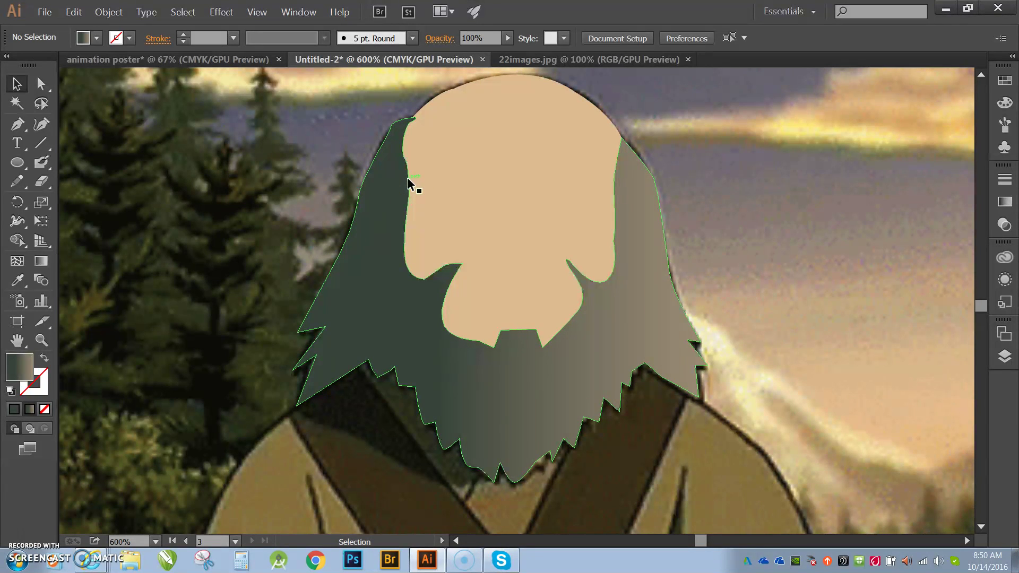
{"action": "left_click", "coordinate": [193, 308]}
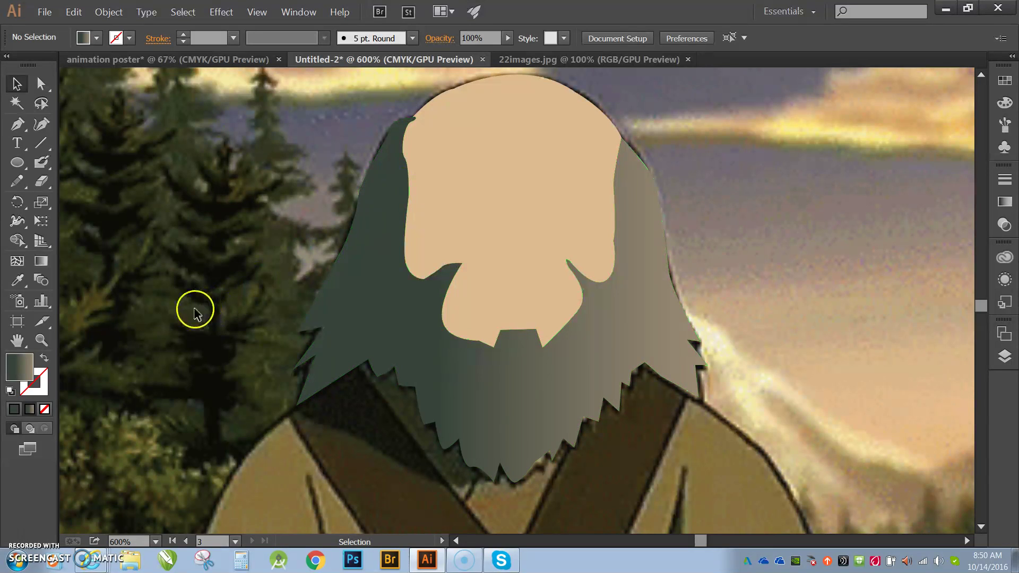